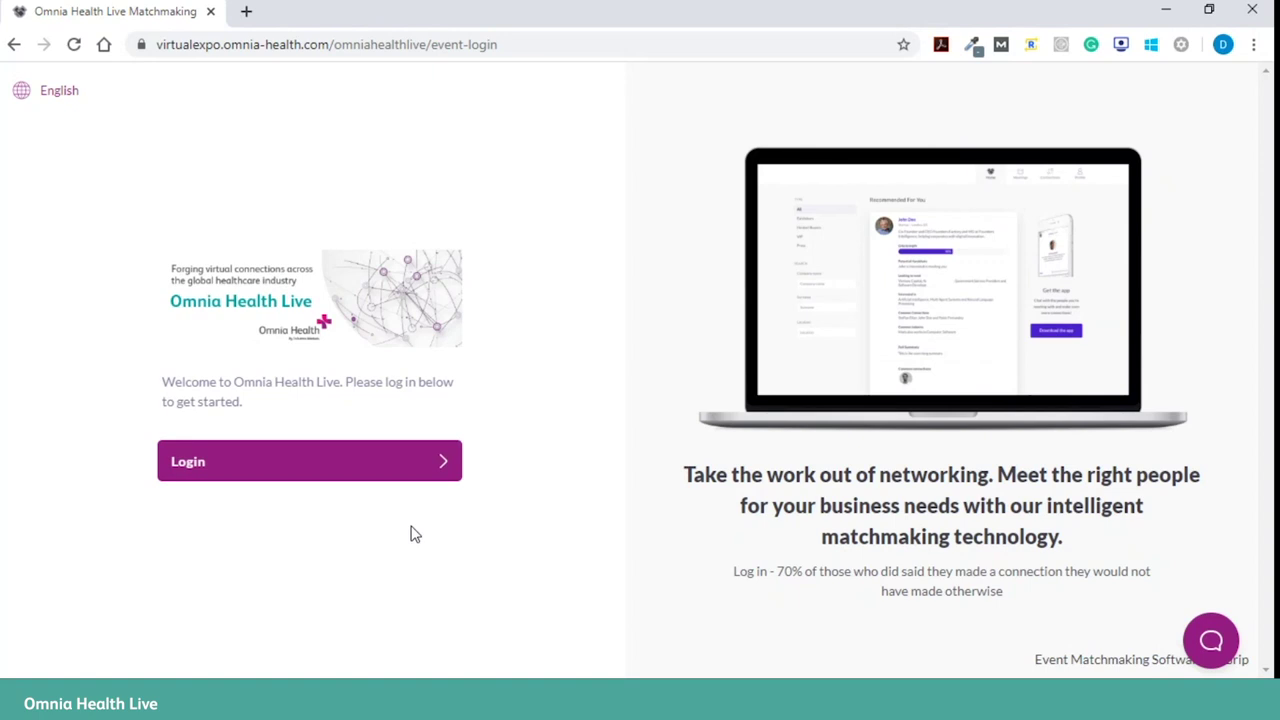
# - Log in with the registered email address and claim the account using the attendee's badge ID
pyautogui.click(380, 466)
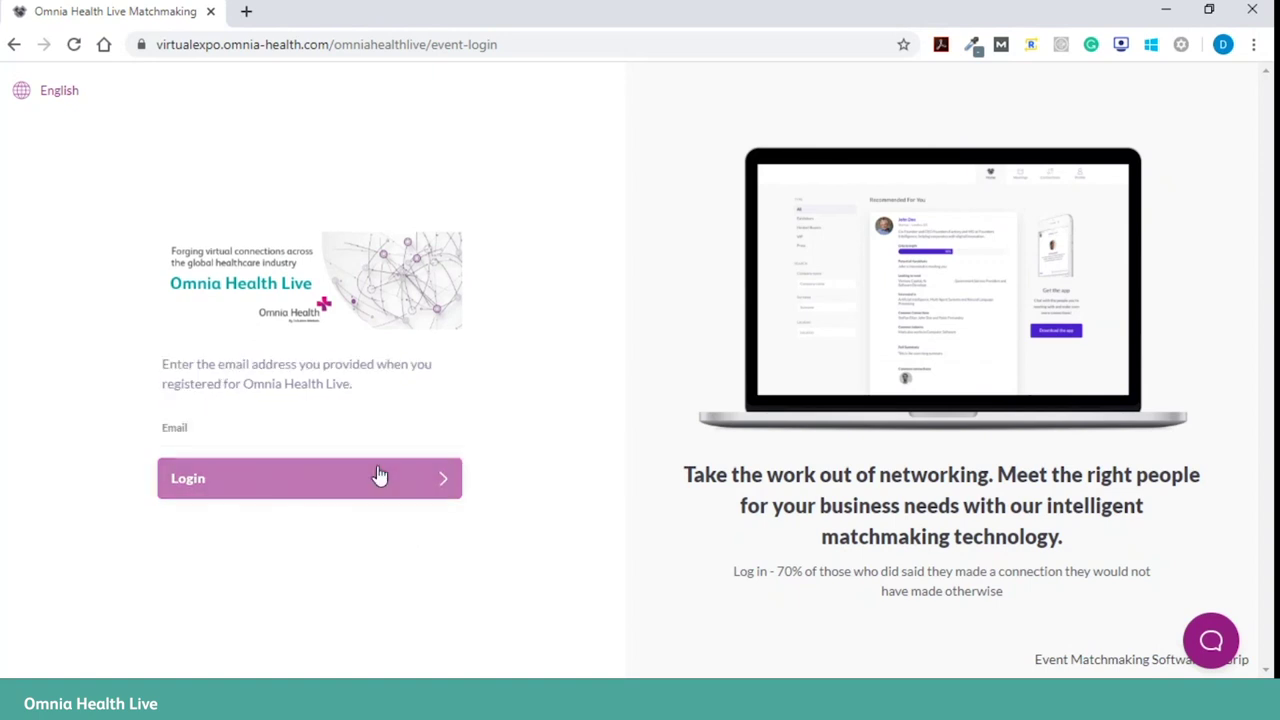
pyautogui.click(306, 431)
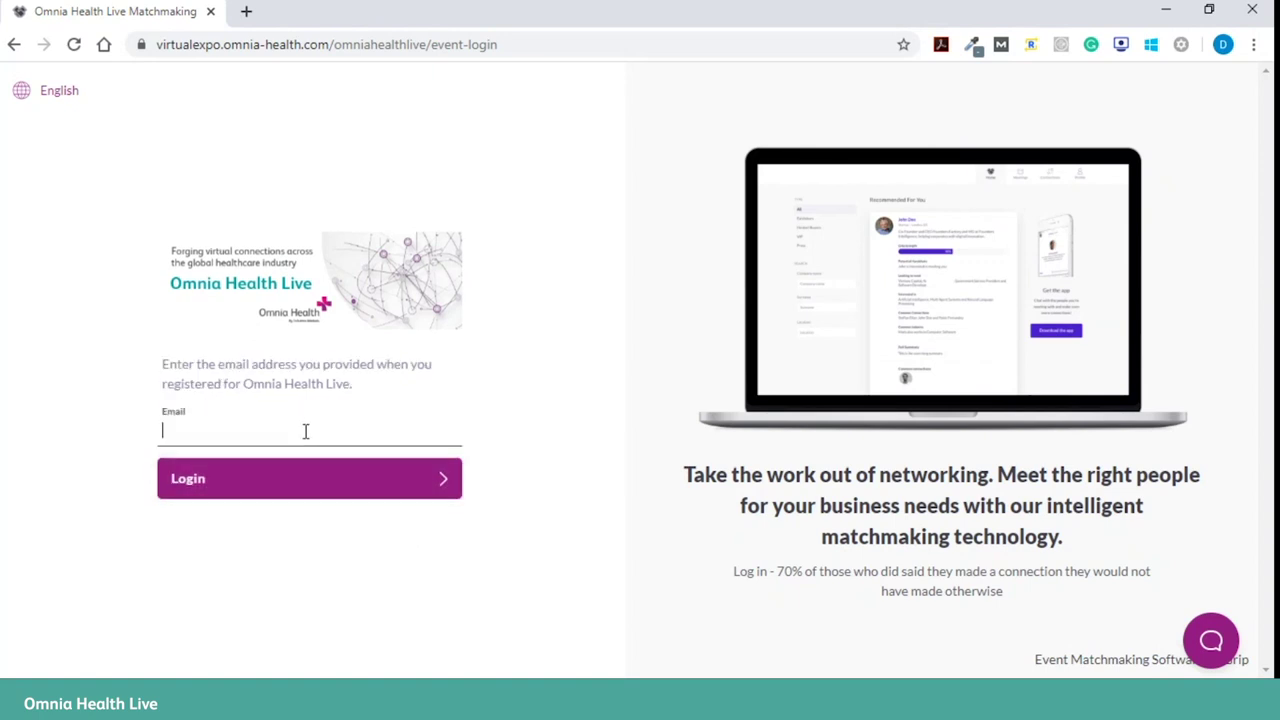
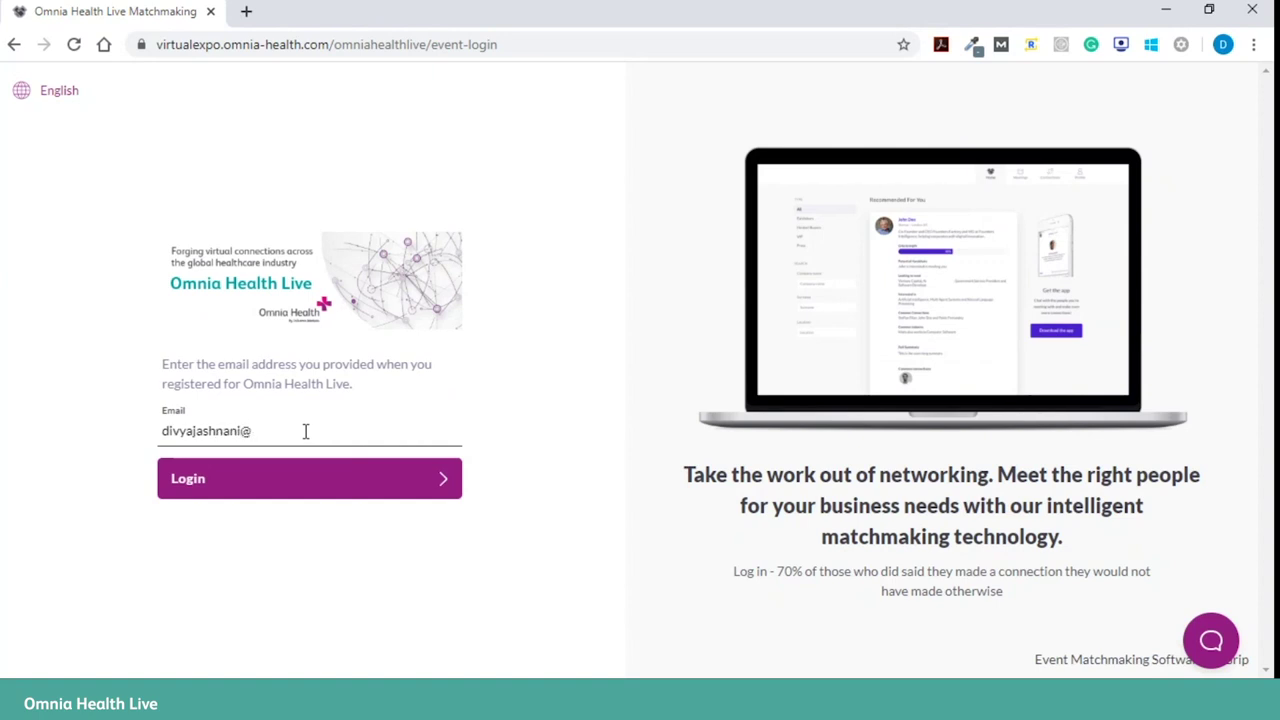
pyautogui.click(318, 492)
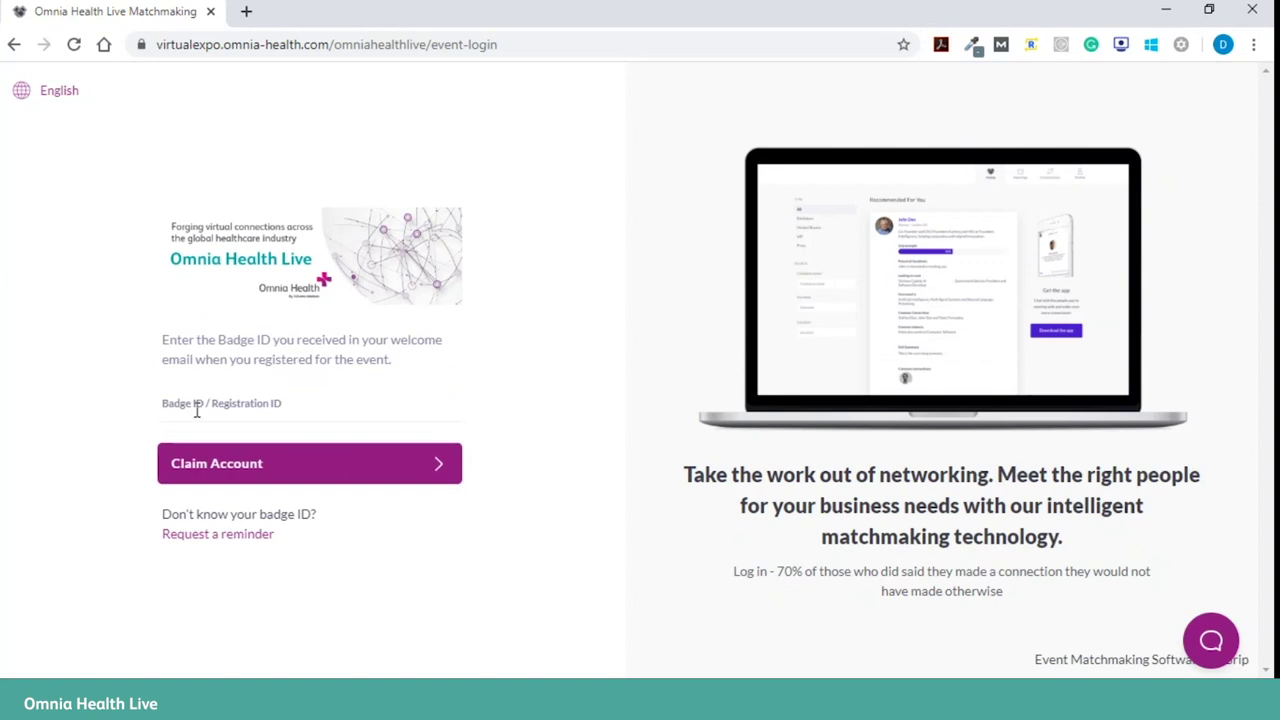
pyautogui.click(272, 406)
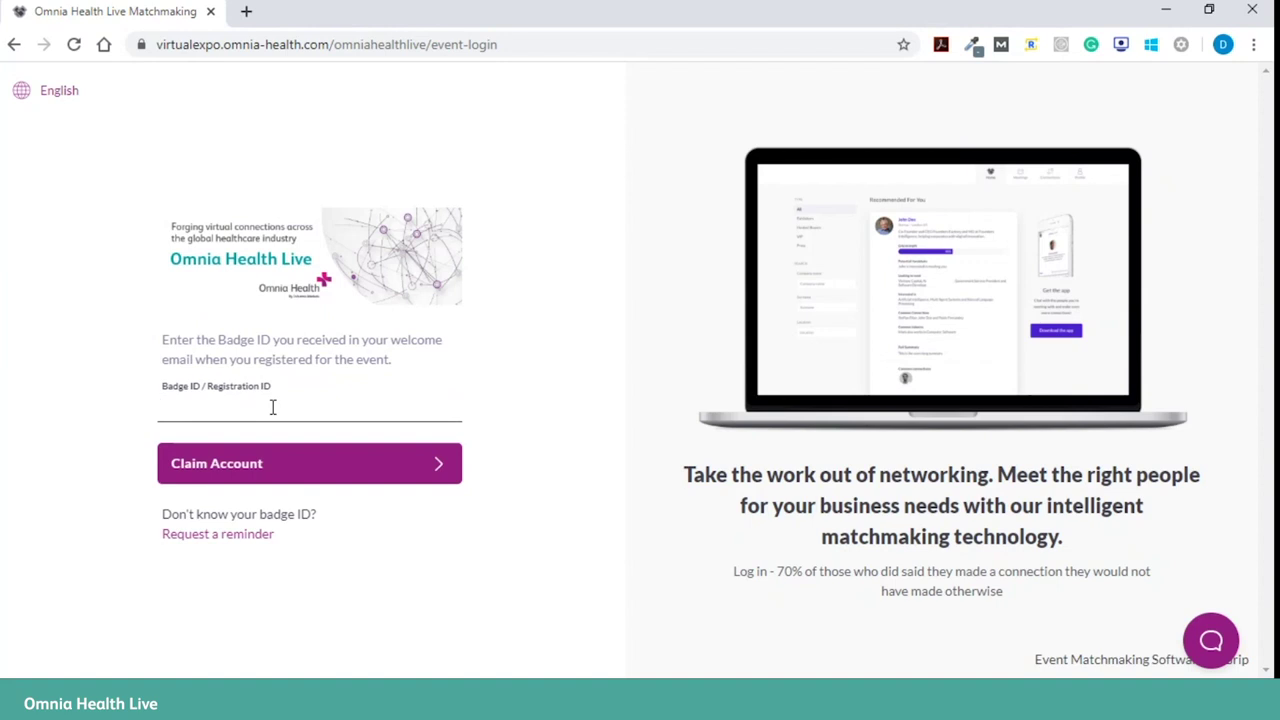
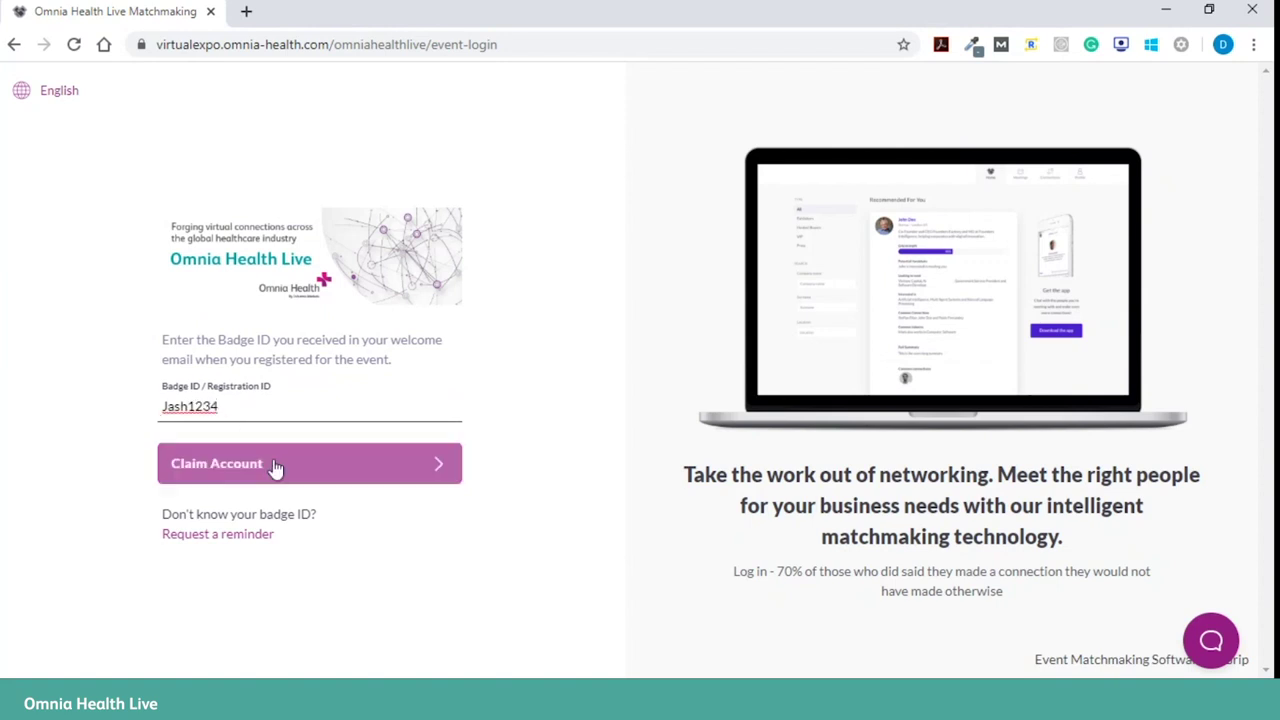
pyautogui.click(280, 470)
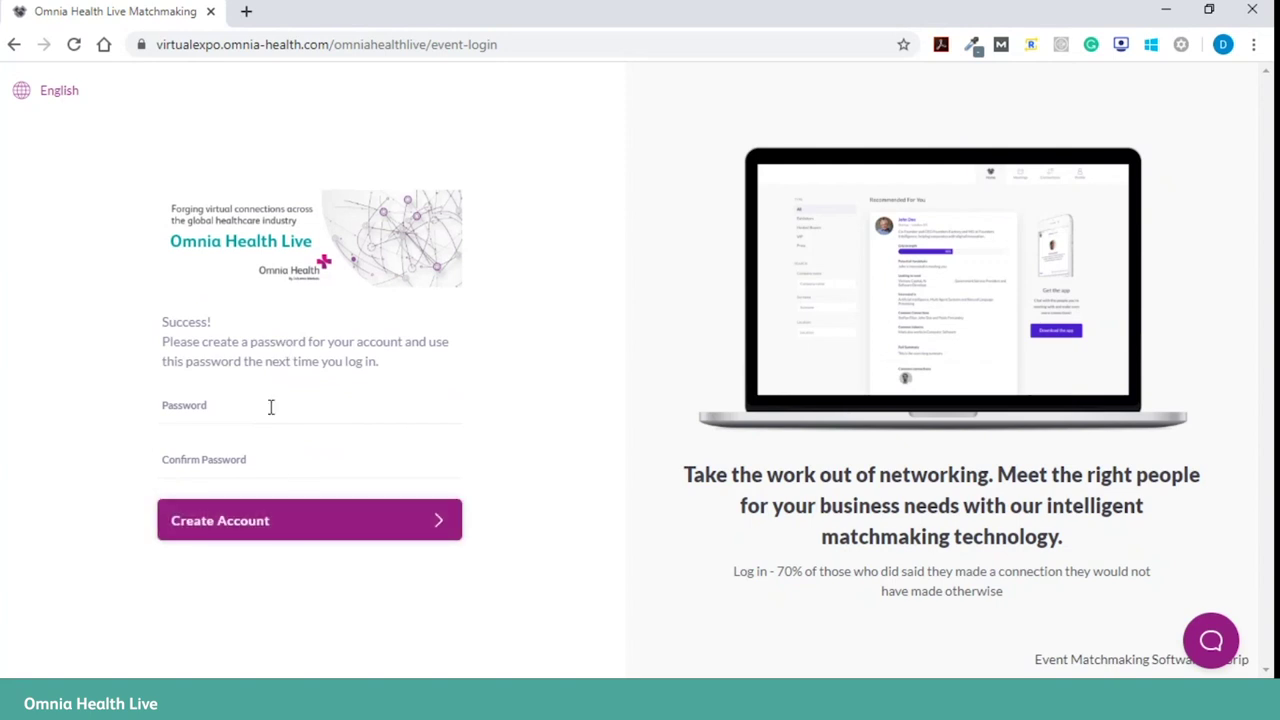
# - Create and confirm the account password, then dismiss Chrome's password update prompt
pyautogui.click(270, 407)
pyautogui.write('****')
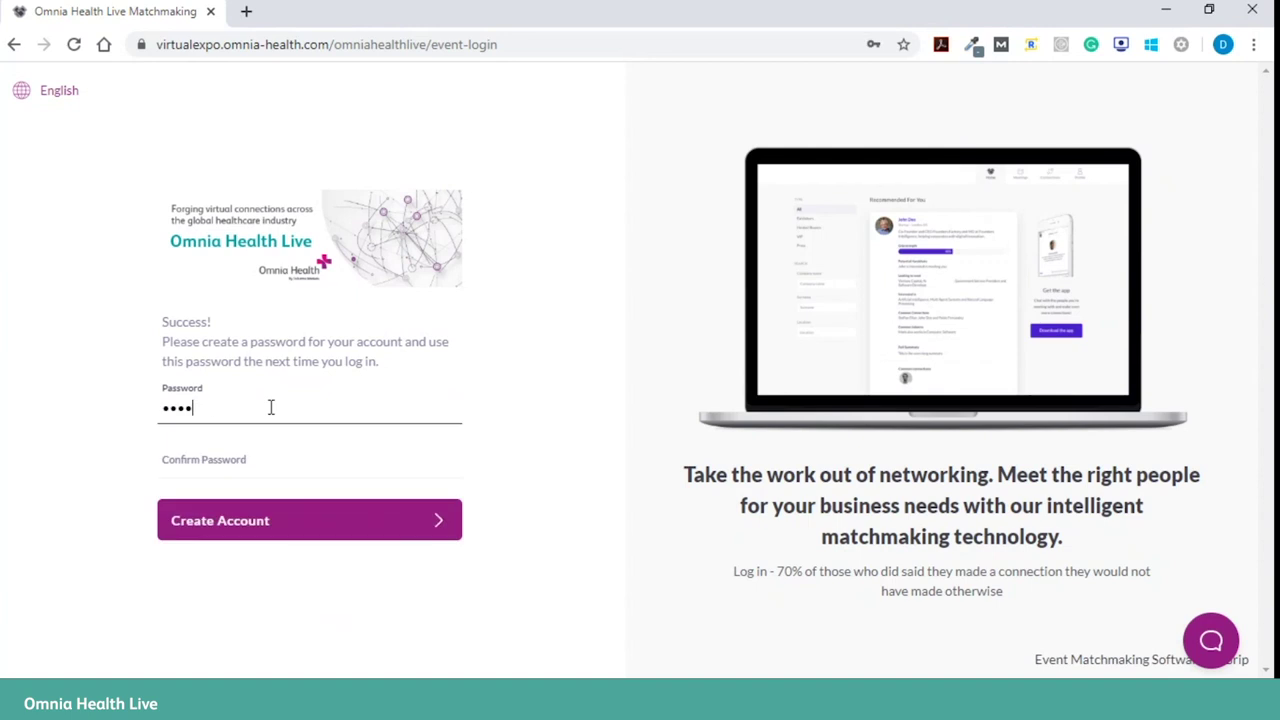
pyautogui.write('********')
pyautogui.press('Tab')
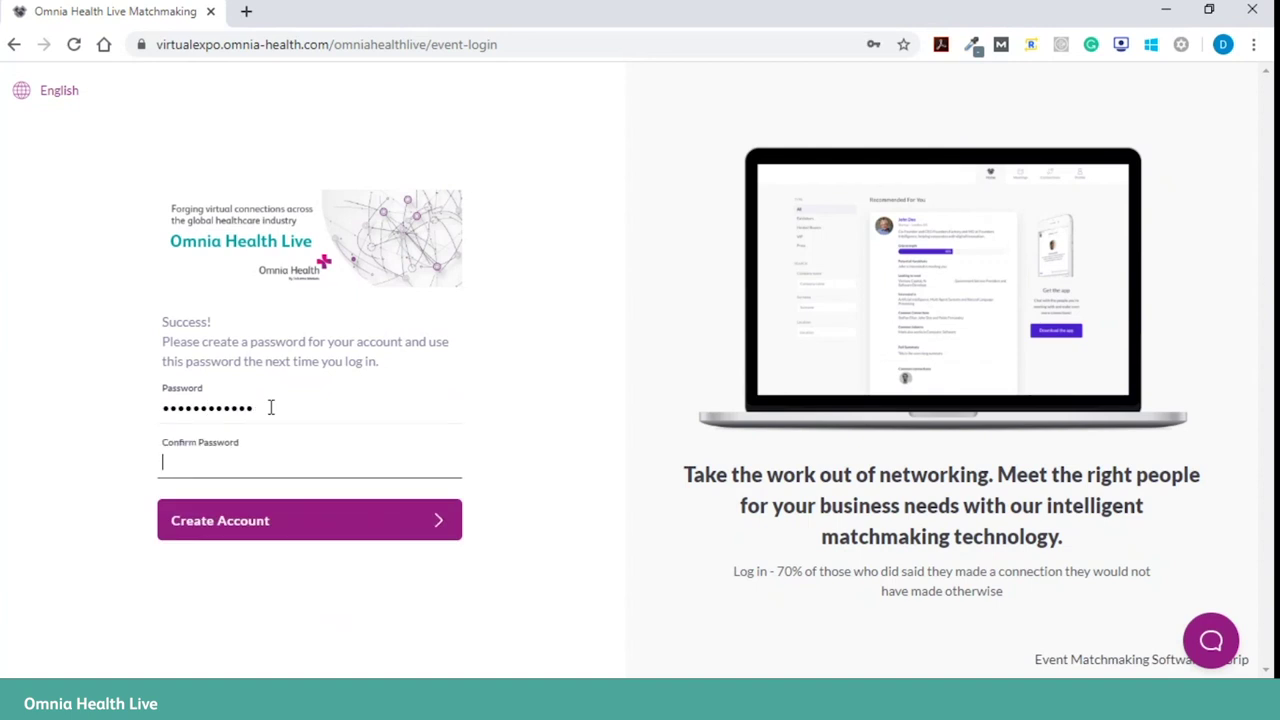
pyautogui.write('************')
pyautogui.click(266, 528)
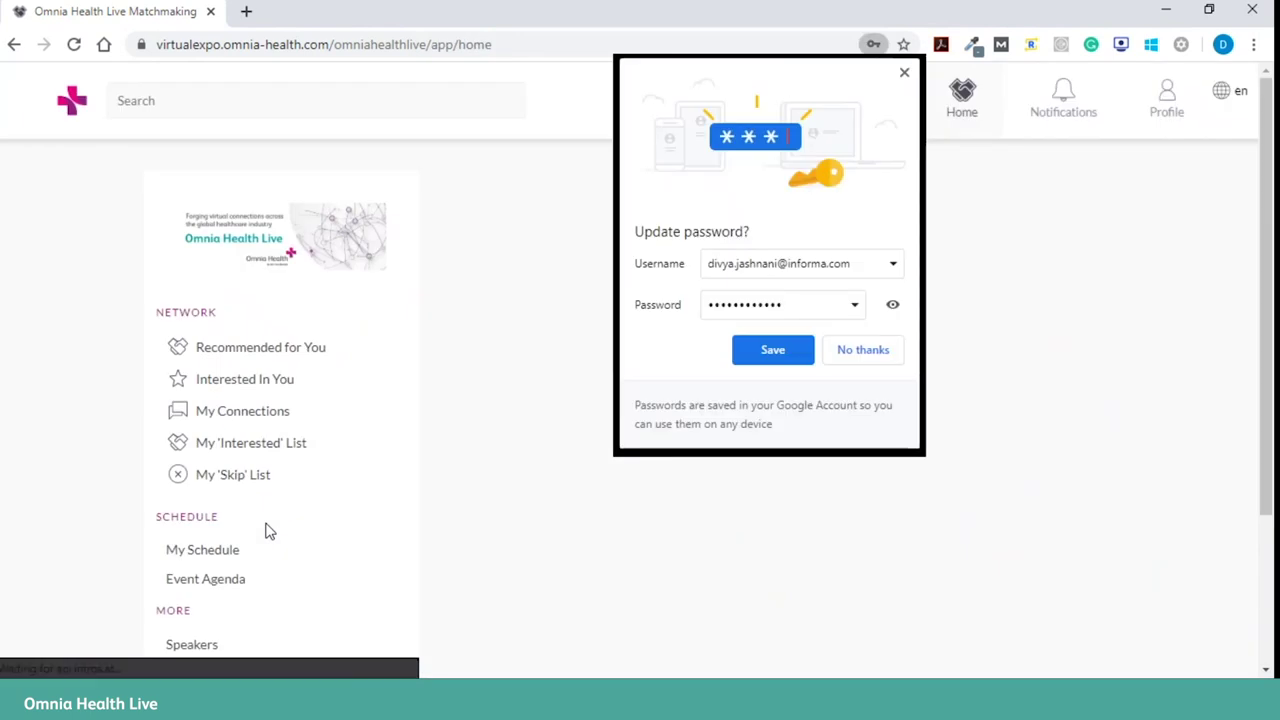
pyautogui.click(904, 72)
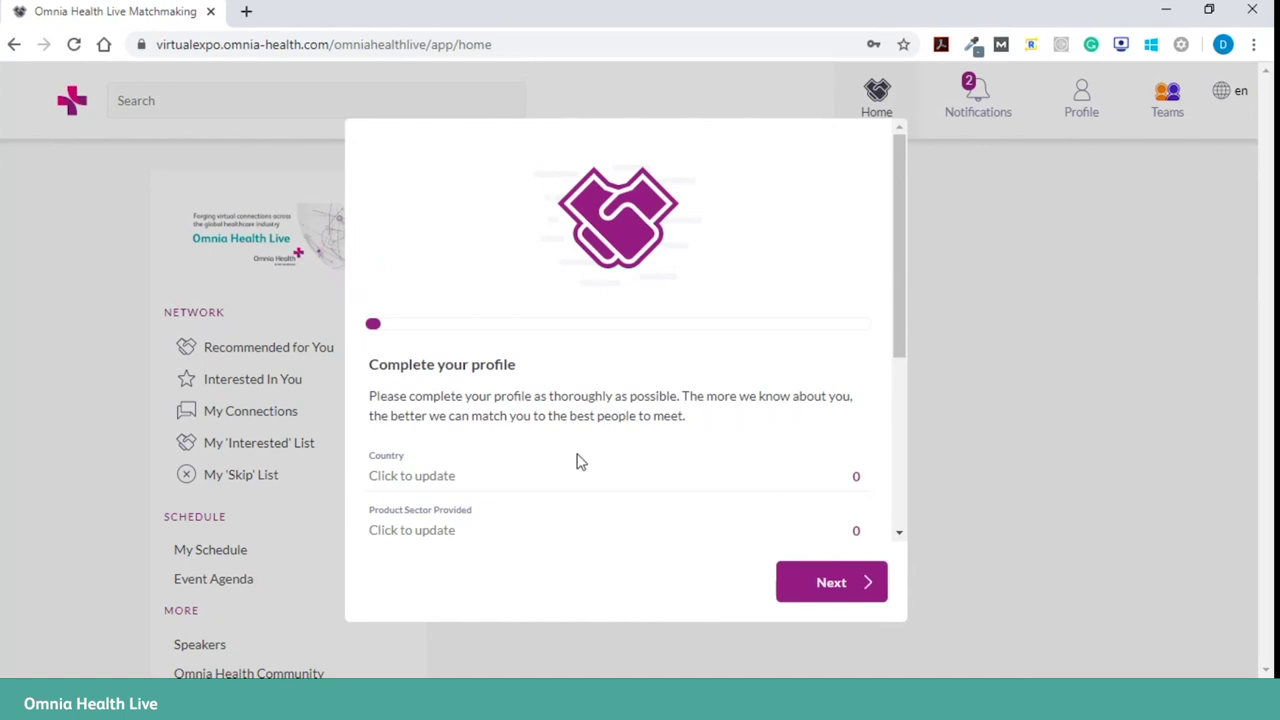
# - Set the profile country to United Arab Emirates and save it
pyautogui.scroll(-5, 577, 461)
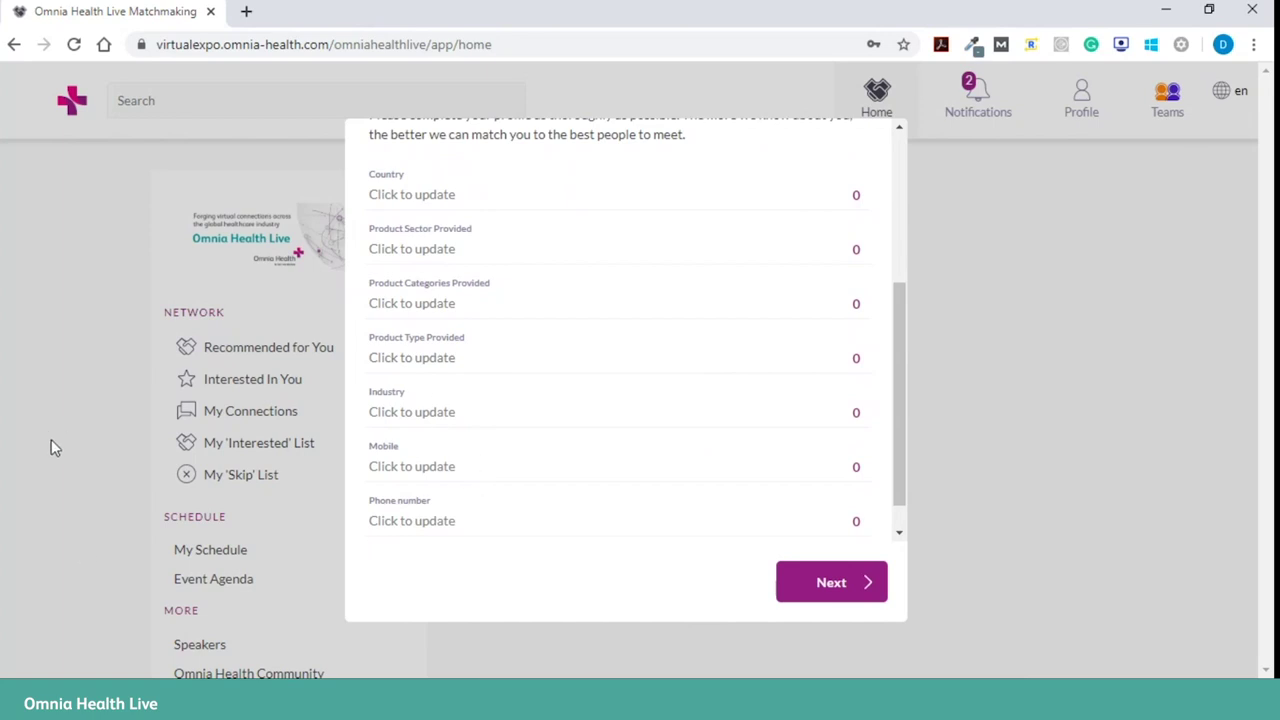
pyautogui.click(436, 198)
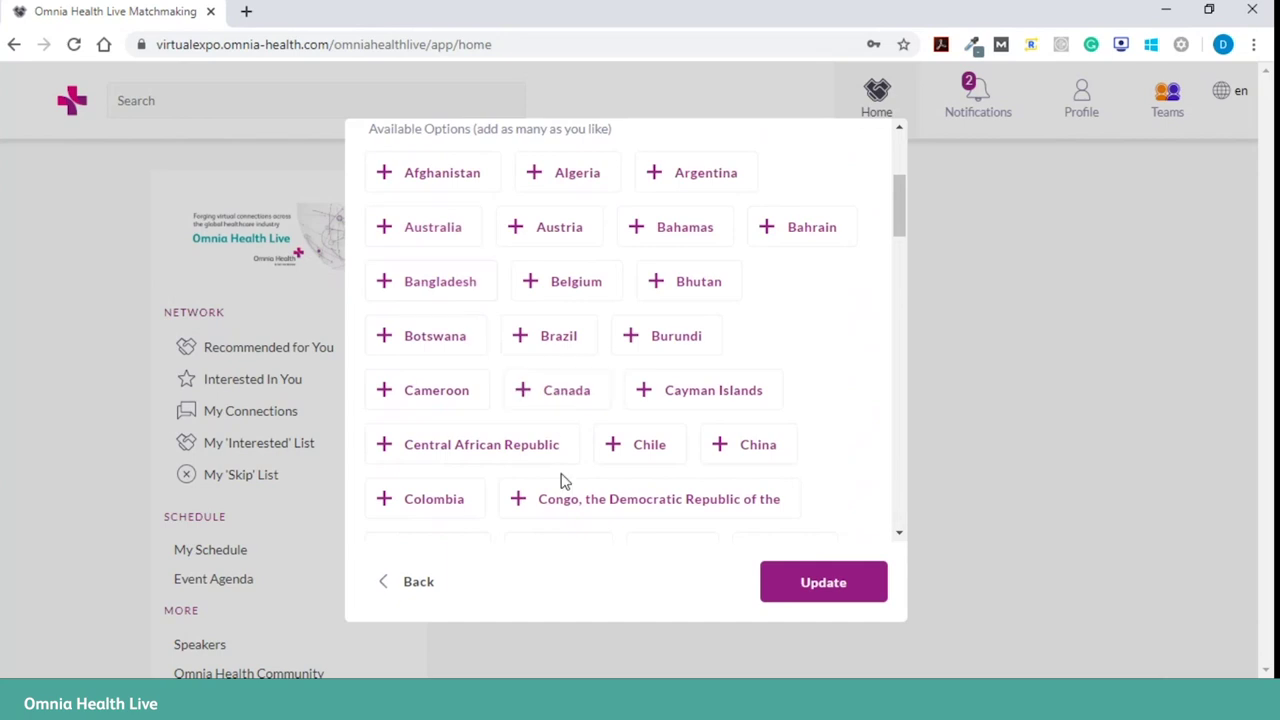
pyautogui.scroll(-2, 683, 470)
pyautogui.scroll(-10, 683, 470)
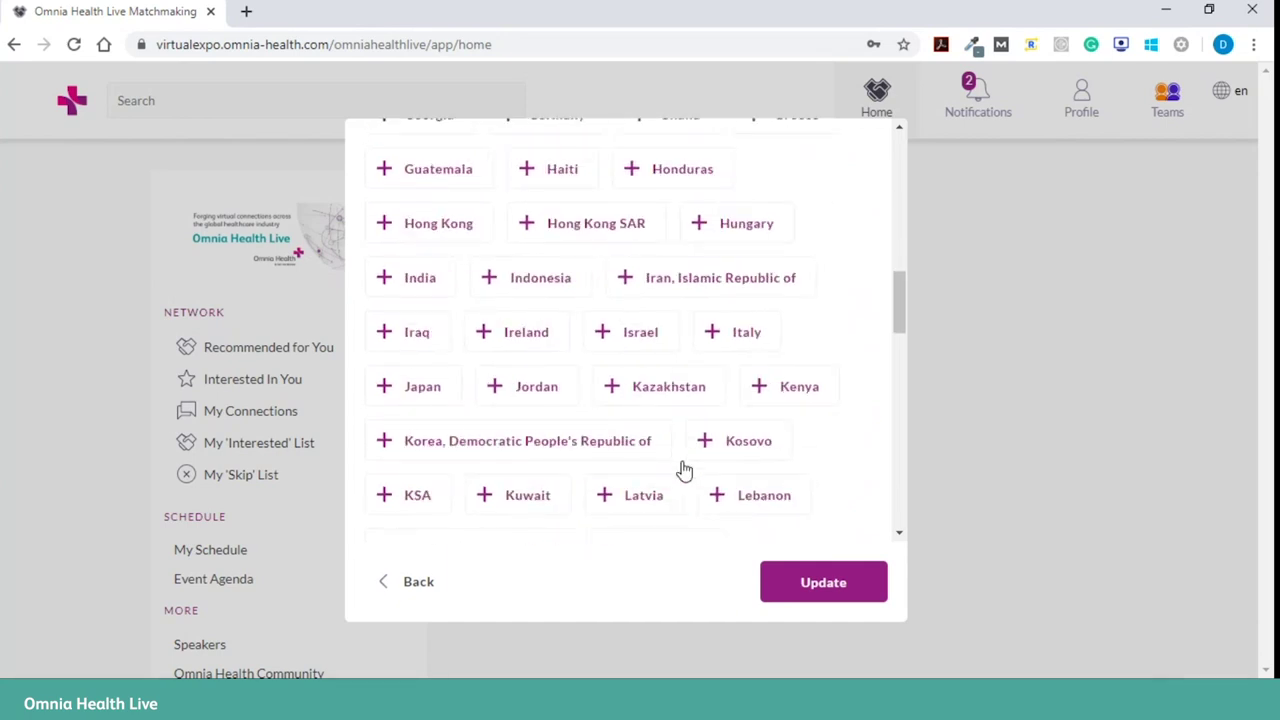
pyautogui.scroll(-5, 632, 477)
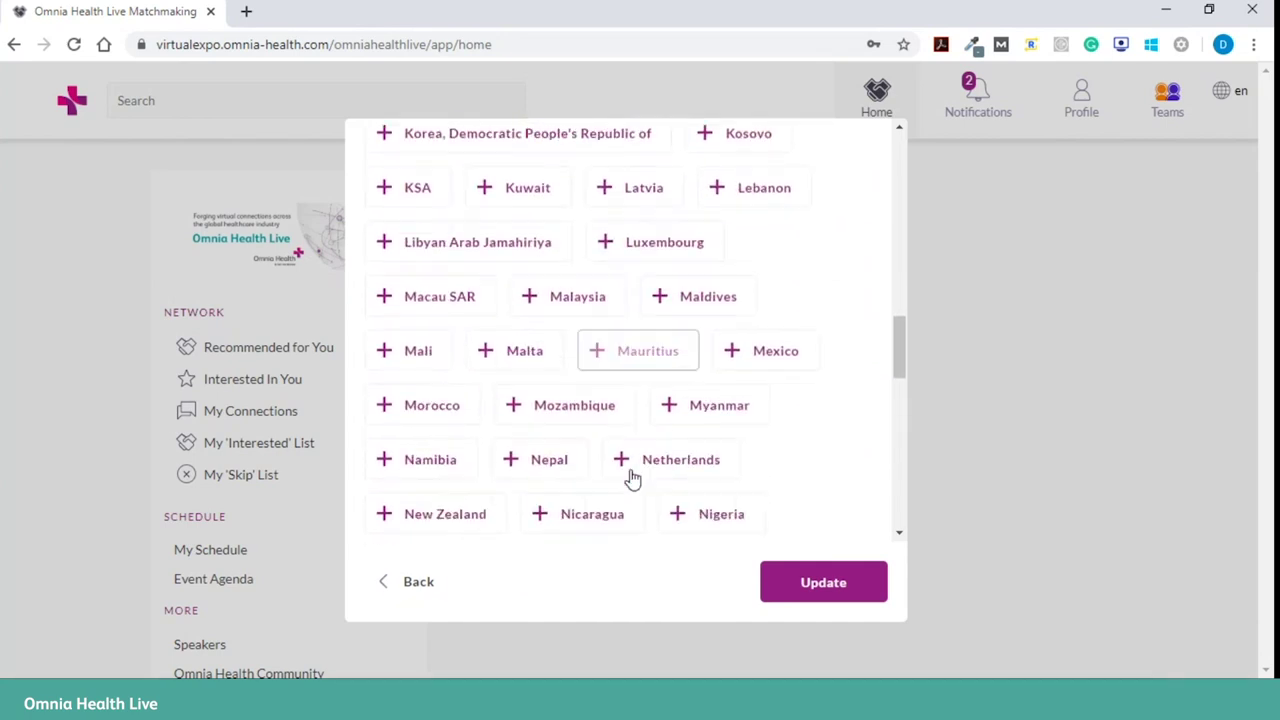
pyautogui.scroll(-8, 632, 477)
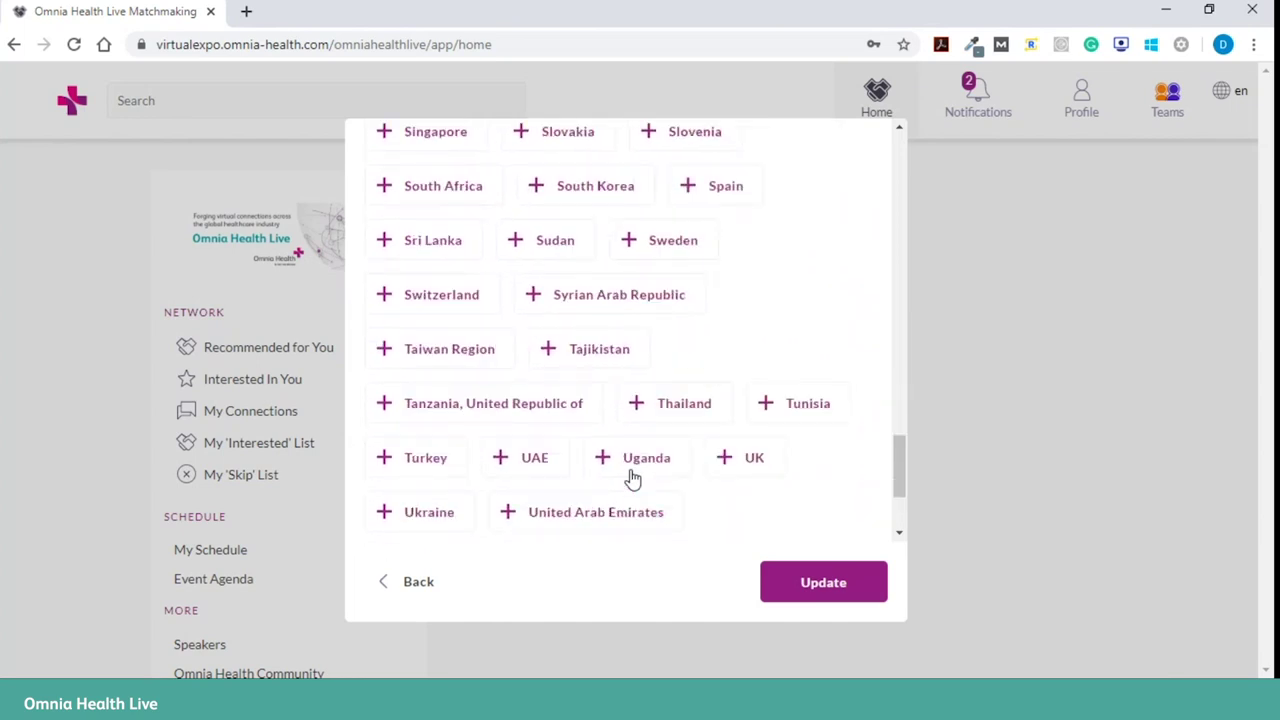
pyautogui.click(596, 522)
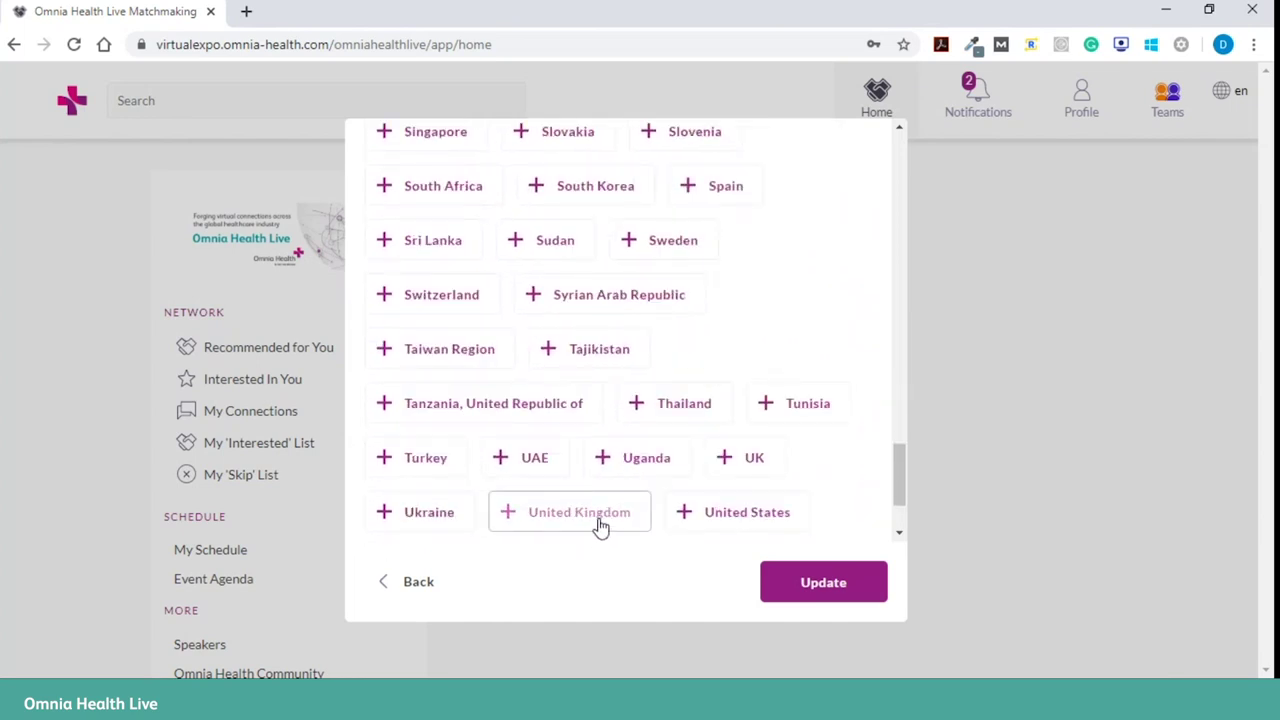
pyautogui.click(800, 585)
# - Set Product Sector Provided to Imaging & Diagnostics and save it
pyautogui.click(465, 215)
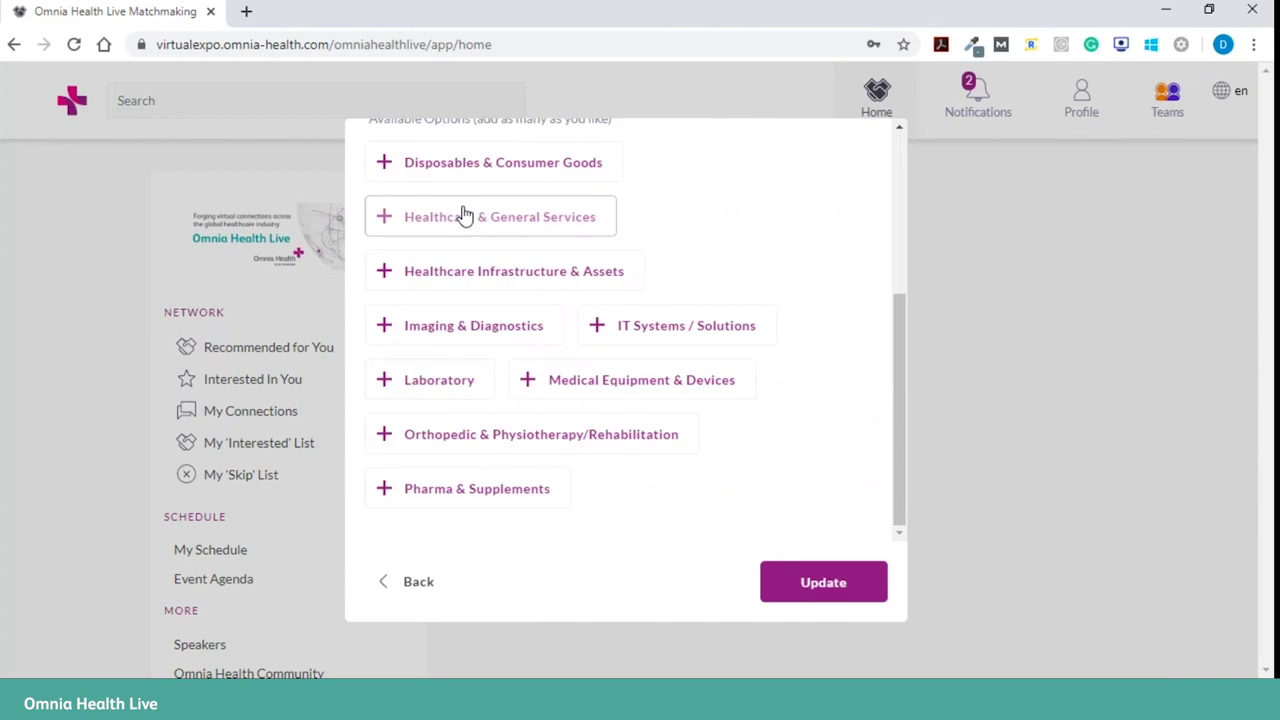
pyautogui.click(466, 330)
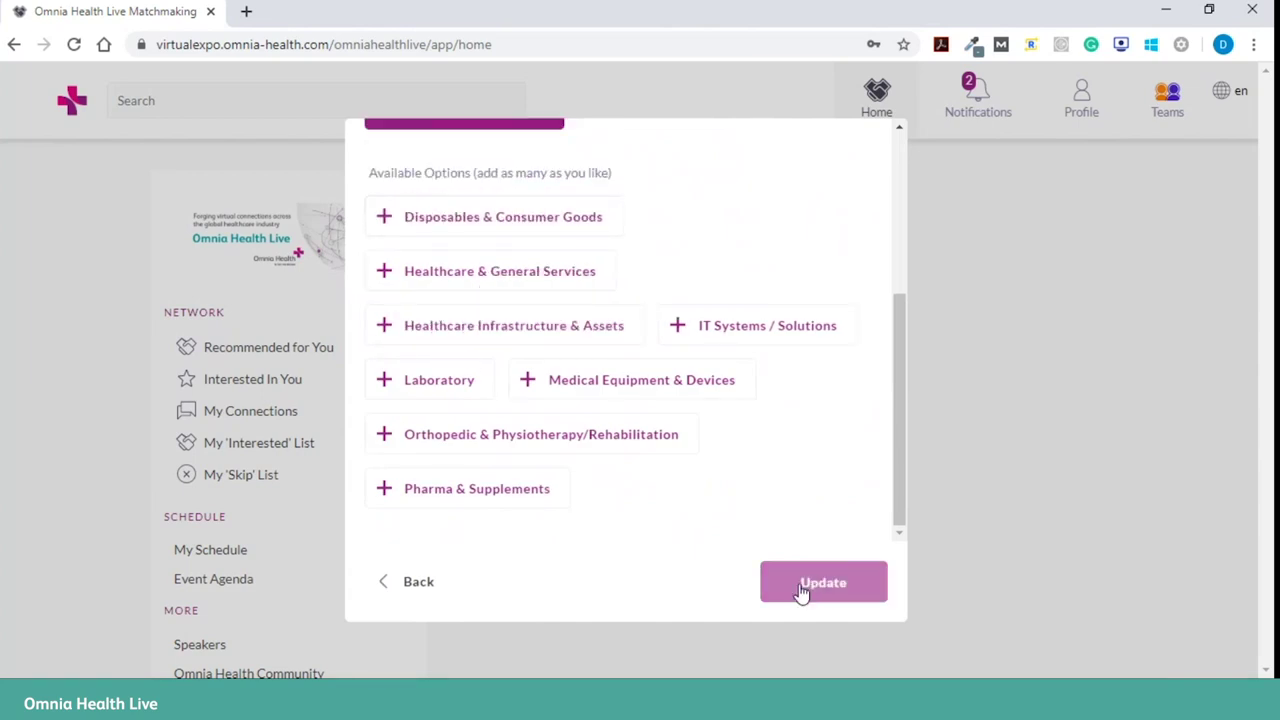
pyautogui.scroll(3, 720, 437)
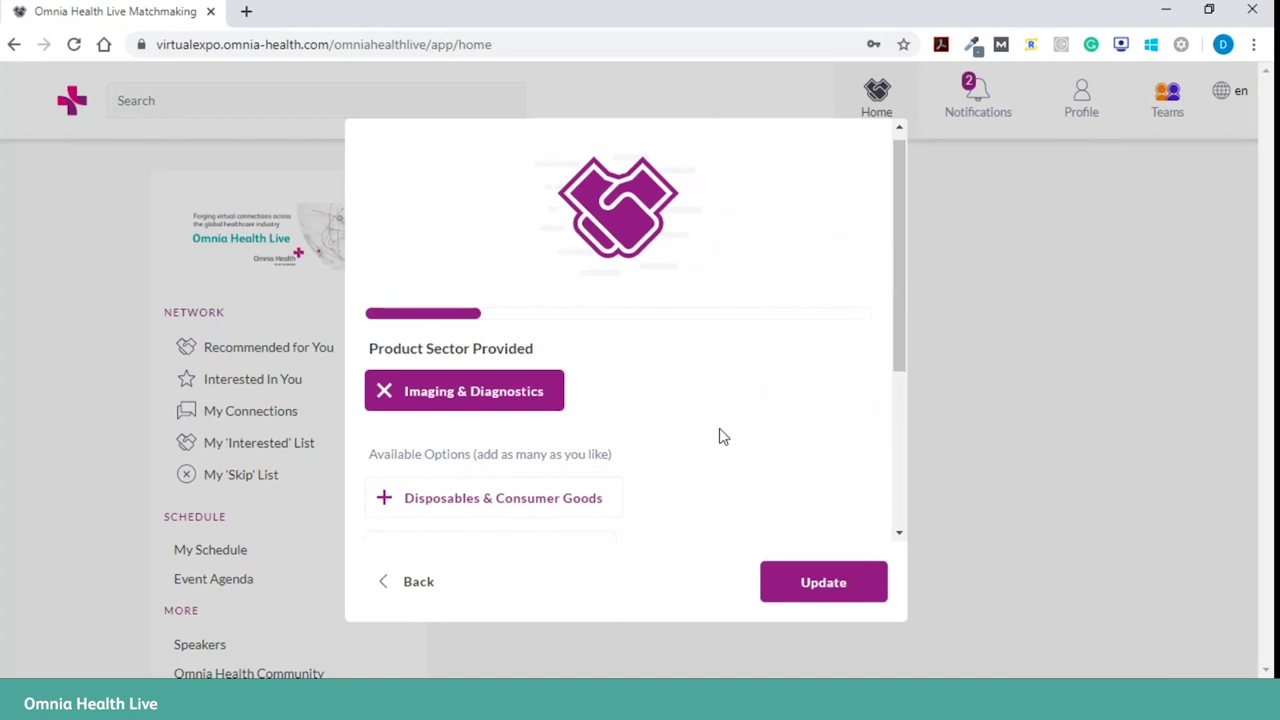
pyautogui.scroll(-3, 723, 437)
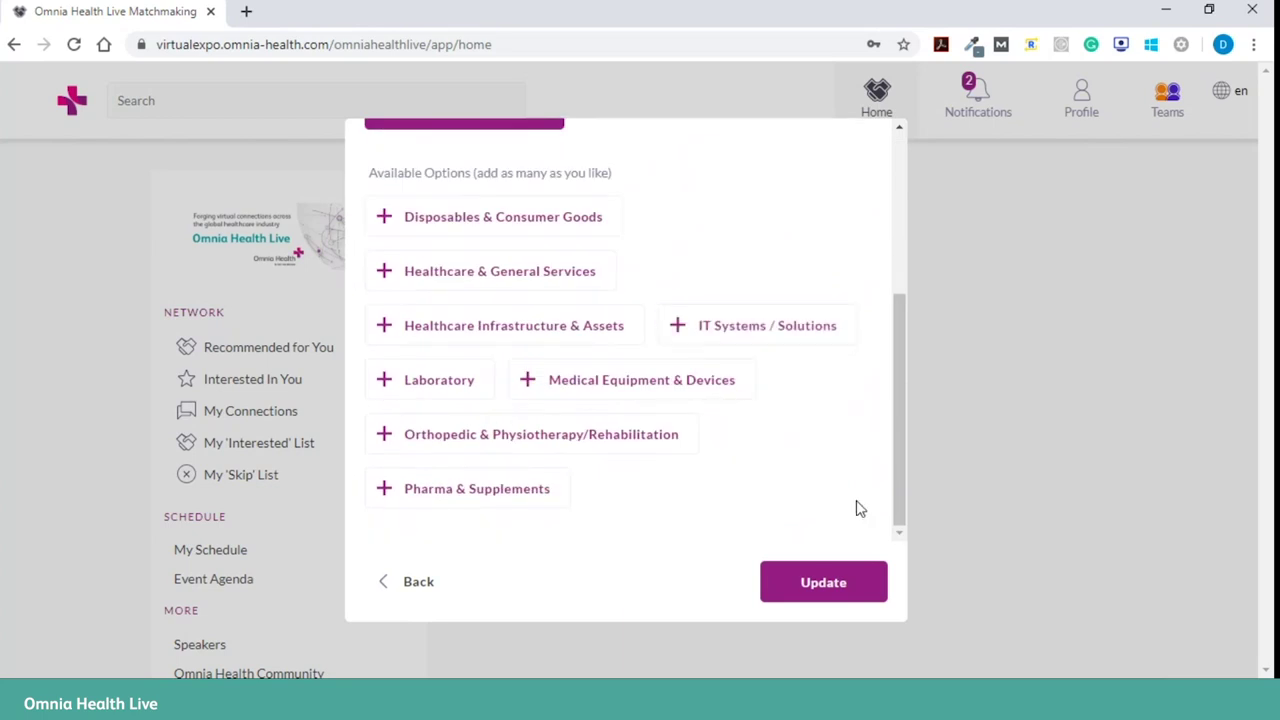
pyautogui.click(823, 584)
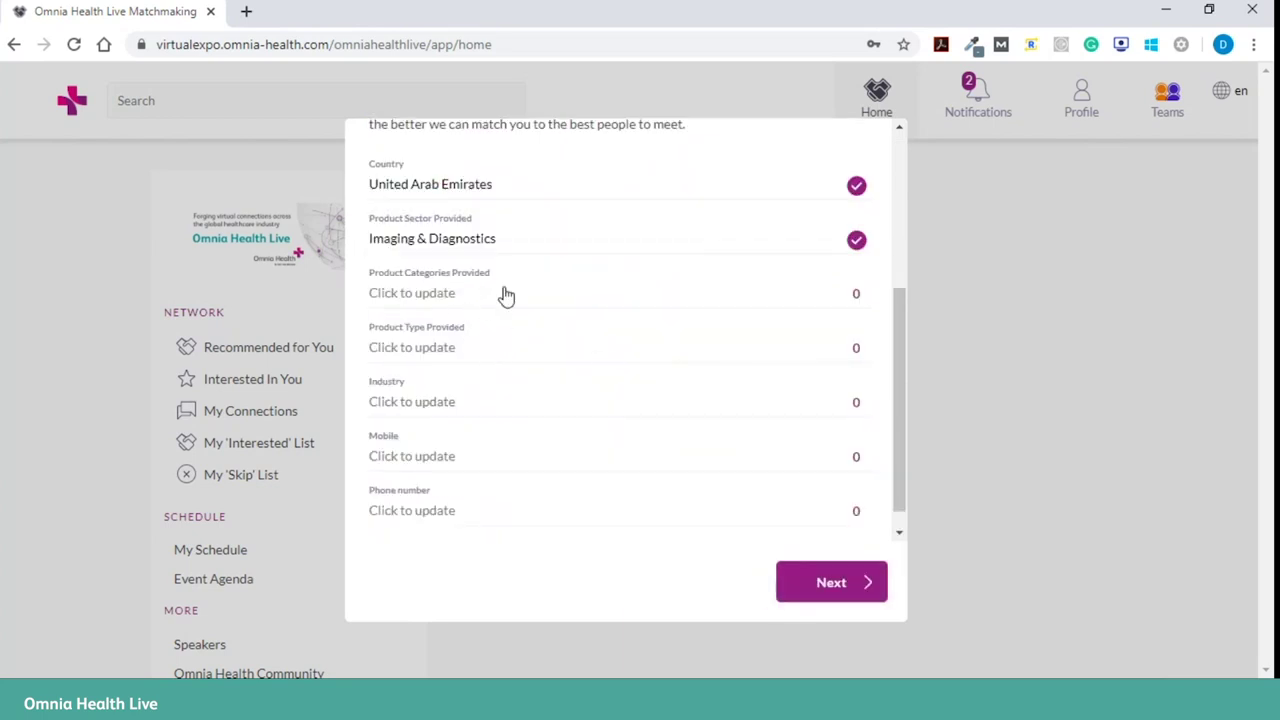
# - Choose Implants & Prosthetics under Product Categories Provided and update the profile
pyautogui.click(511, 296)
pyautogui.scroll(-5, 548, 447)
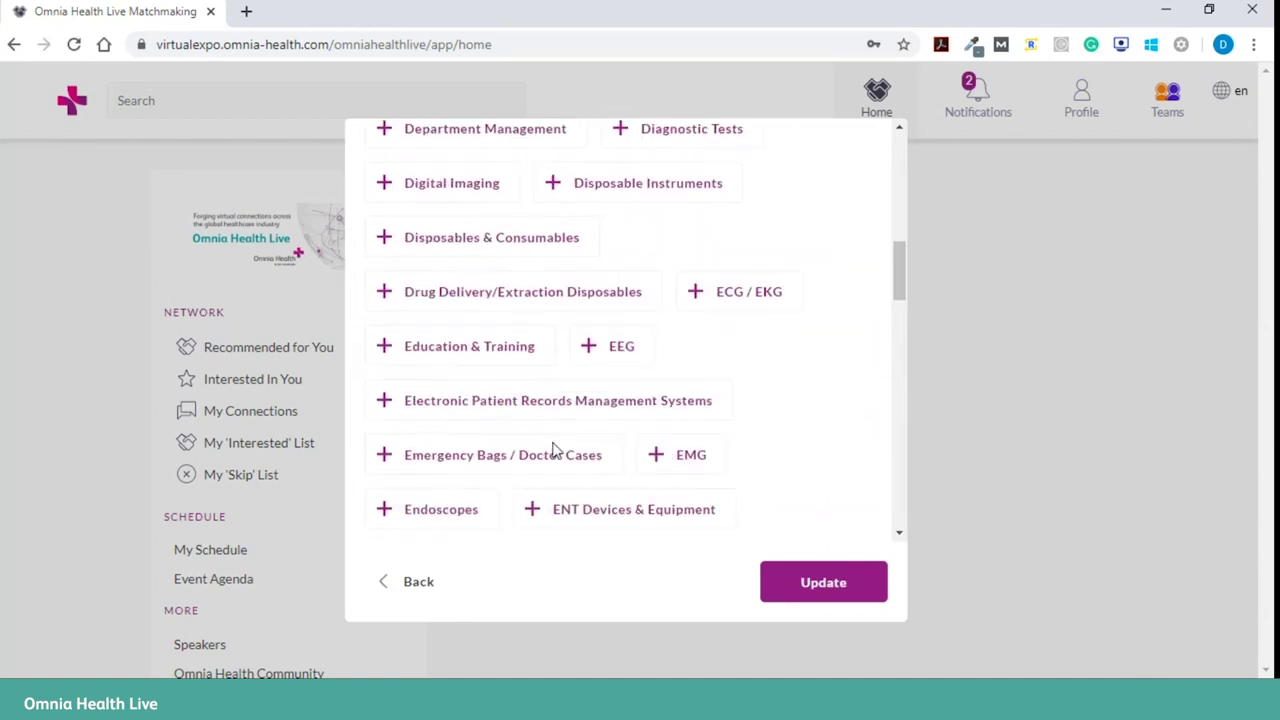
pyautogui.scroll(-4, 531, 477)
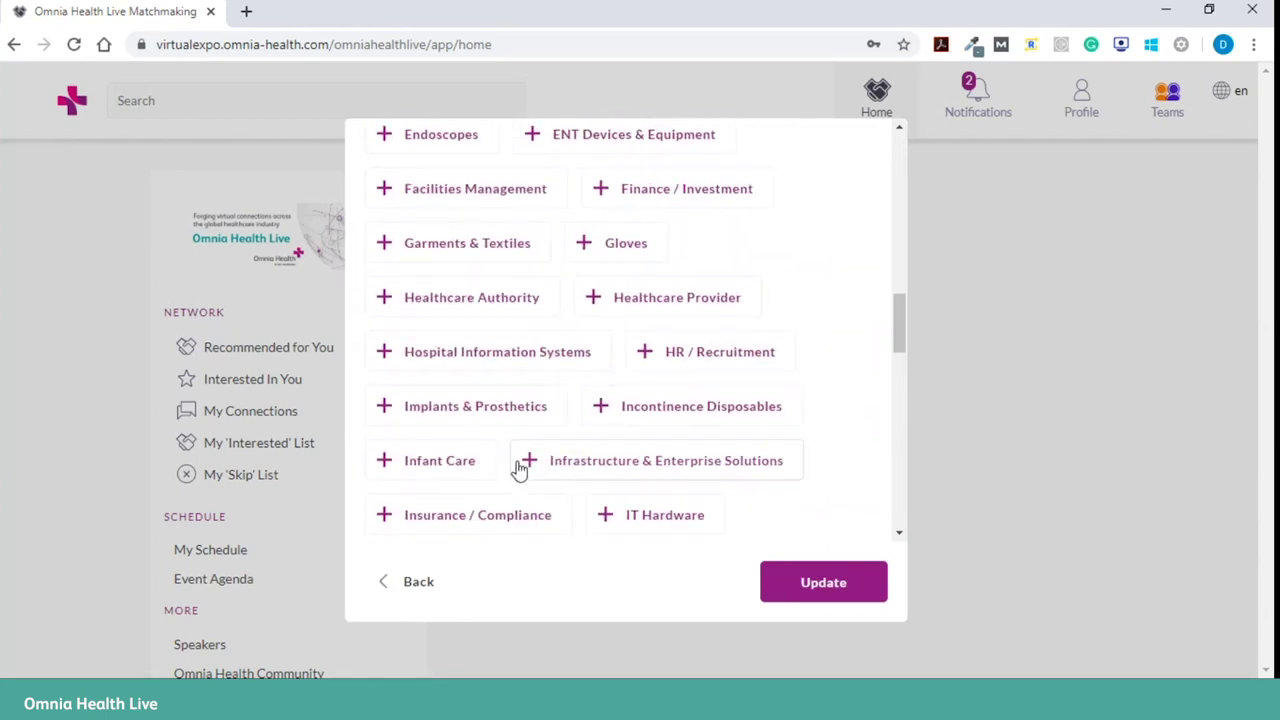
pyautogui.scroll(-2, 462, 466)
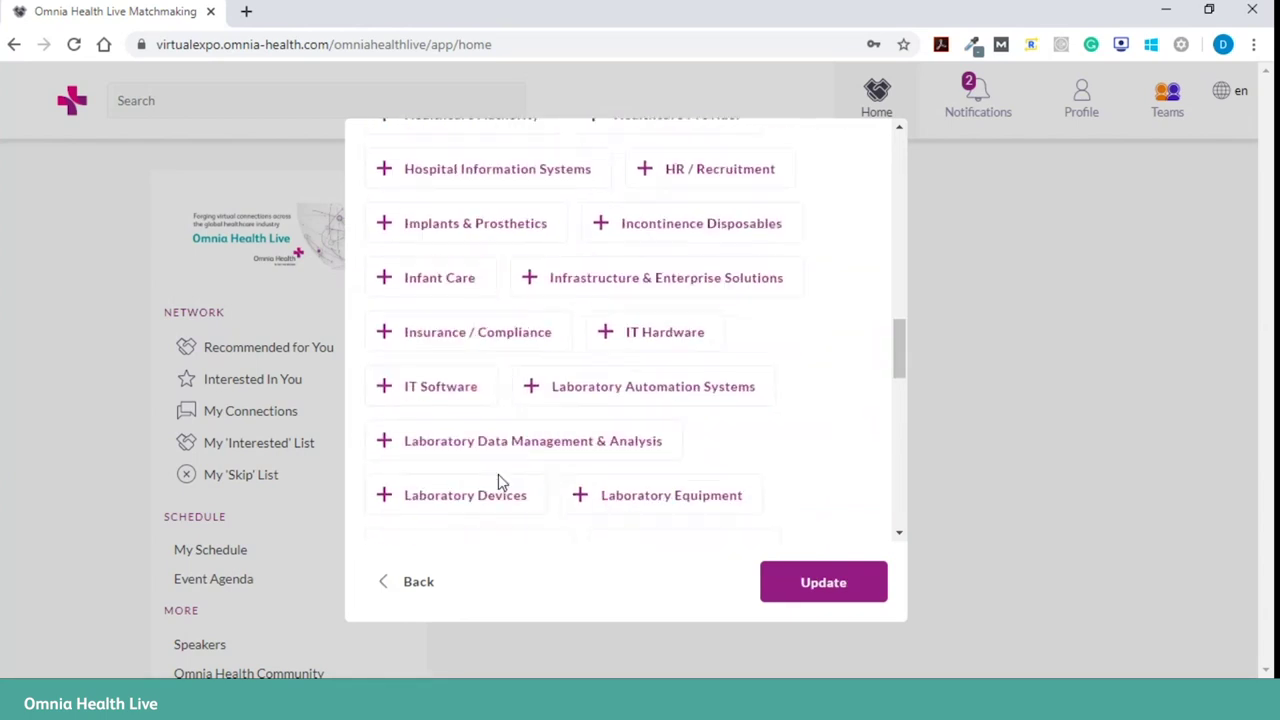
pyautogui.click(497, 218)
pyautogui.click(811, 594)
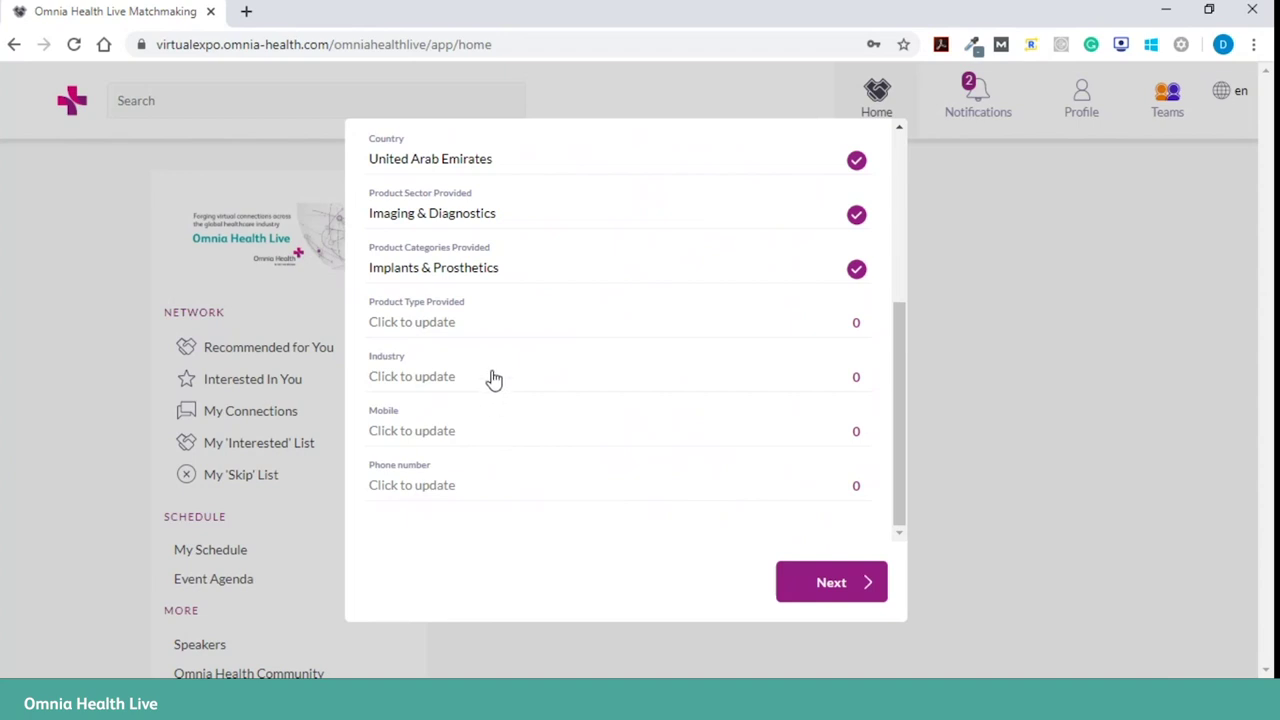
# - Set Industry to Healthcare Agent / Dealer / Distributor and review the filled profile fields
pyautogui.click(494, 377)
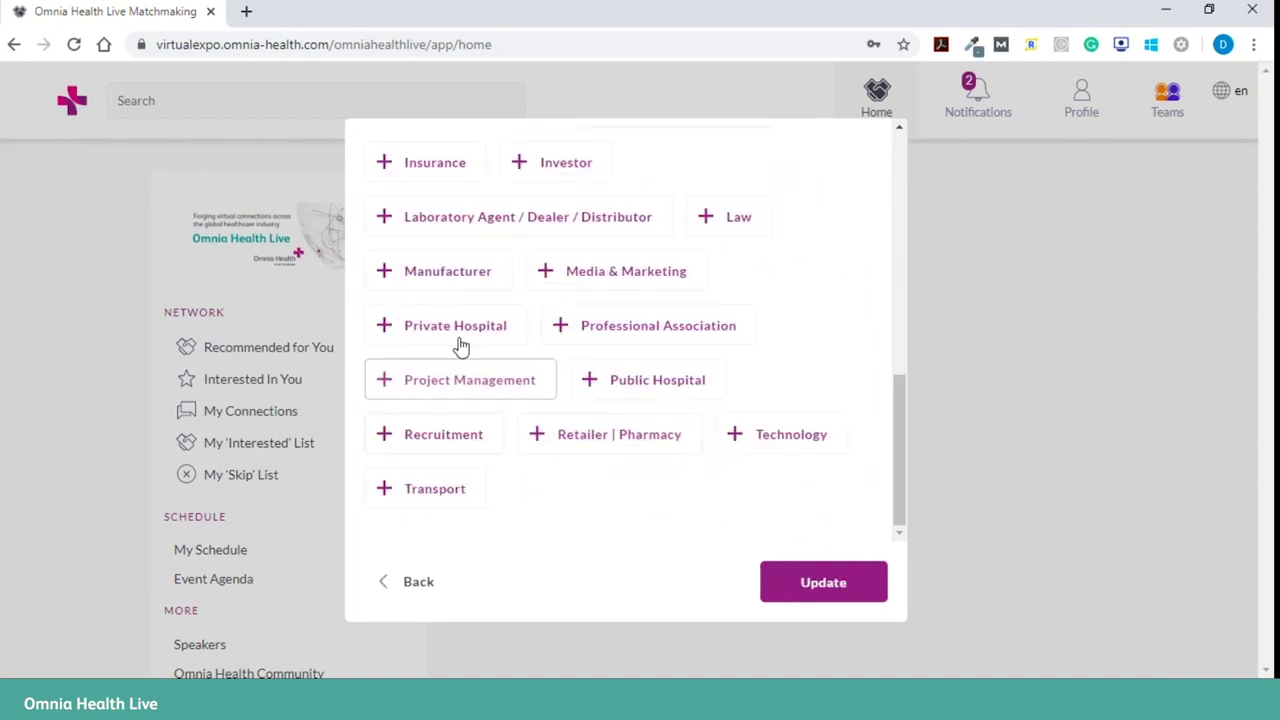
pyautogui.scroll(2, 687, 428)
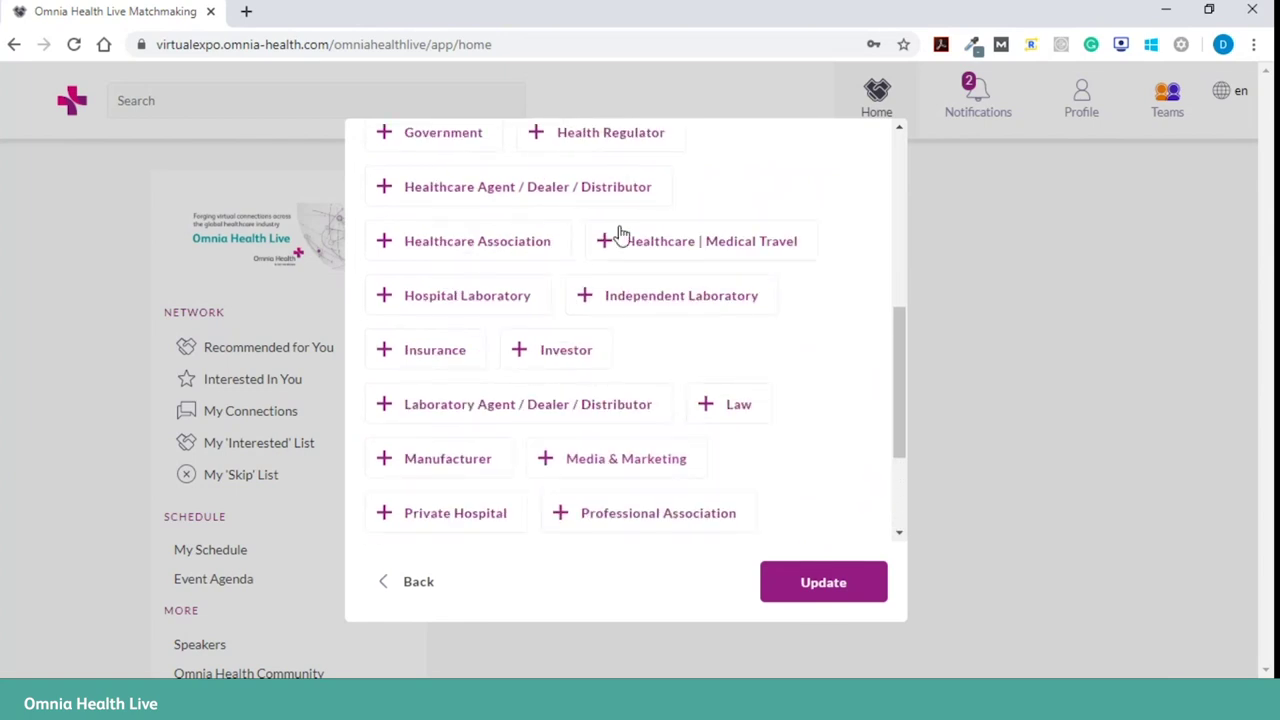
pyautogui.click(578, 192)
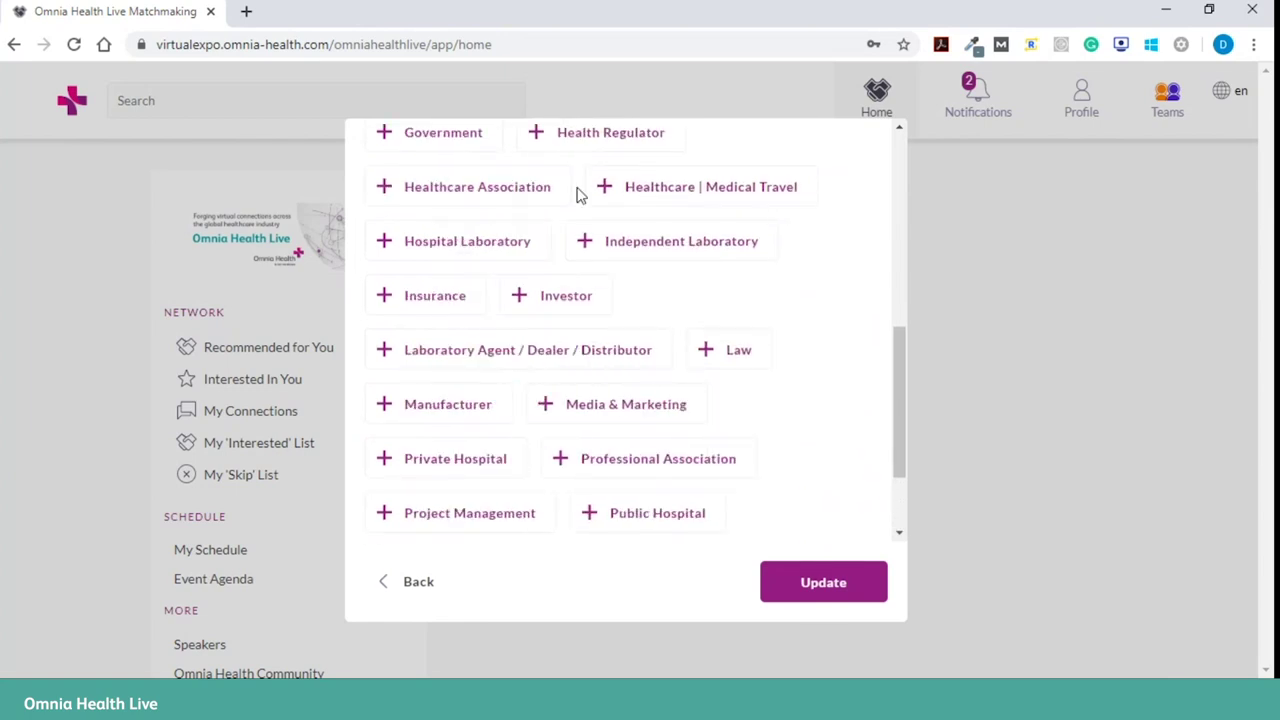
pyautogui.click(822, 585)
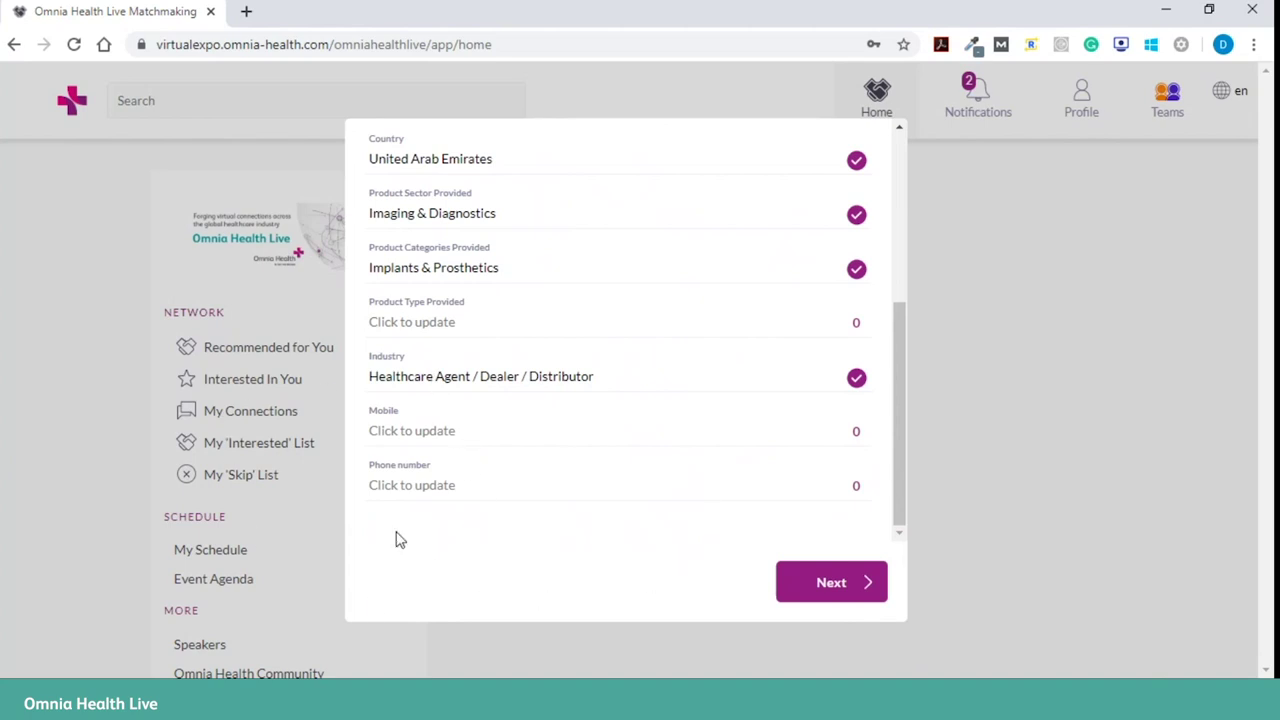
pyautogui.scroll(3, 608, 497)
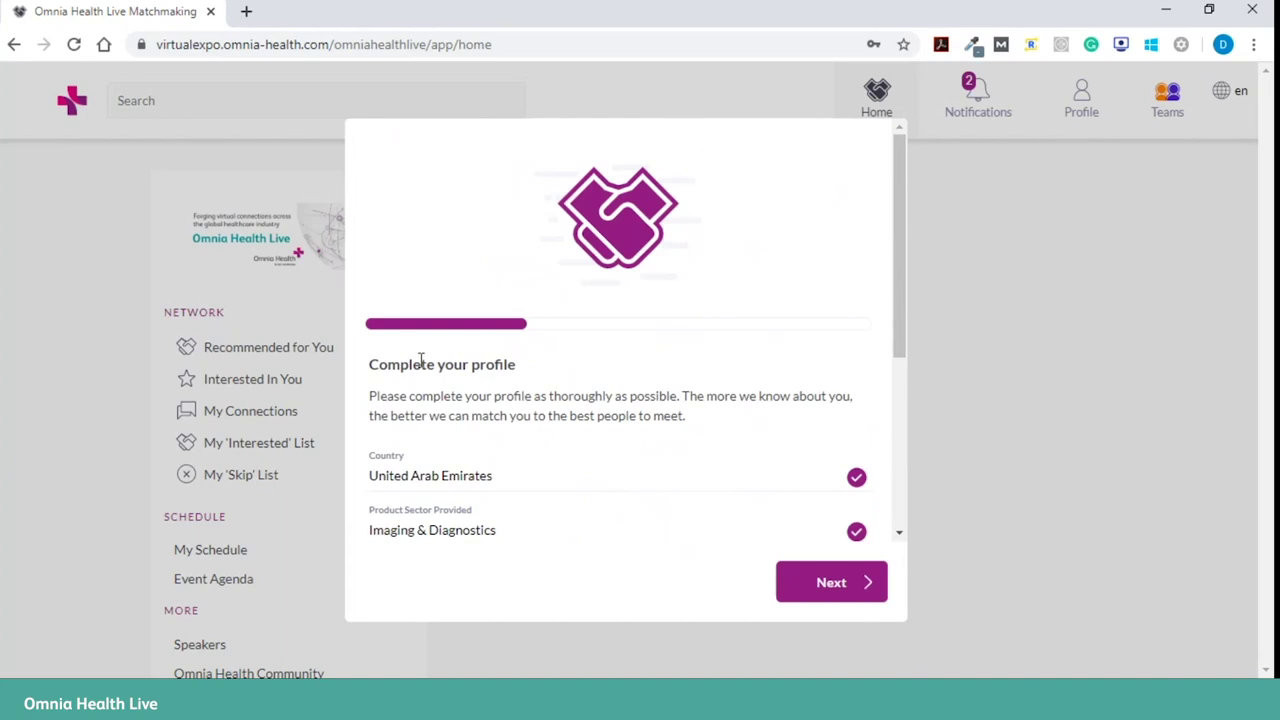
pyautogui.scroll(-3, 757, 477)
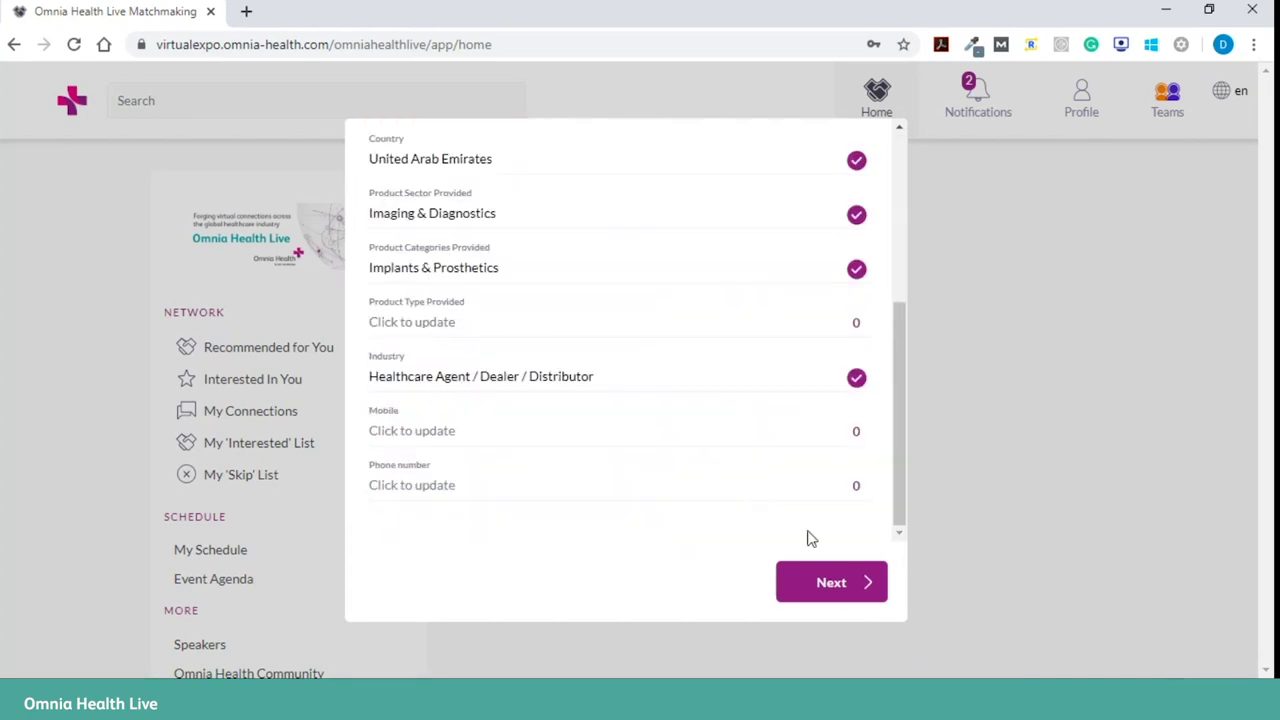
# - Advance to the team step and name the new team Healthcare Inc
pyautogui.click(836, 586)
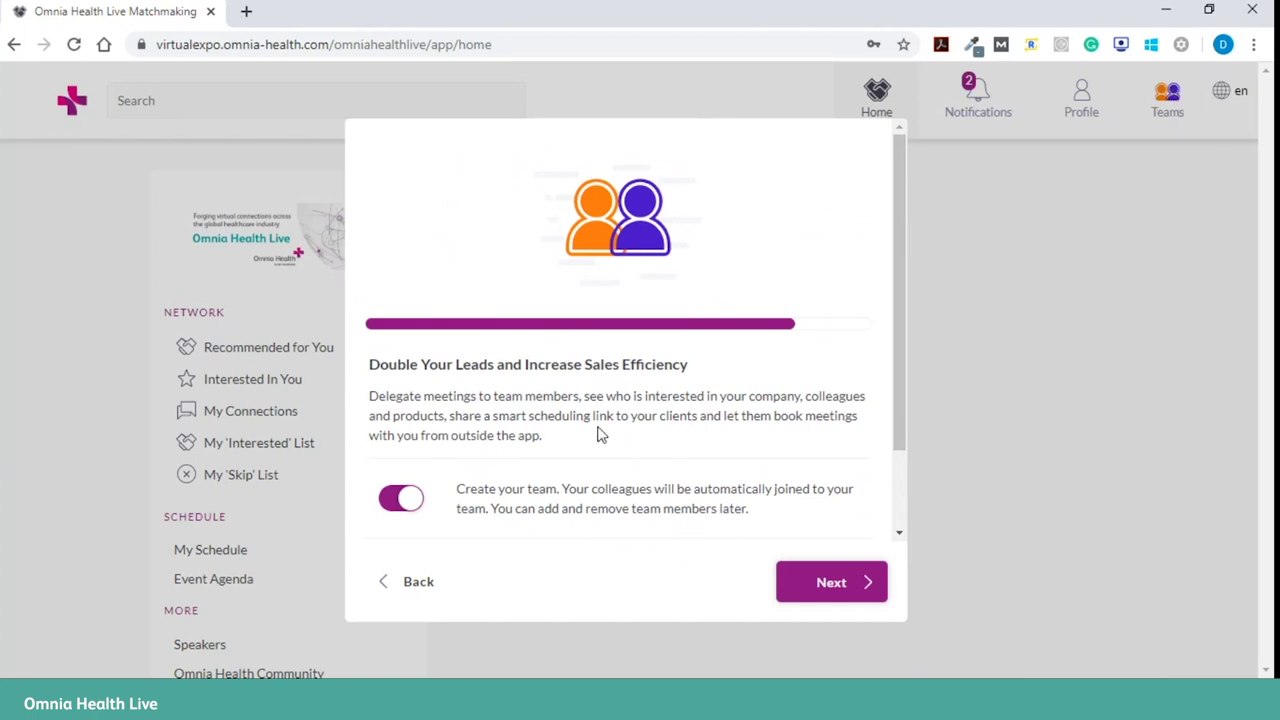
pyautogui.scroll(-2, 600, 435)
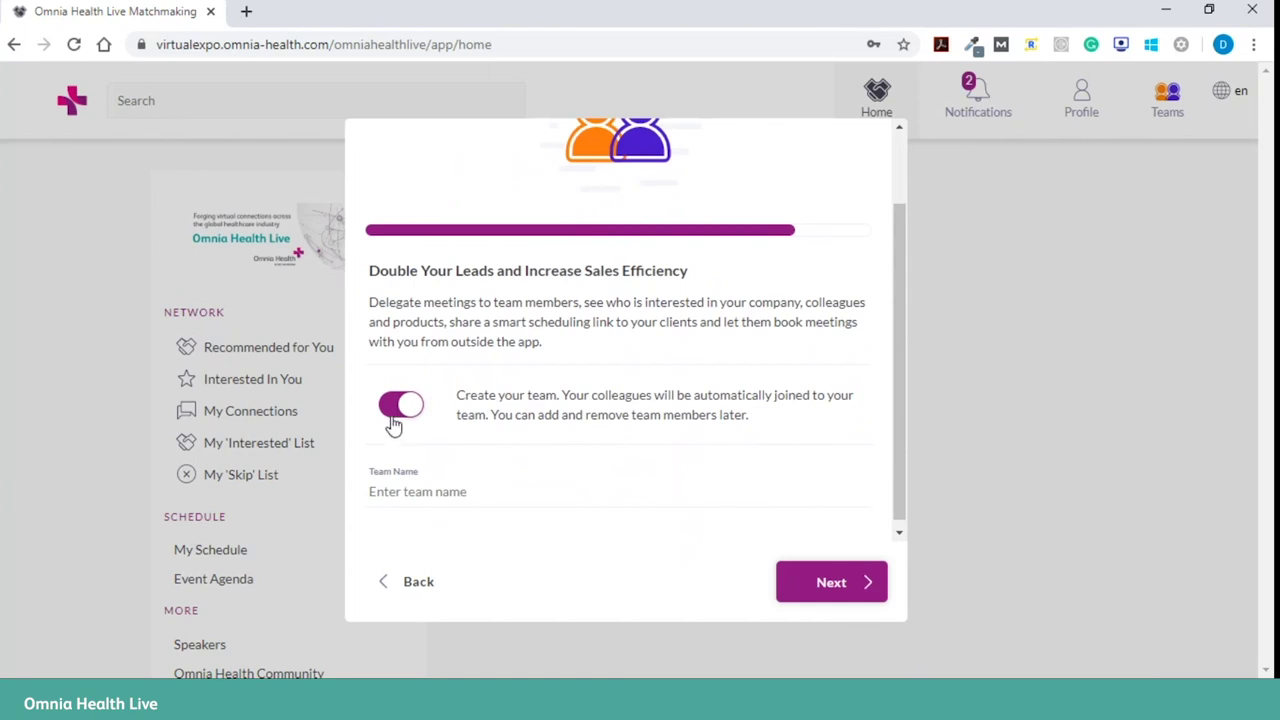
pyautogui.click(420, 492)
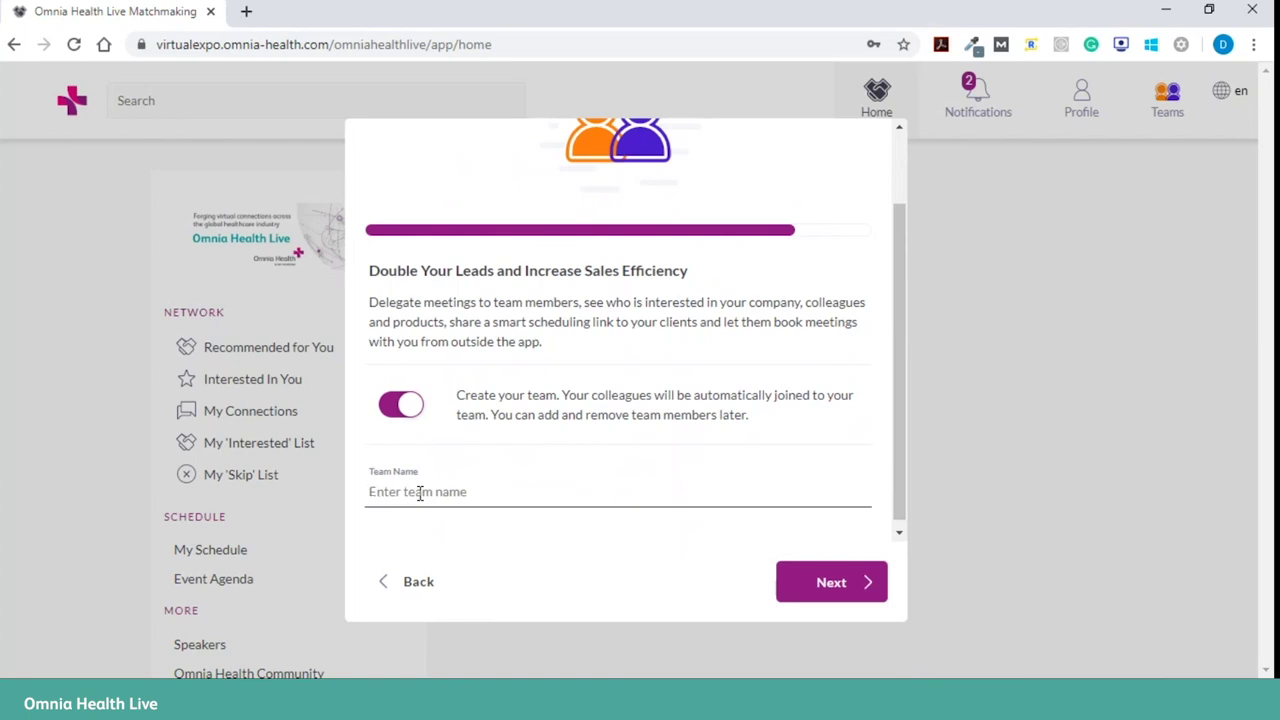
pyautogui.write('Healthcare')
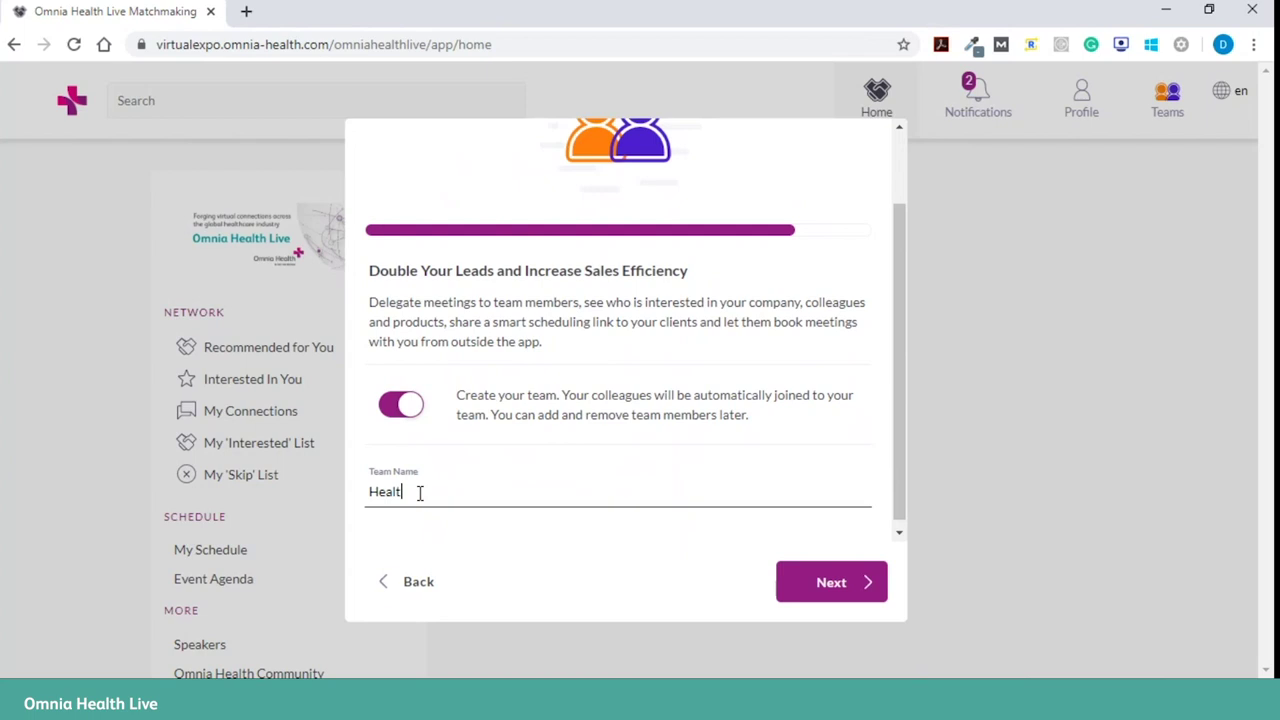
pyautogui.write('.')
# - On the Data Consent step, agree to anonymous usage-data aggregation and finish setup
pyautogui.click(843, 598)
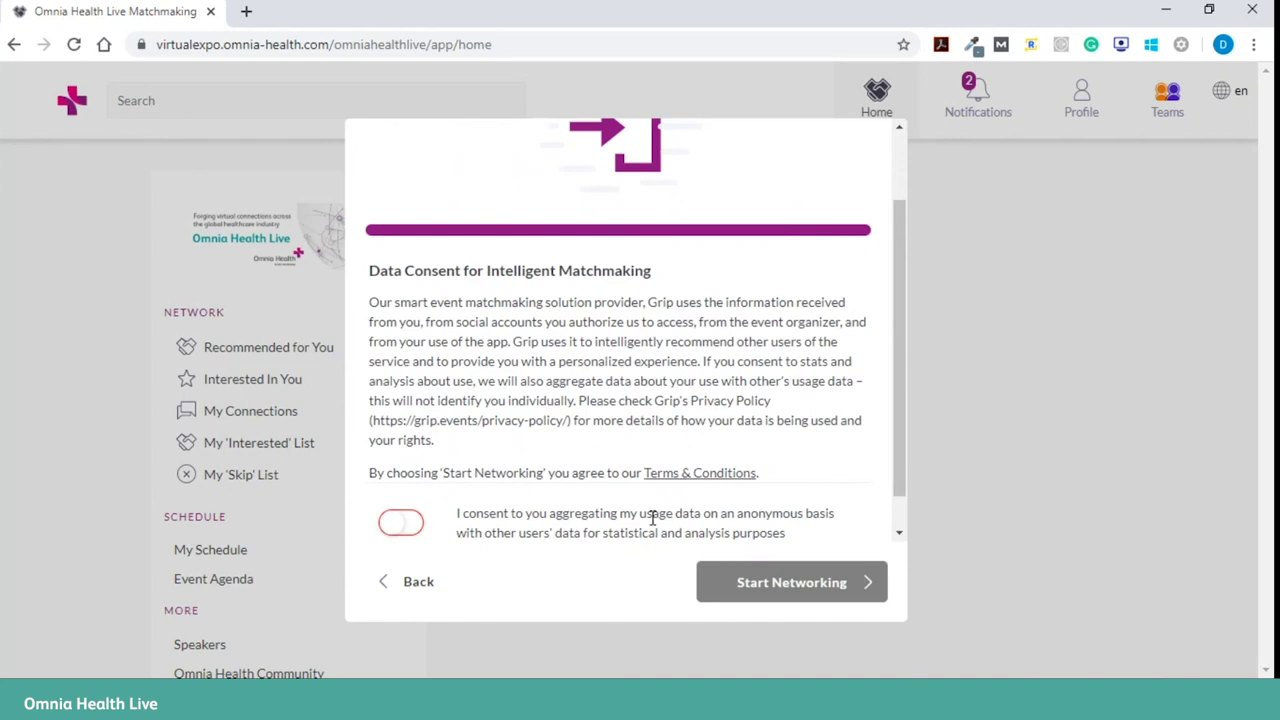
pyautogui.moveTo(647, 515); pyautogui.dragTo(704, 517)
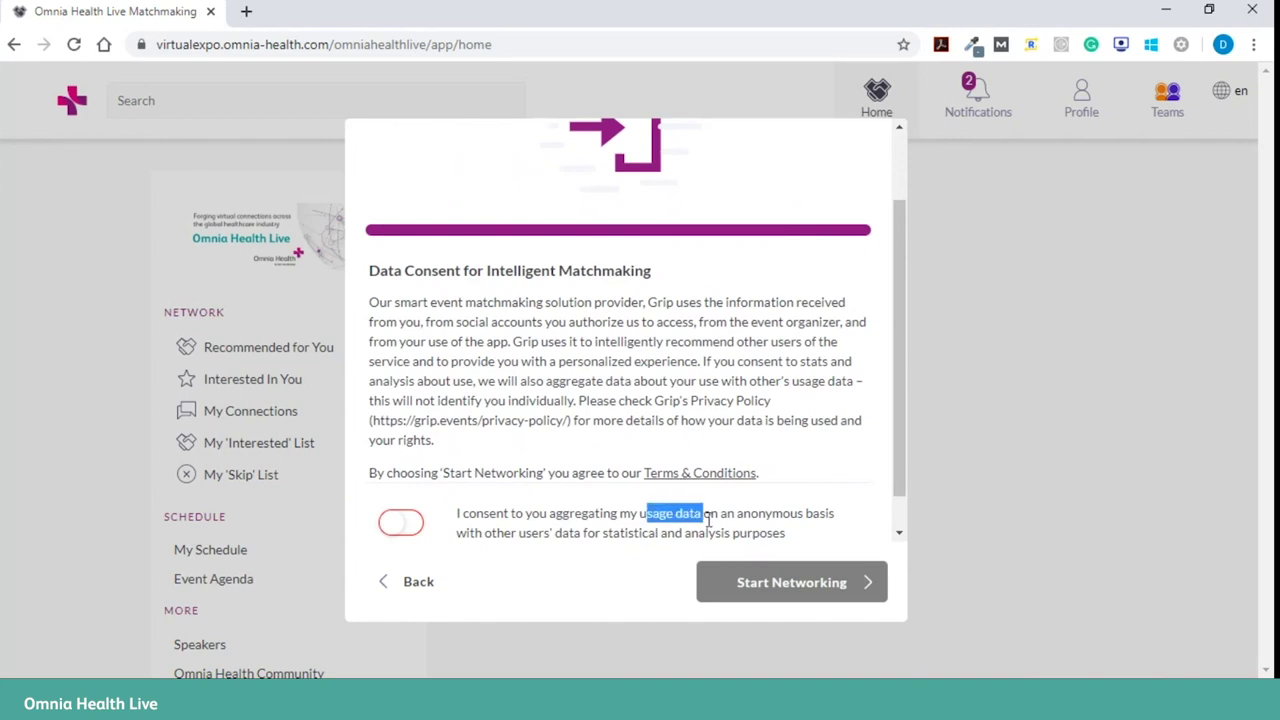
pyautogui.click(775, 512)
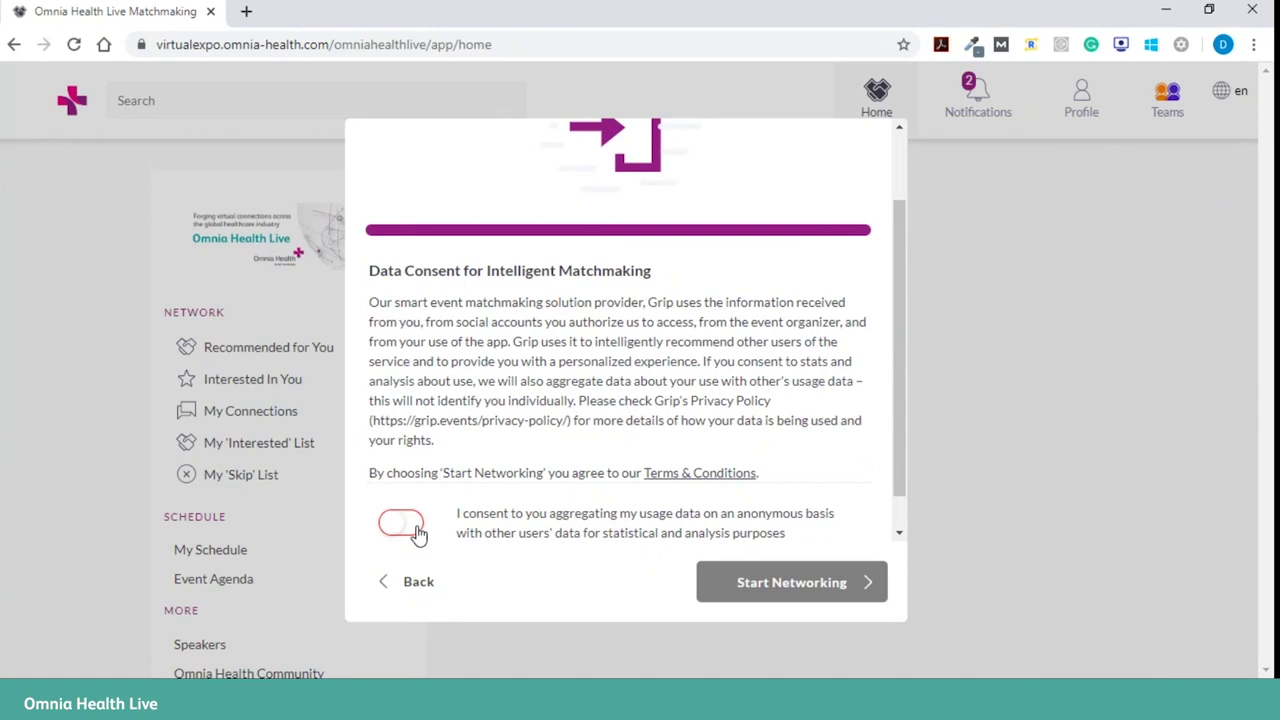
pyautogui.click(798, 596)
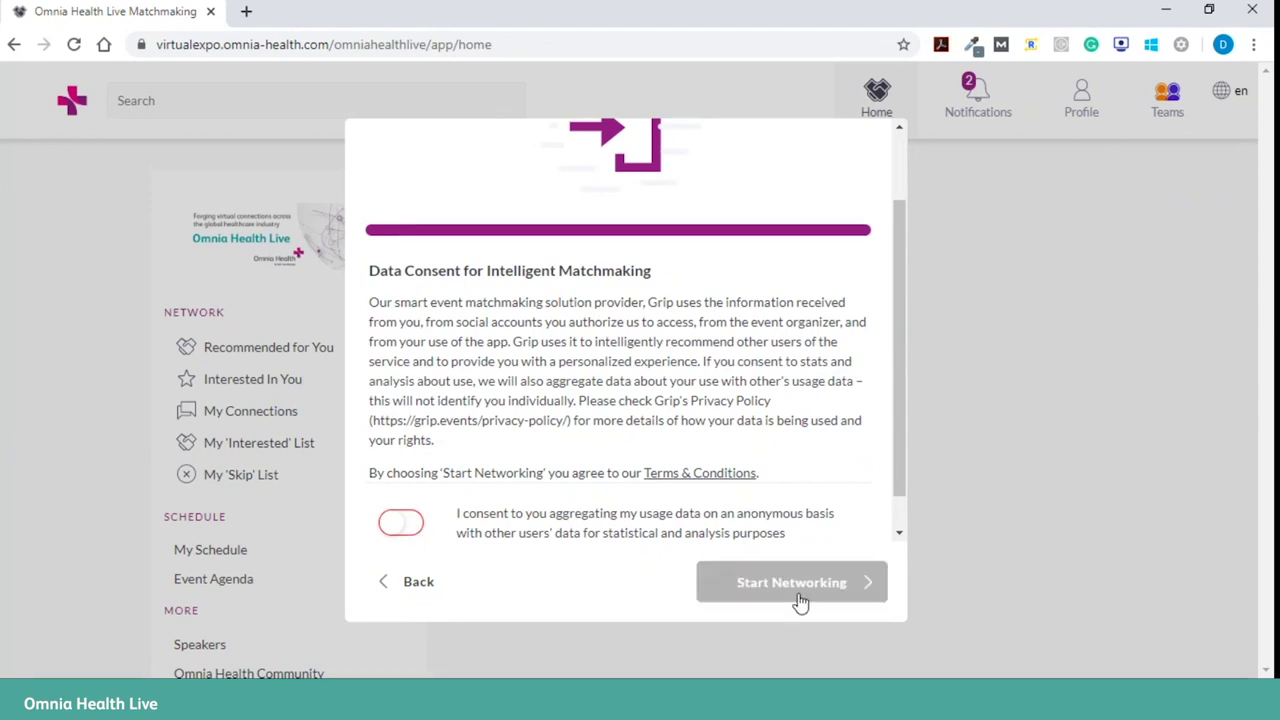
pyautogui.click(408, 527)
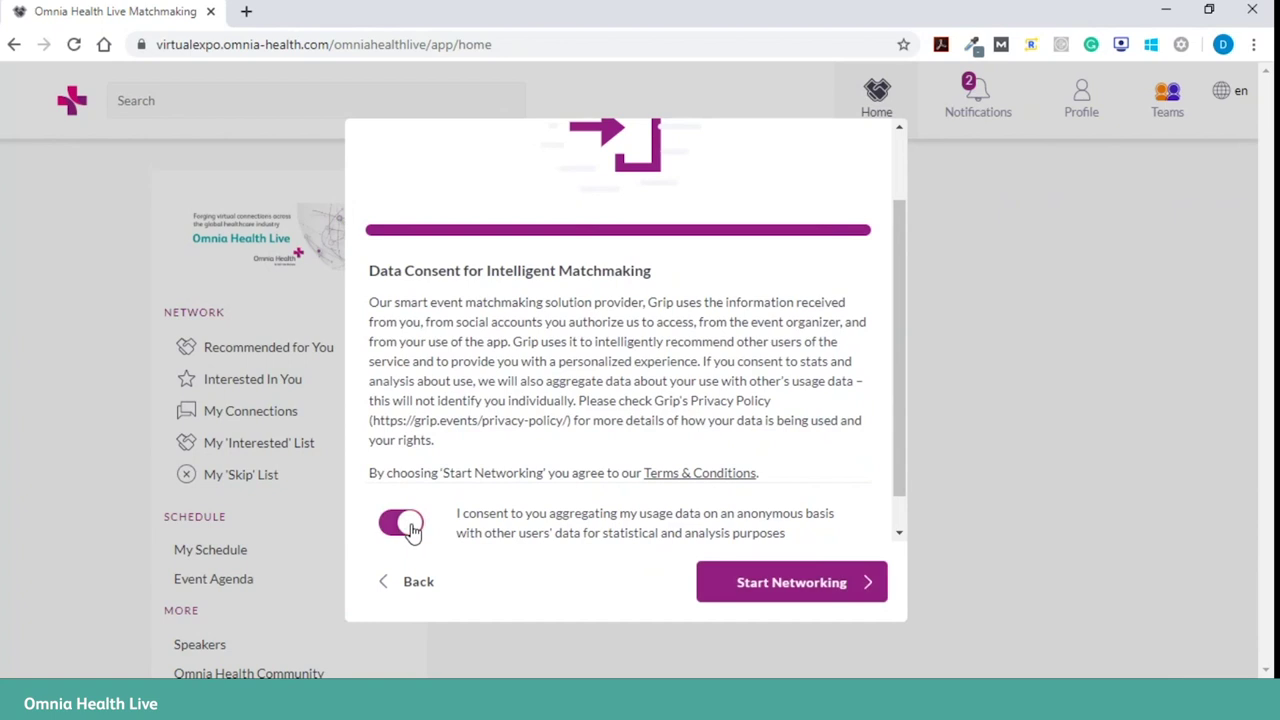
pyautogui.scroll(-1, 660, 500)
pyautogui.click(787, 586)
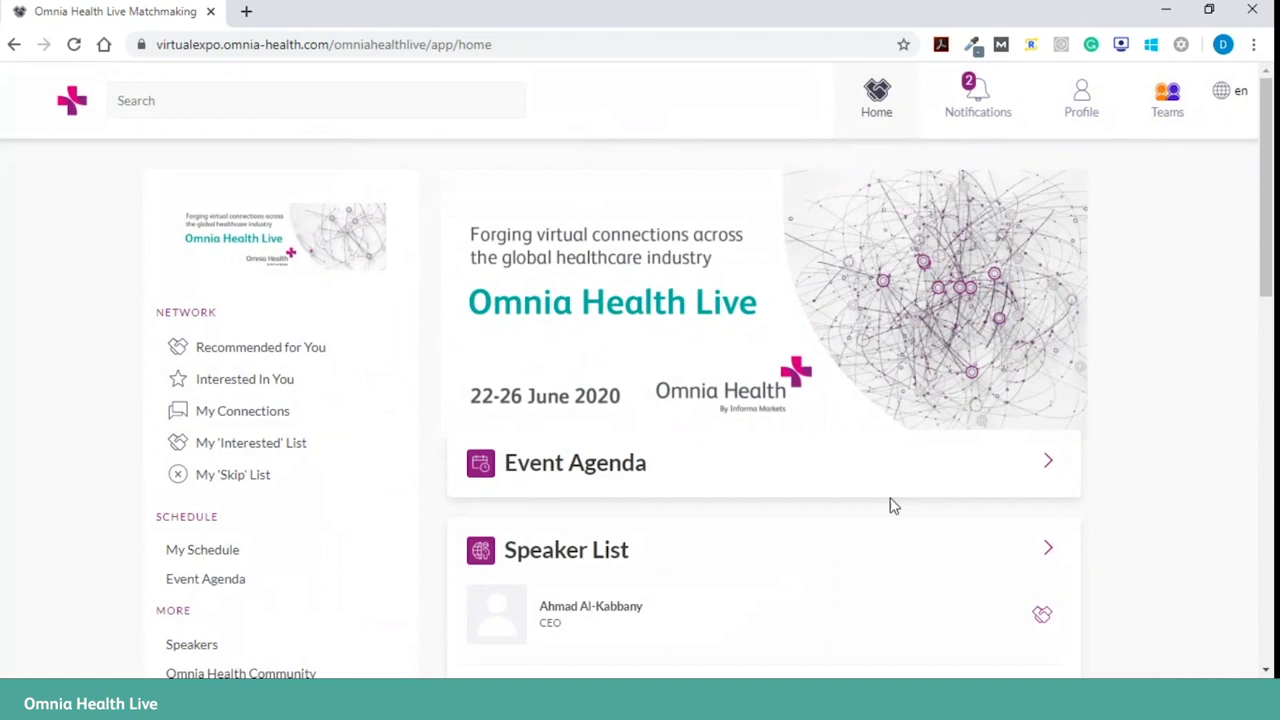
# - Look over the event home page, check the latest notification, and open the profile for editing
pyautogui.scroll(-1, 422, 461)
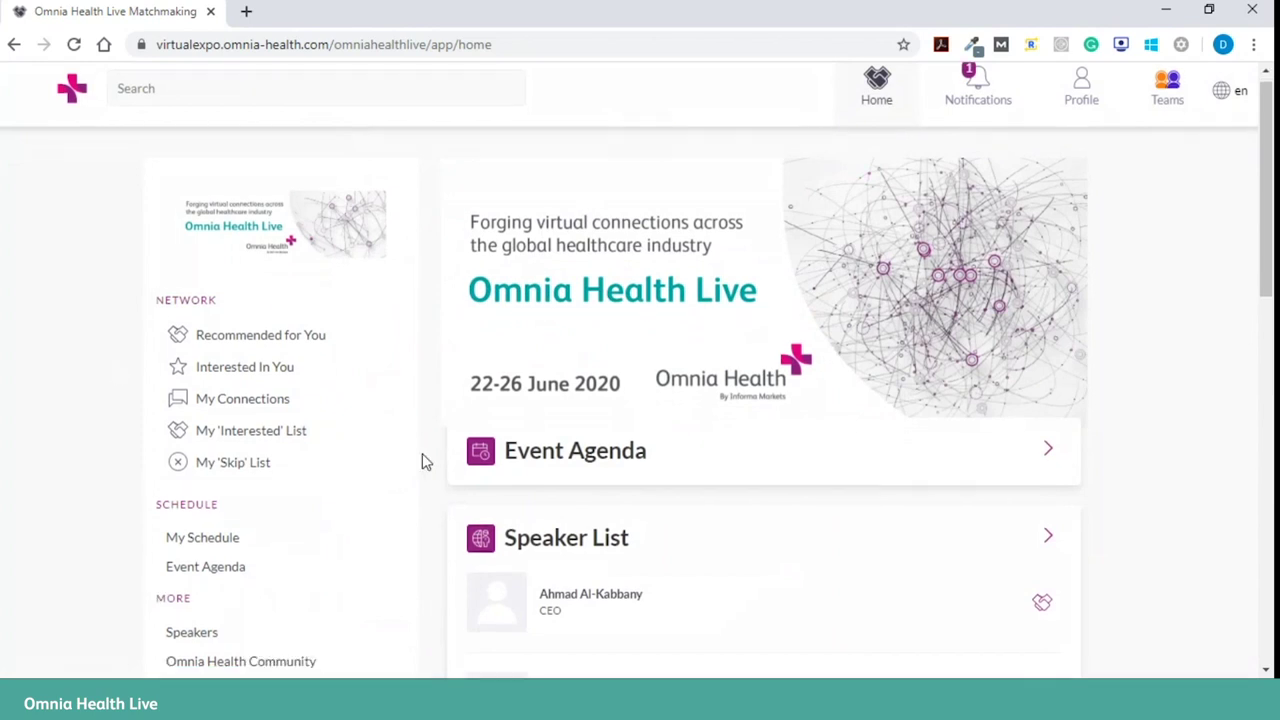
pyautogui.scroll(-1, 422, 461)
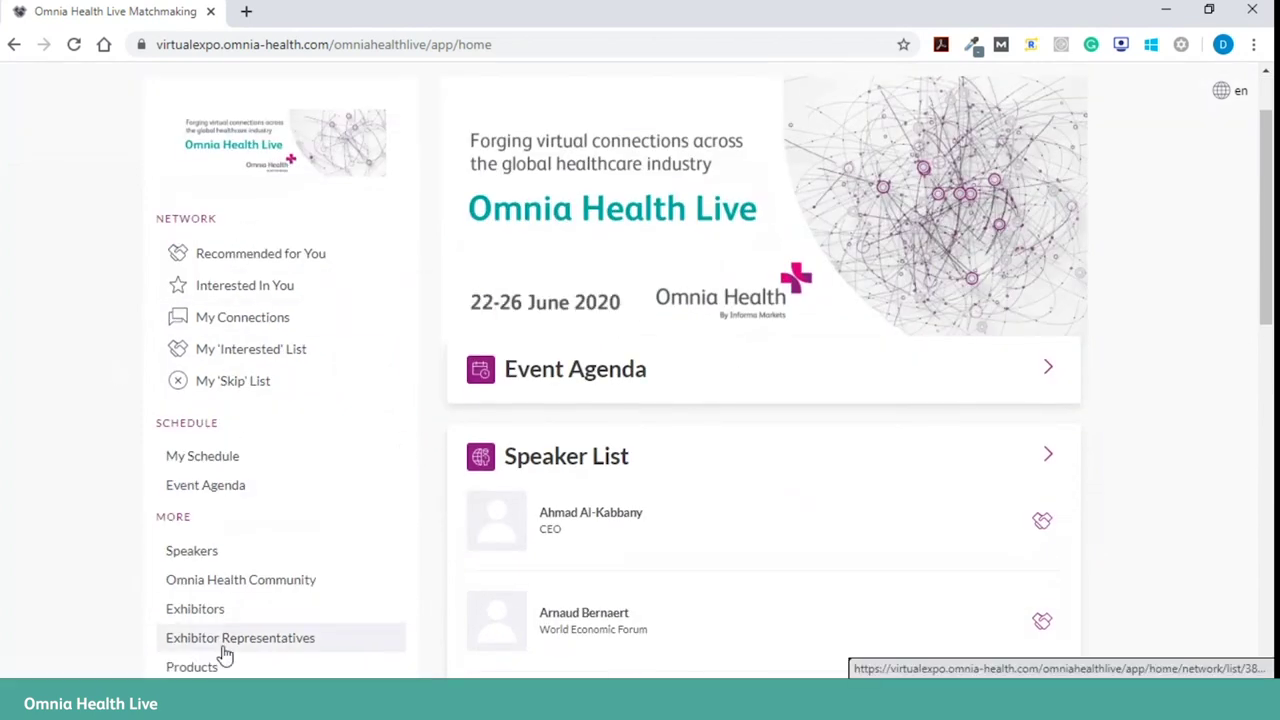
pyautogui.scroll(-2, 240, 620)
pyautogui.scroll(2, 249, 588)
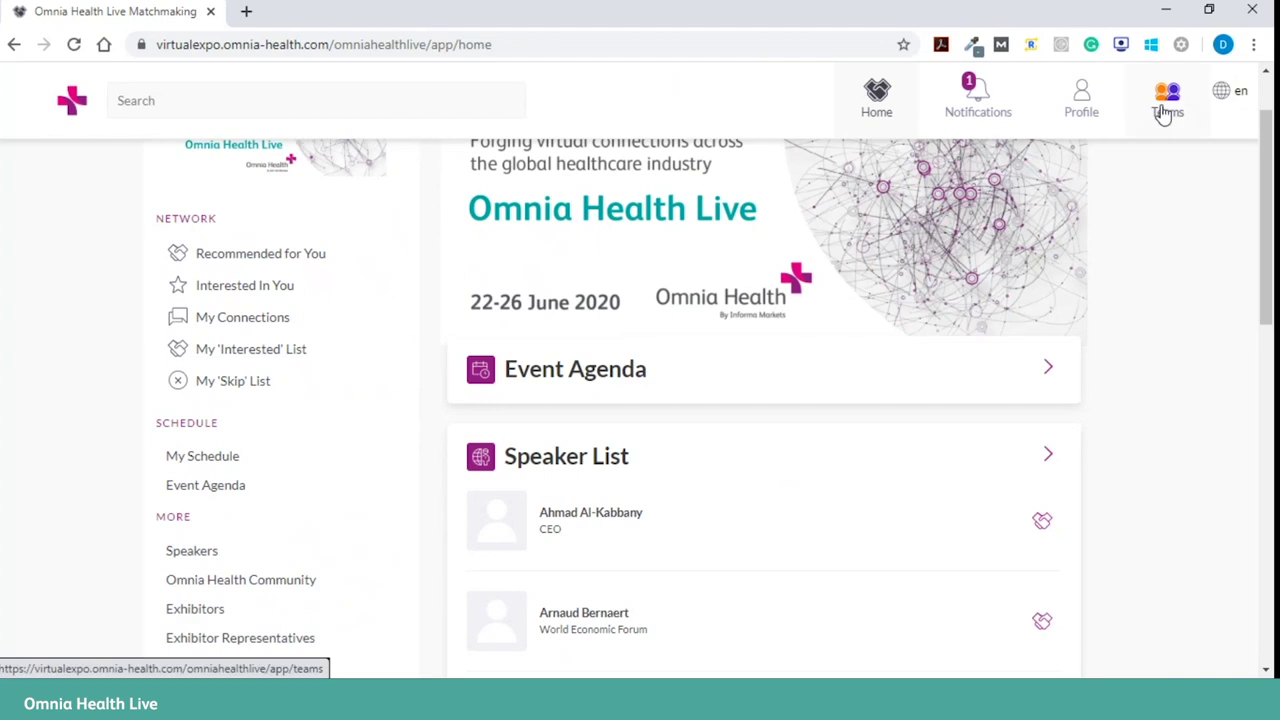
pyautogui.click(973, 88)
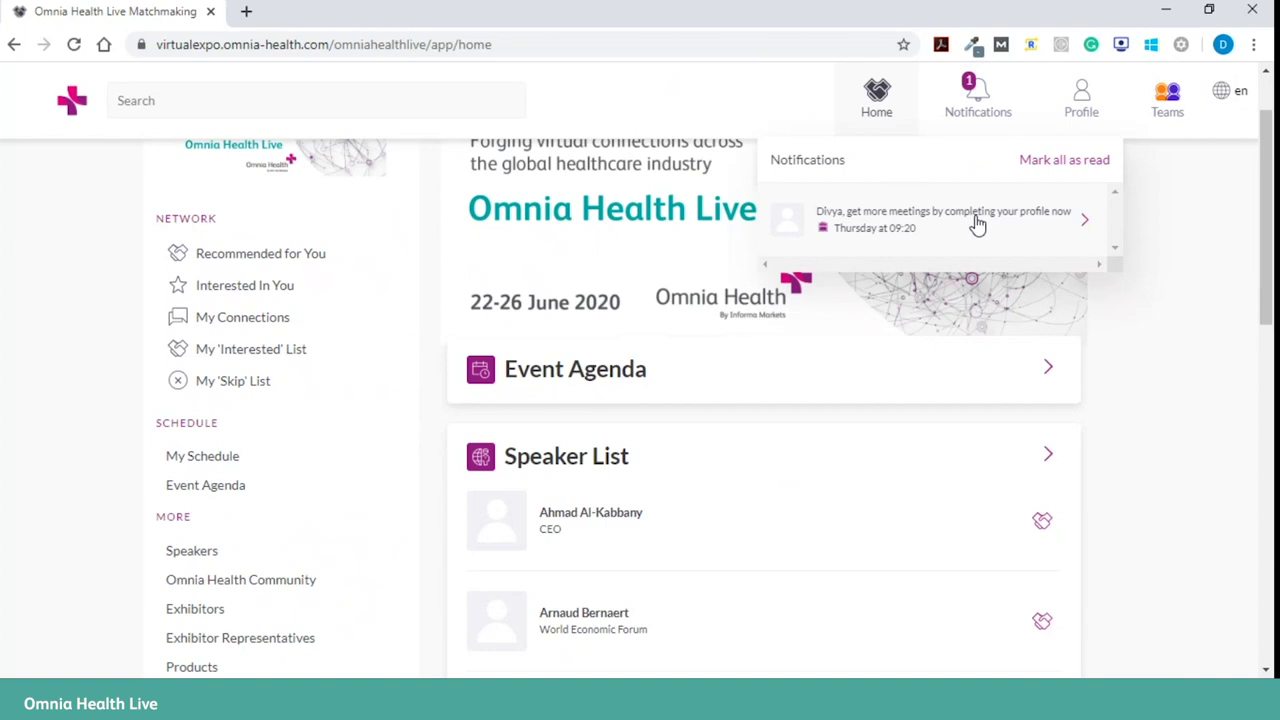
pyautogui.click(1084, 104)
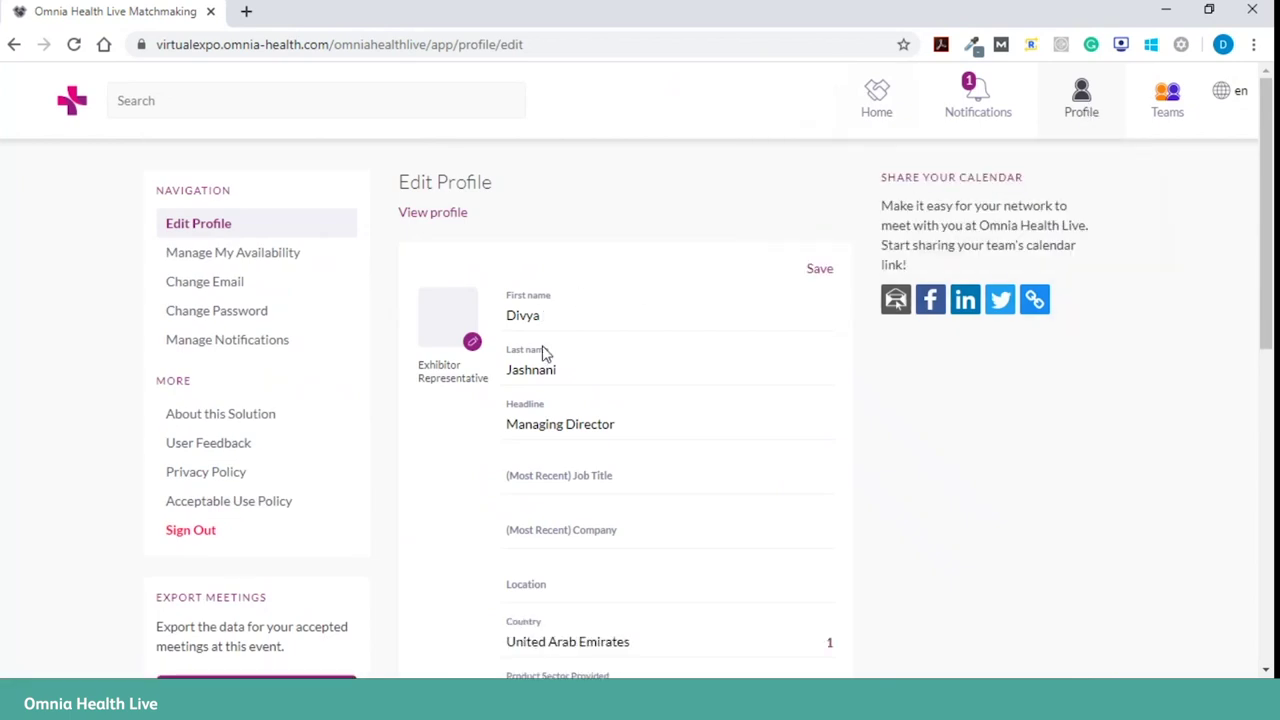
# - Copy Managing Director into Job Title and change the headline to 'Managing Sales teams at Healthcare Inc.'
pyautogui.scroll(-2, 540, 506)
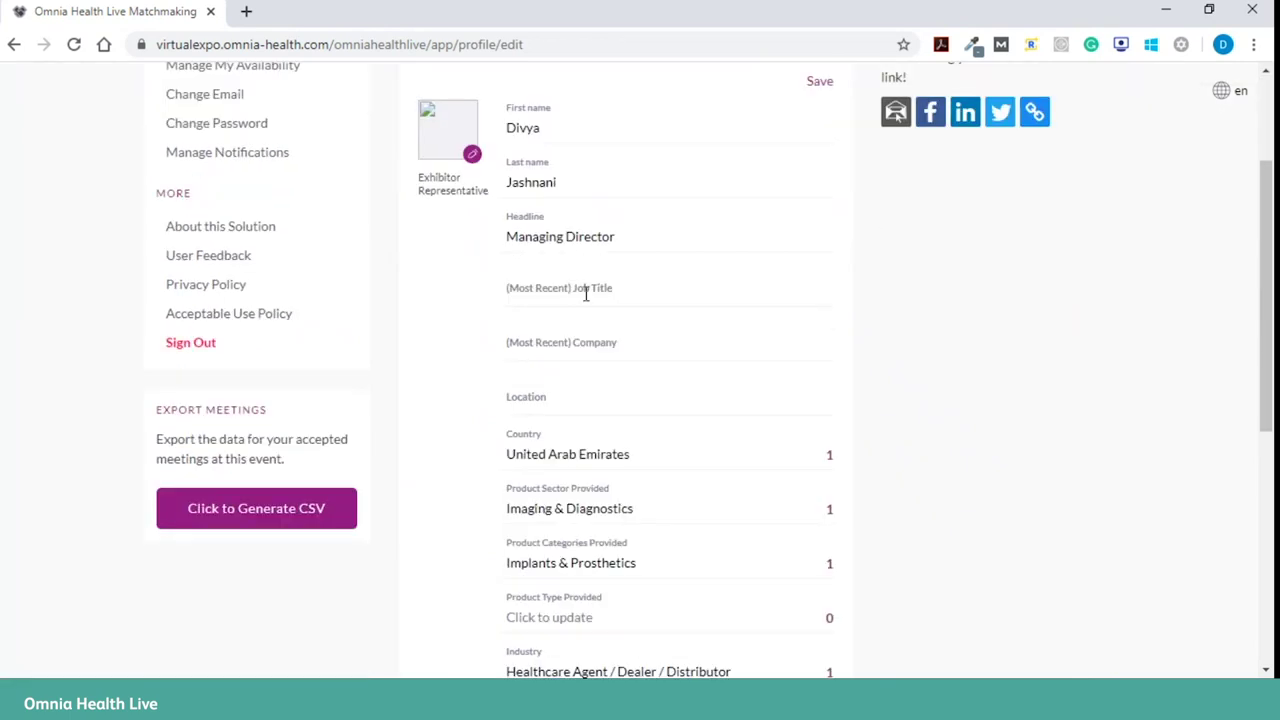
pyautogui.moveTo(634, 243); pyautogui.dragTo(506, 237)
pyautogui.hotkey('ctrl', 'c')
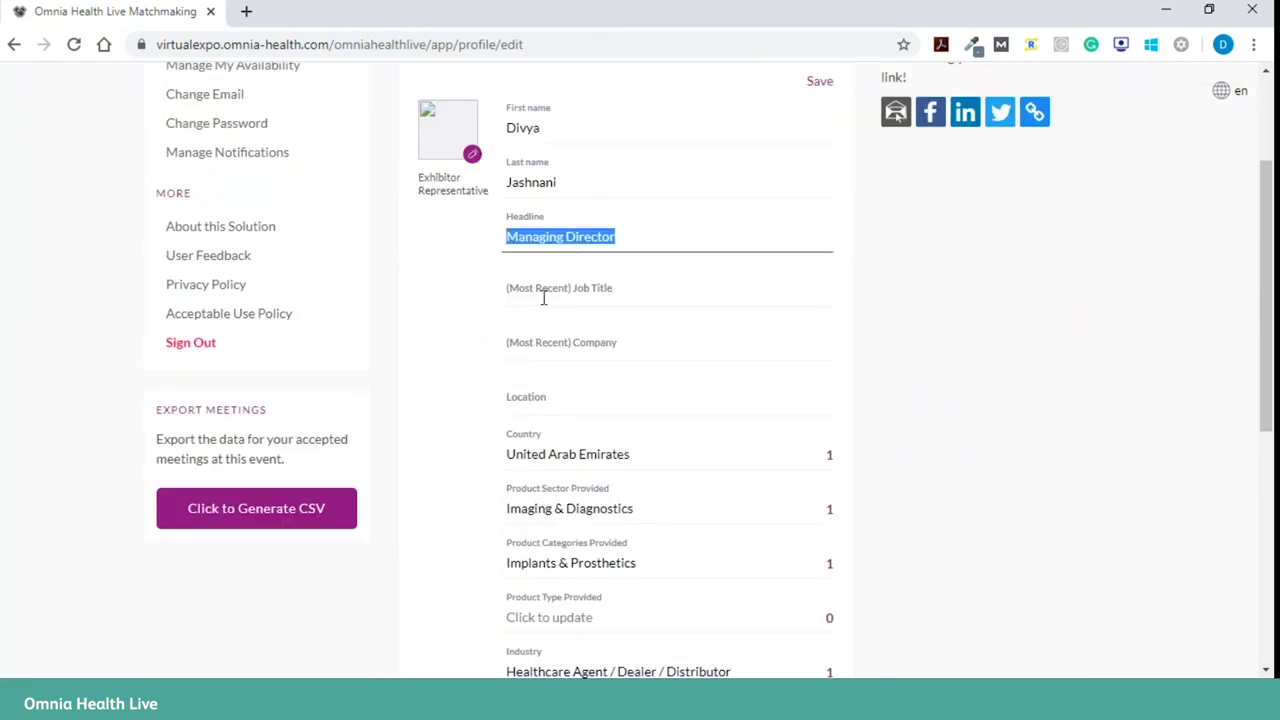
pyautogui.click(549, 297)
pyautogui.hotkey('ctrl', 'v')
pyautogui.click(626, 242)
pyautogui.moveTo(626, 242); pyautogui.dragTo(491, 240)
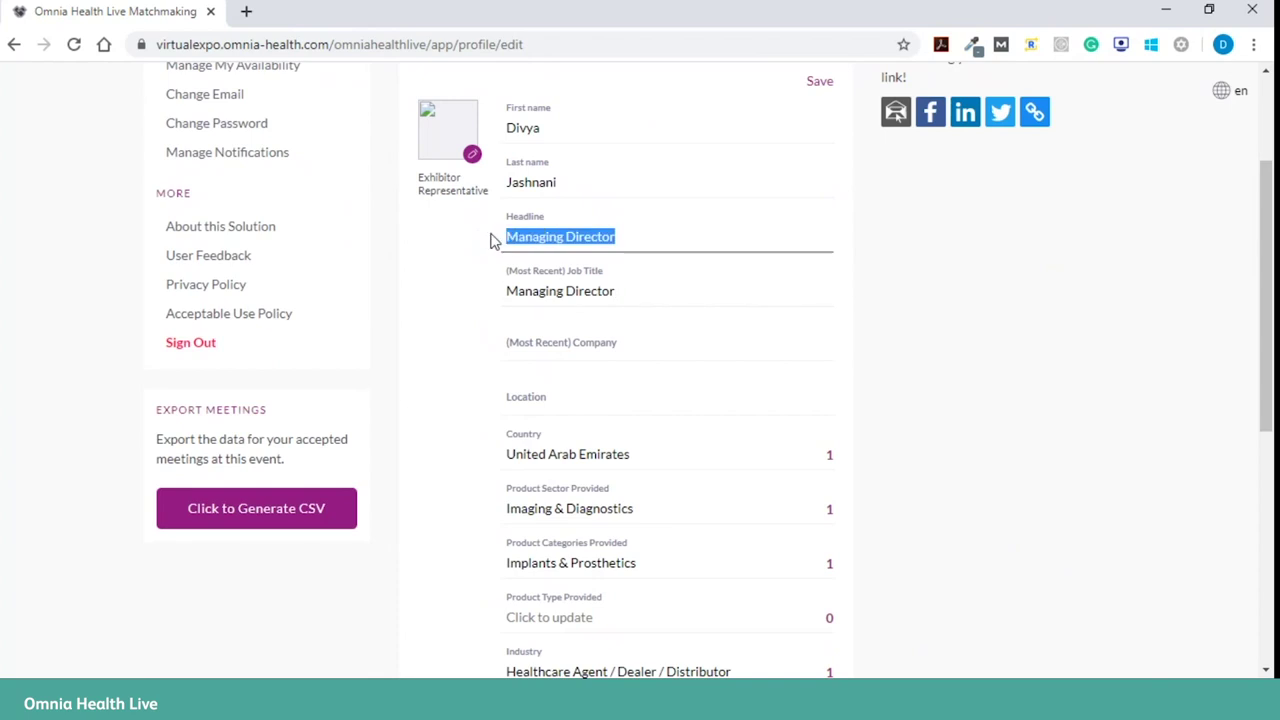
pyautogui.write('M')
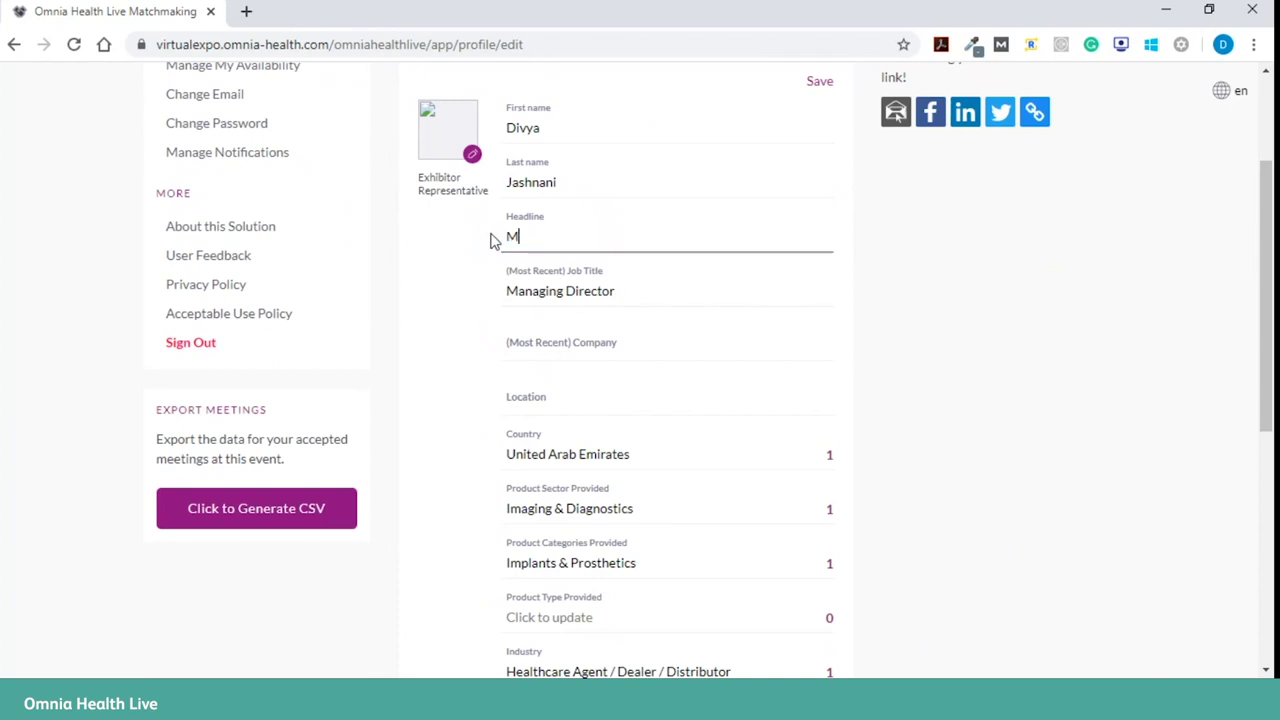
pyautogui.write('anaging Sales teams at He')
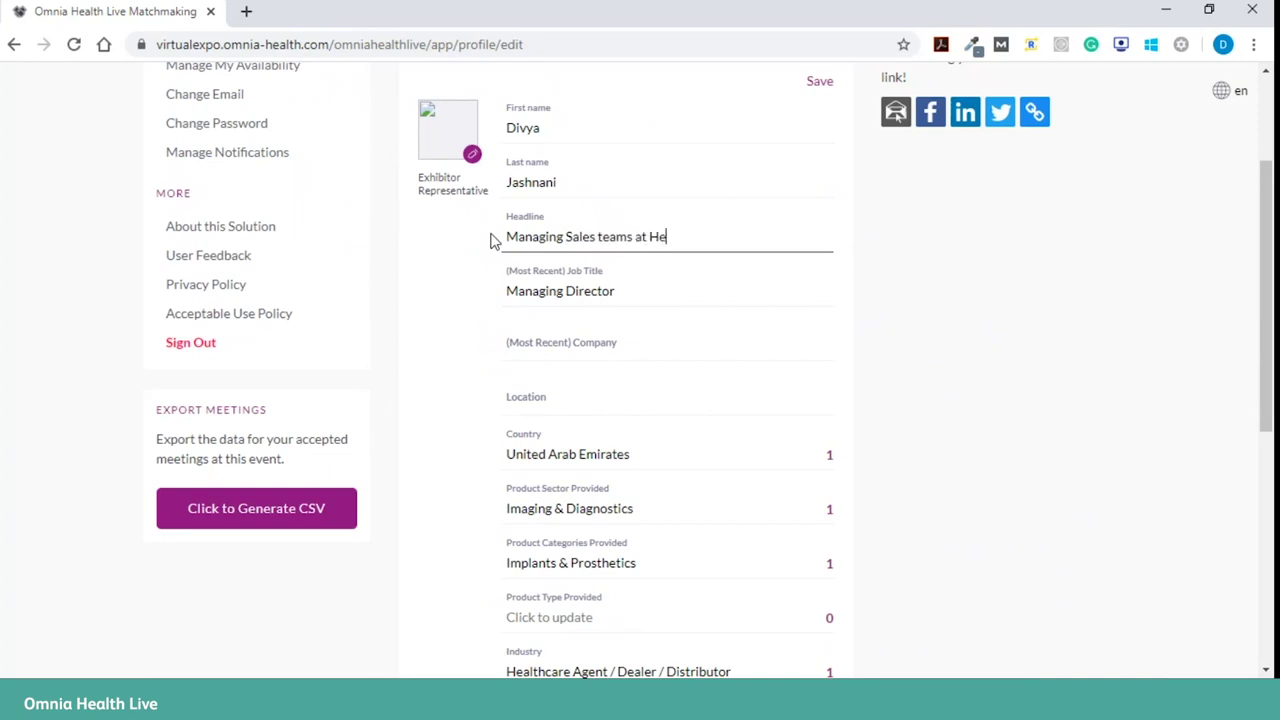
pyautogui.write('althcare Inc.')
# - Enter 'Healthcare Inc.' as the company and look over the remaining profile fields
pyautogui.click(613, 347)
pyautogui.write('Heal')
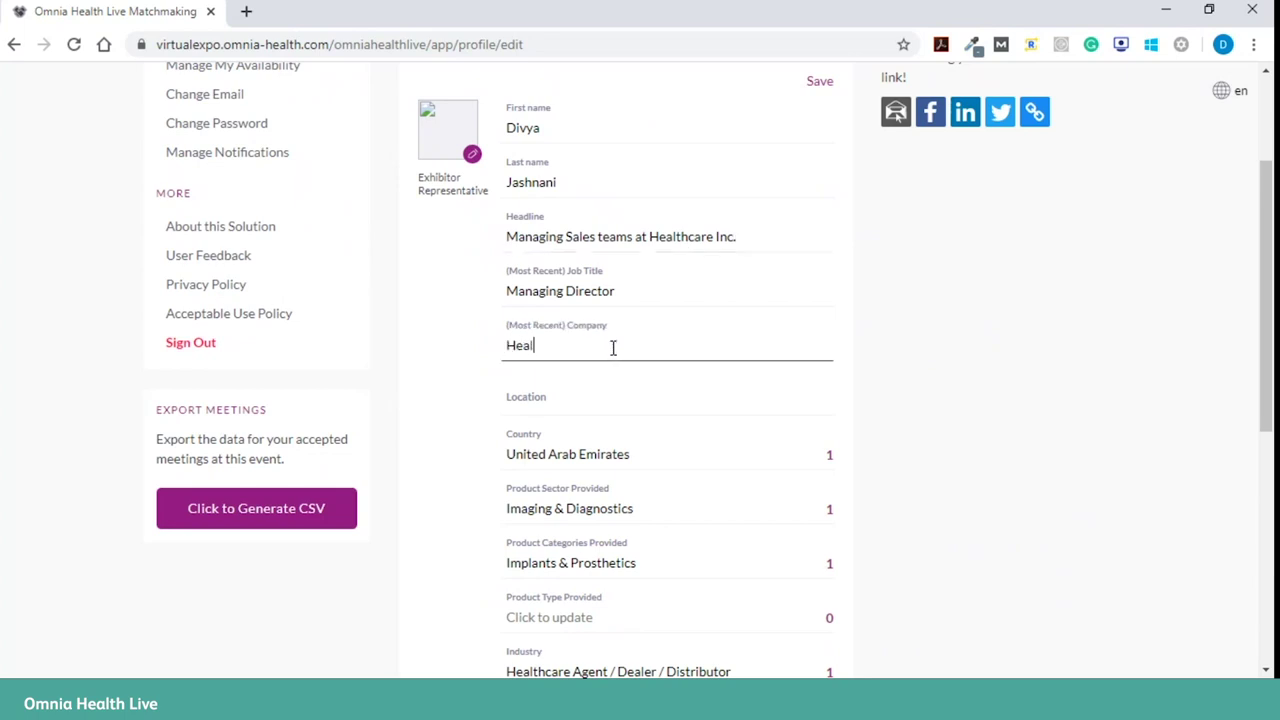
pyautogui.write('thcare Inc.')
pyautogui.click(594, 397)
pyautogui.click(1031, 437)
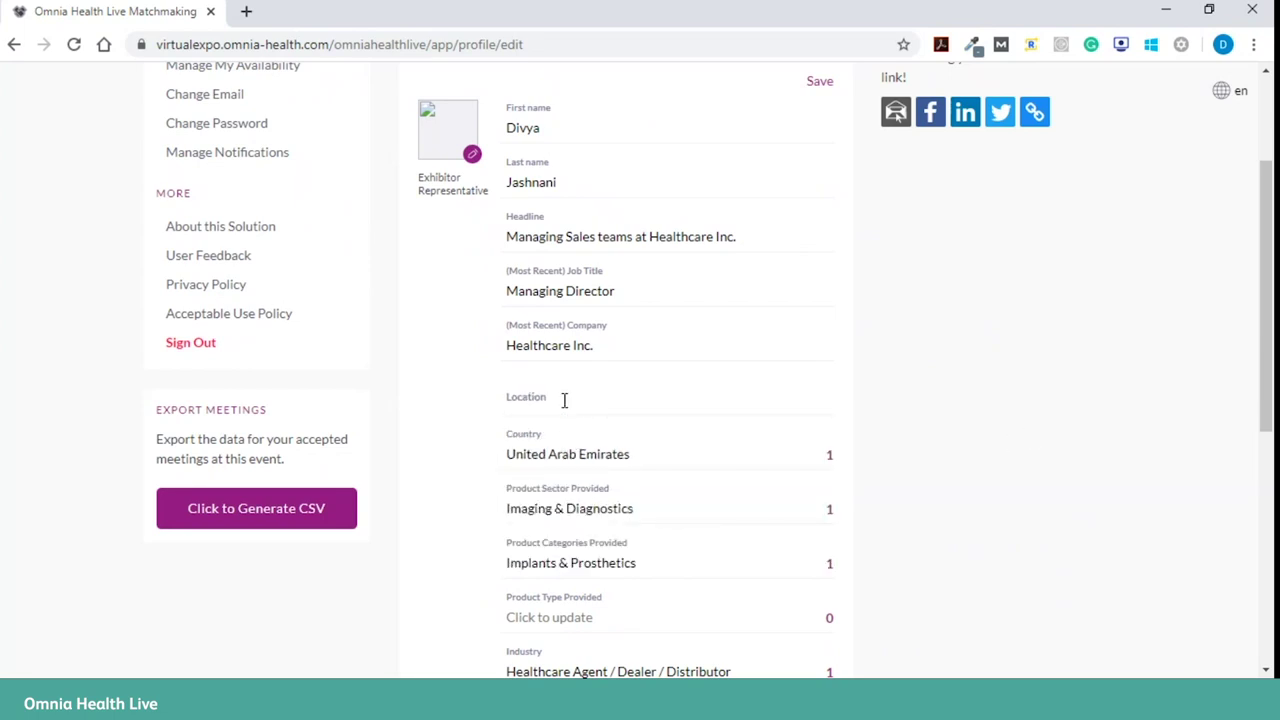
pyautogui.scroll(-2, 800, 440)
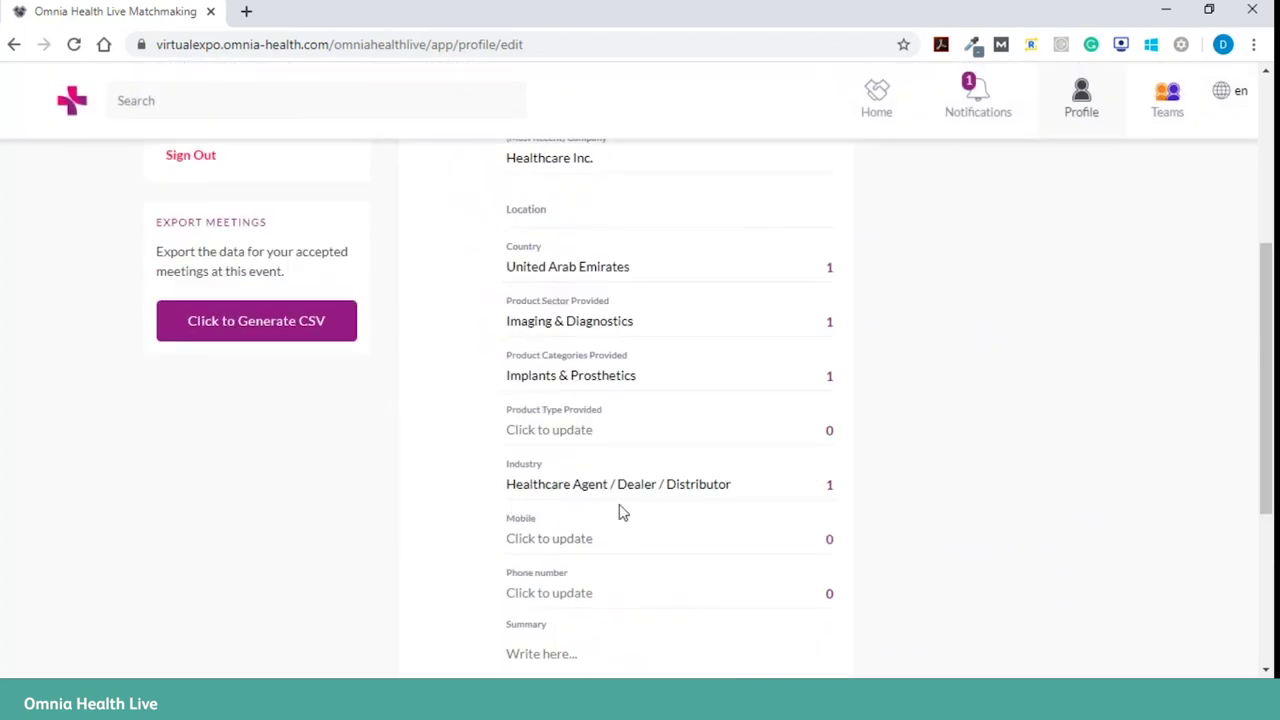
pyautogui.scroll(-2, 620, 509)
pyautogui.click(561, 476)
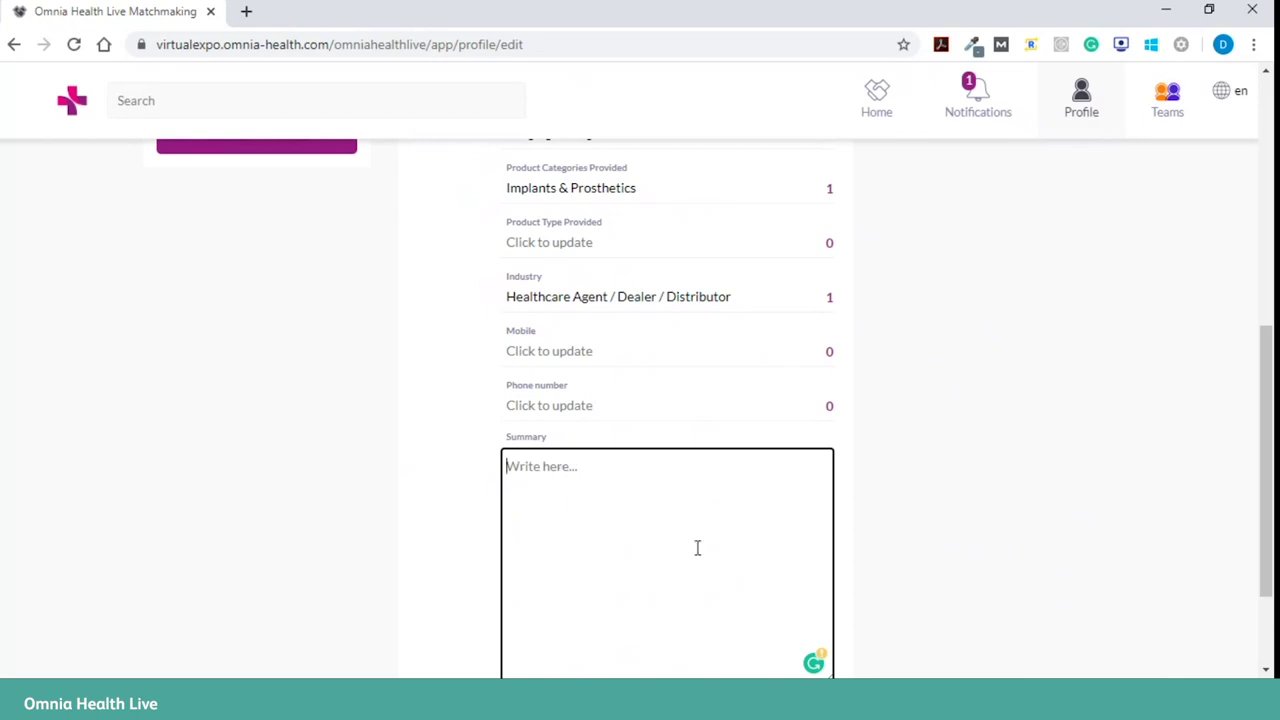
pyautogui.scroll(6, 672, 477)
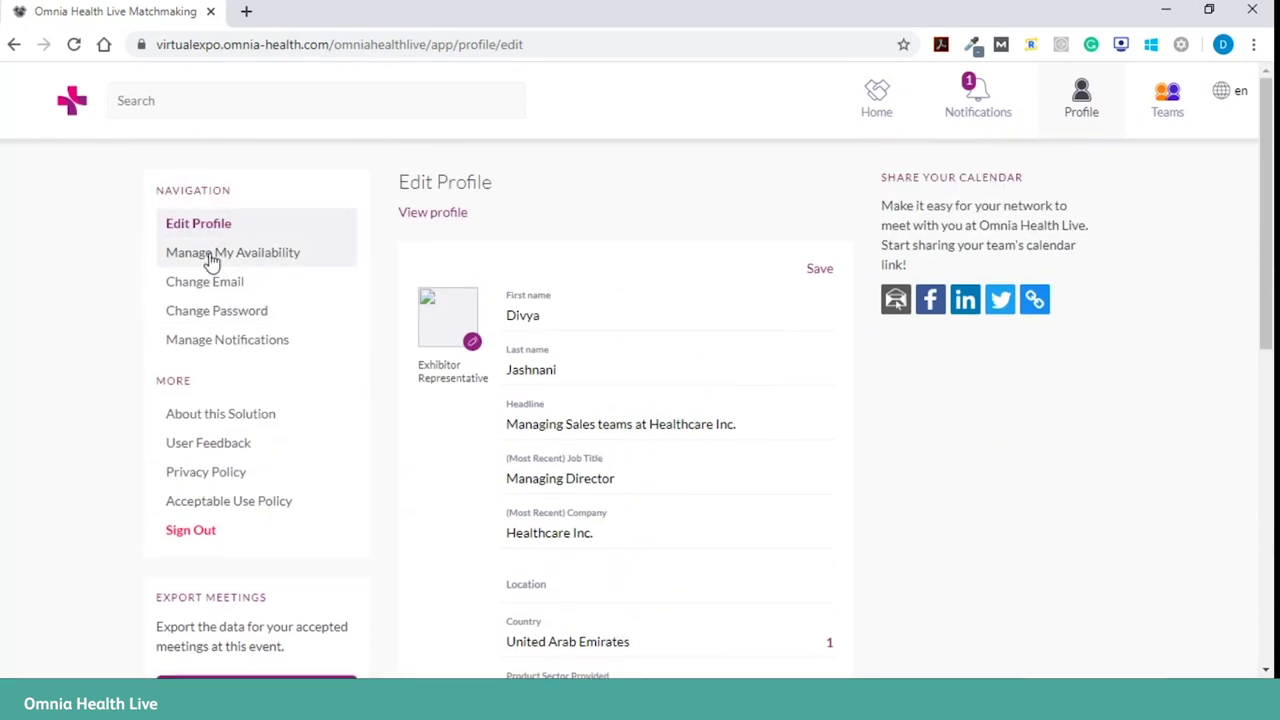
# - Review meeting availability, leaving Monday June 22 available, and save the settings
pyautogui.click(248, 256)
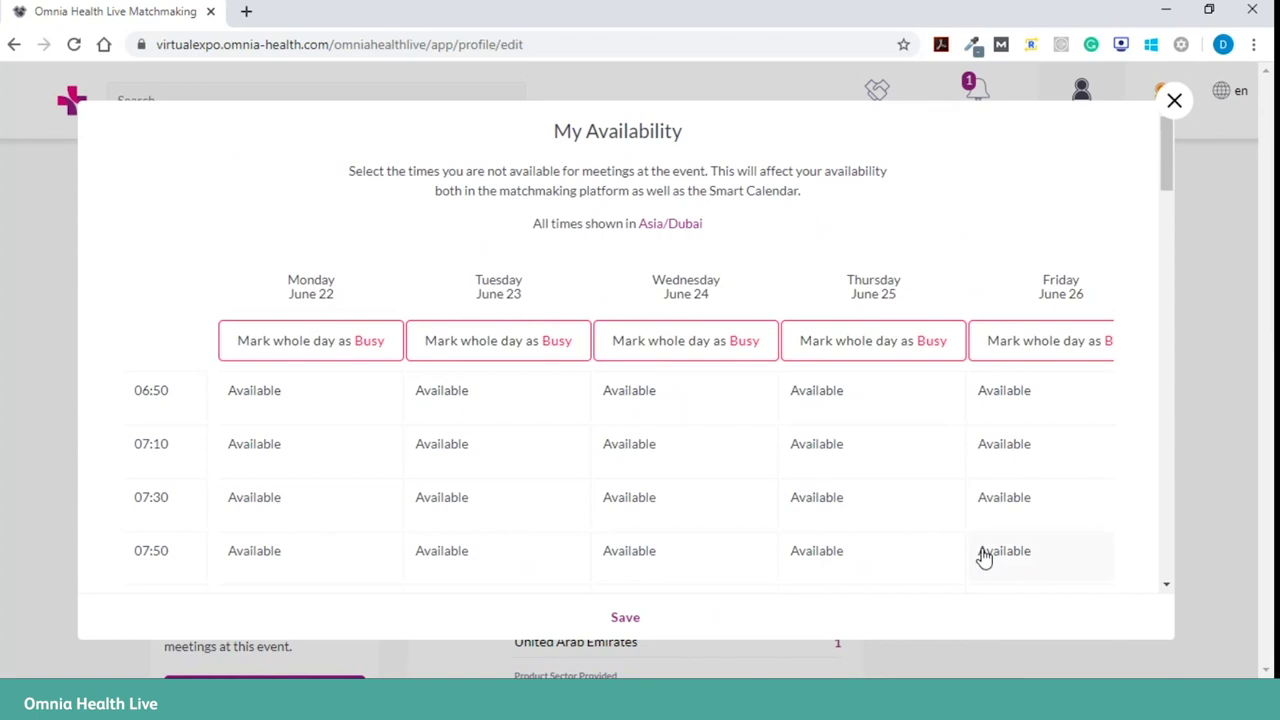
pyautogui.click(324, 341)
pyautogui.click(324, 341)
pyautogui.click(1178, 110)
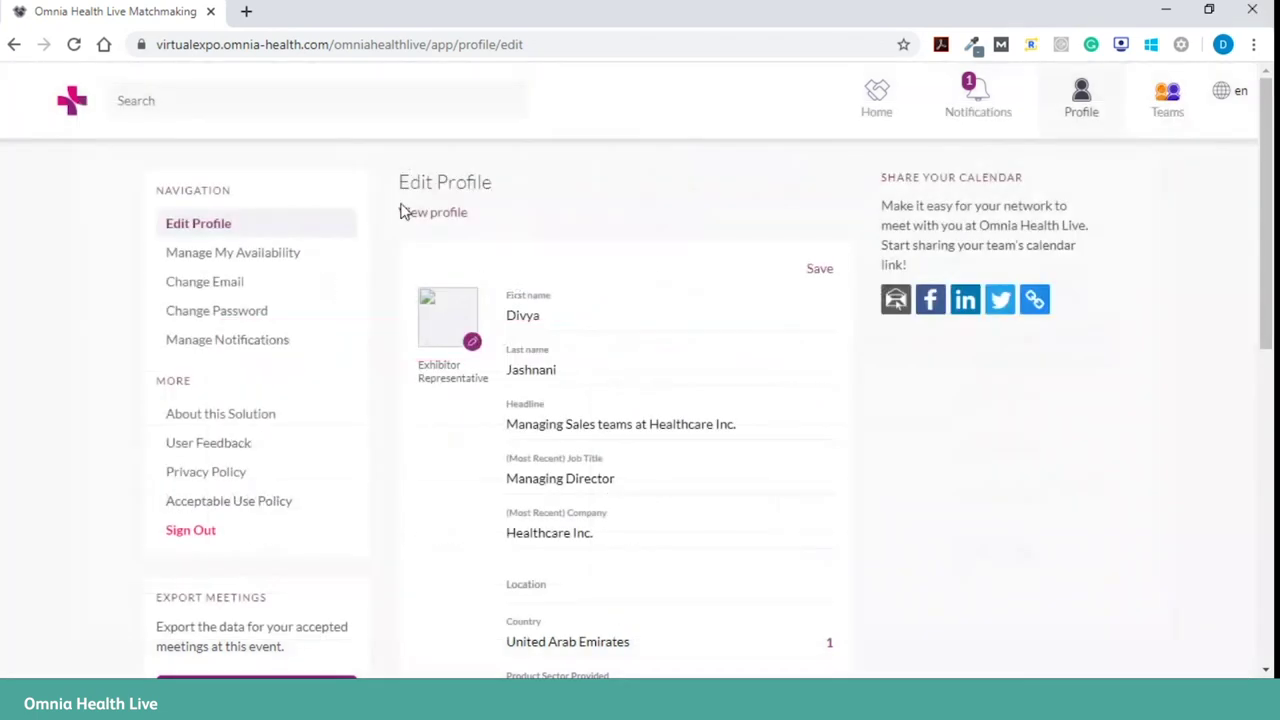
# - Close the Change Email form without changes and go to the Teams dashboard
pyautogui.click(224, 286)
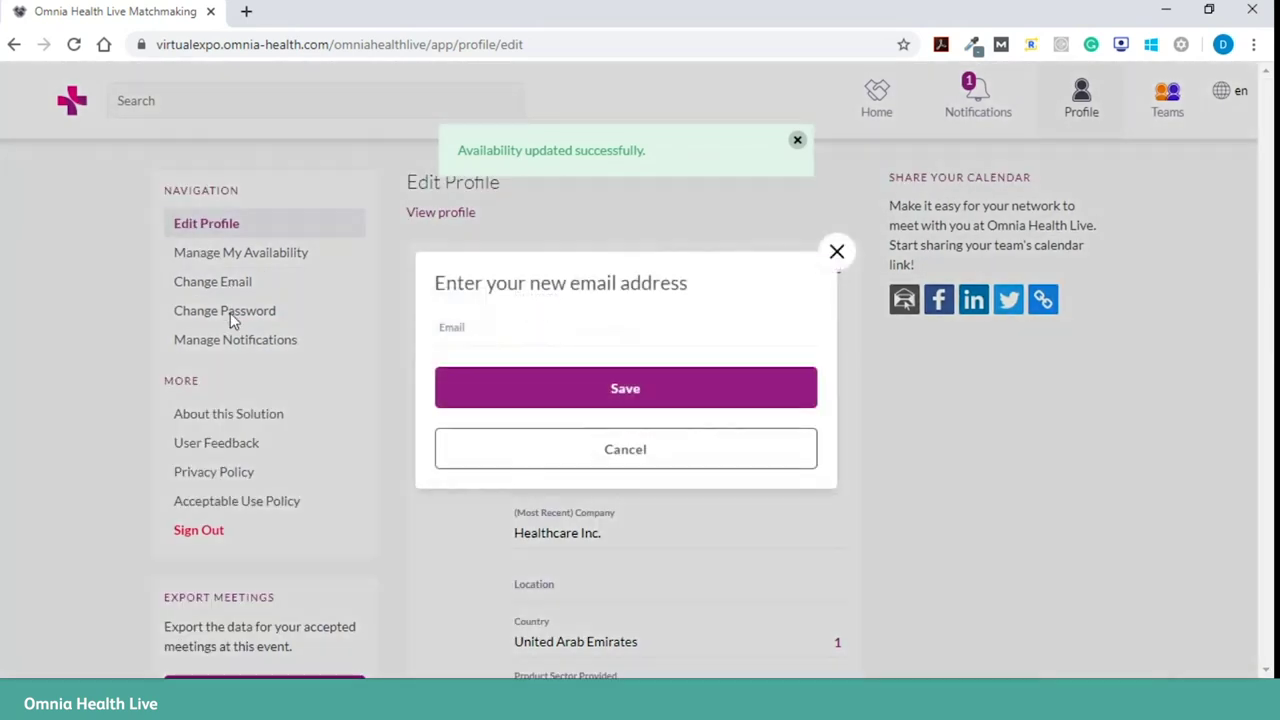
pyautogui.click(836, 252)
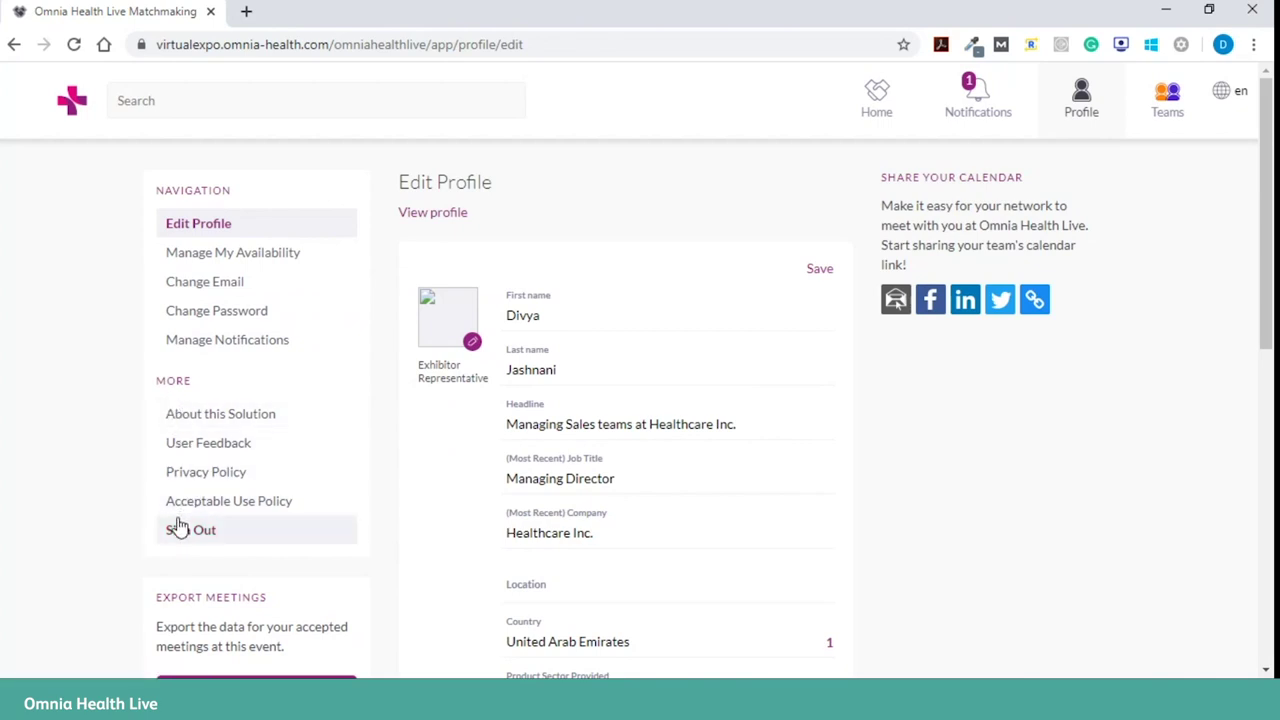
pyautogui.click(1168, 113)
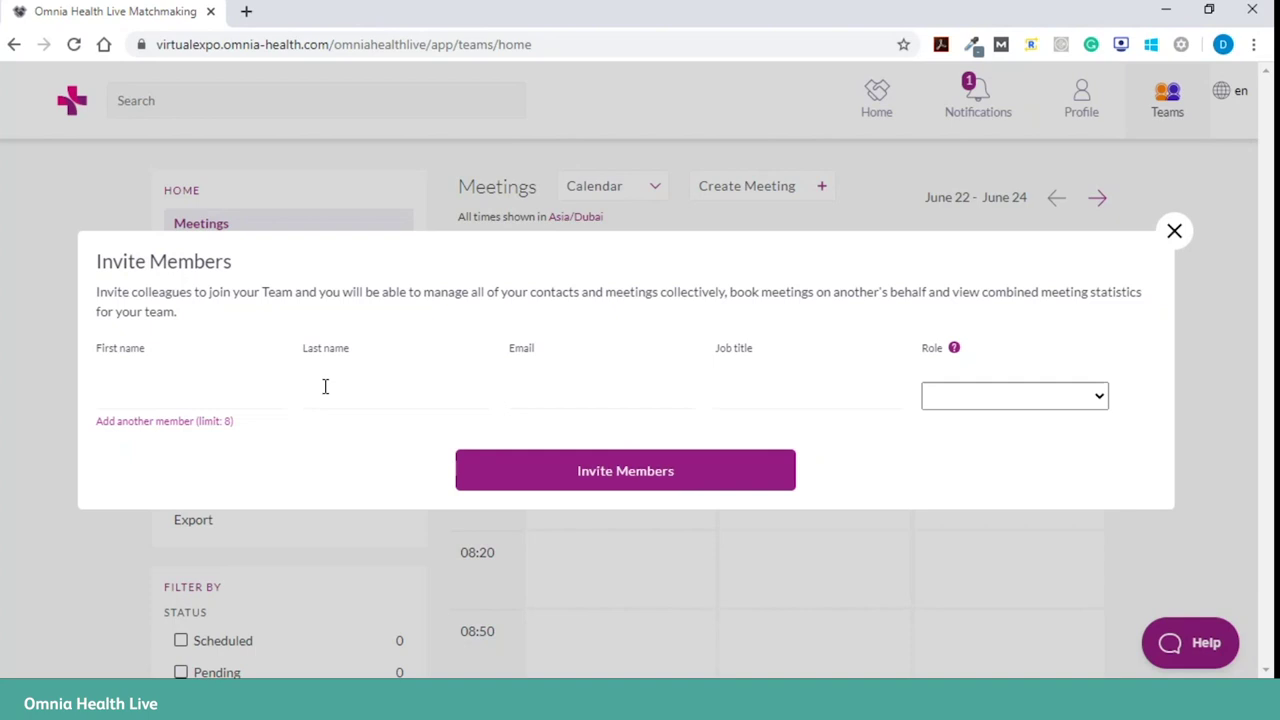
pyautogui.click(173, 391)
pyautogui.click(349, 397)
pyautogui.click(563, 394)
pyautogui.click(750, 395)
pyautogui.click(1010, 398)
pyautogui.click(1012, 399)
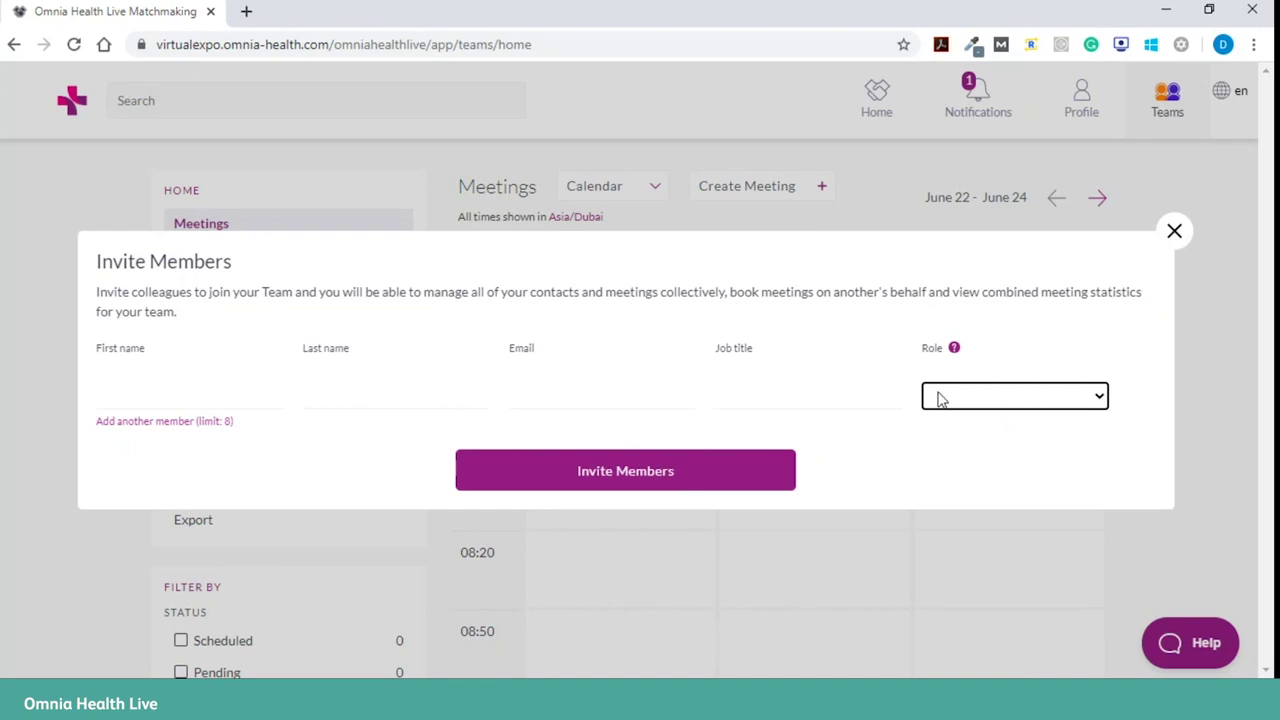
pyautogui.click(1174, 233)
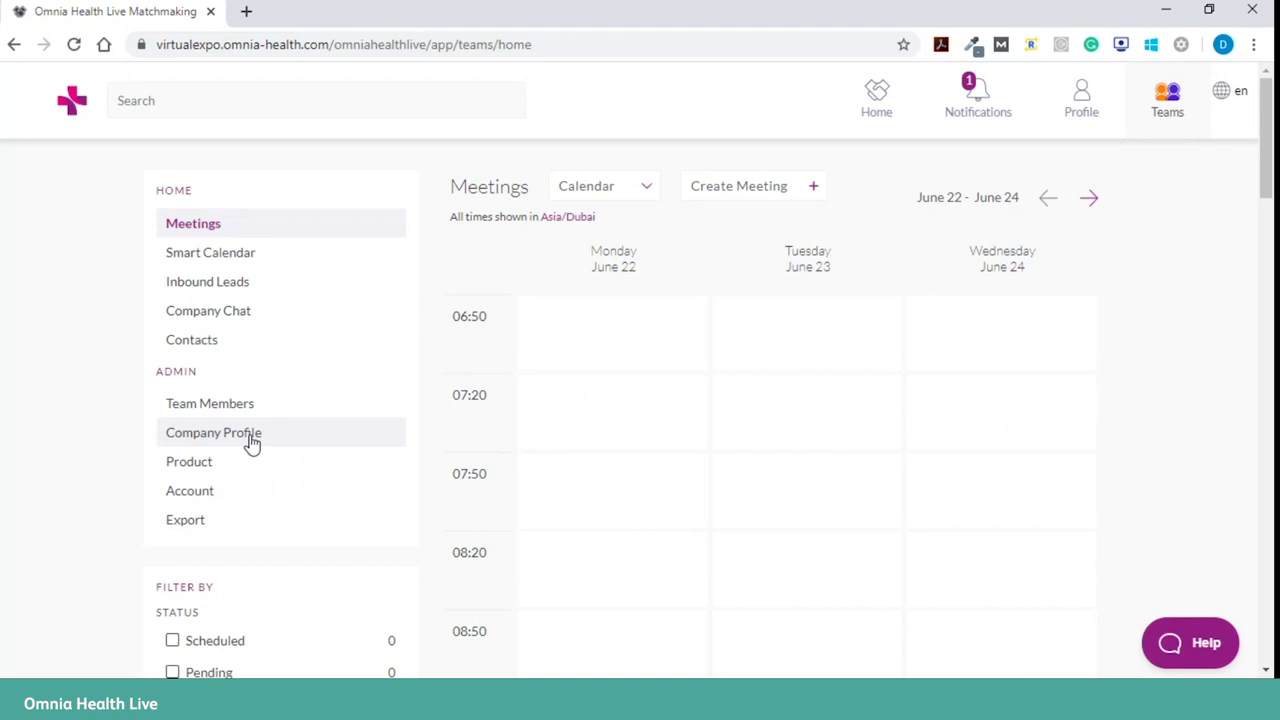
# - Replace the 'Managing Director' headline with '30+ years of distributing healthcare disposables in South America'
pyautogui.click(252, 444)
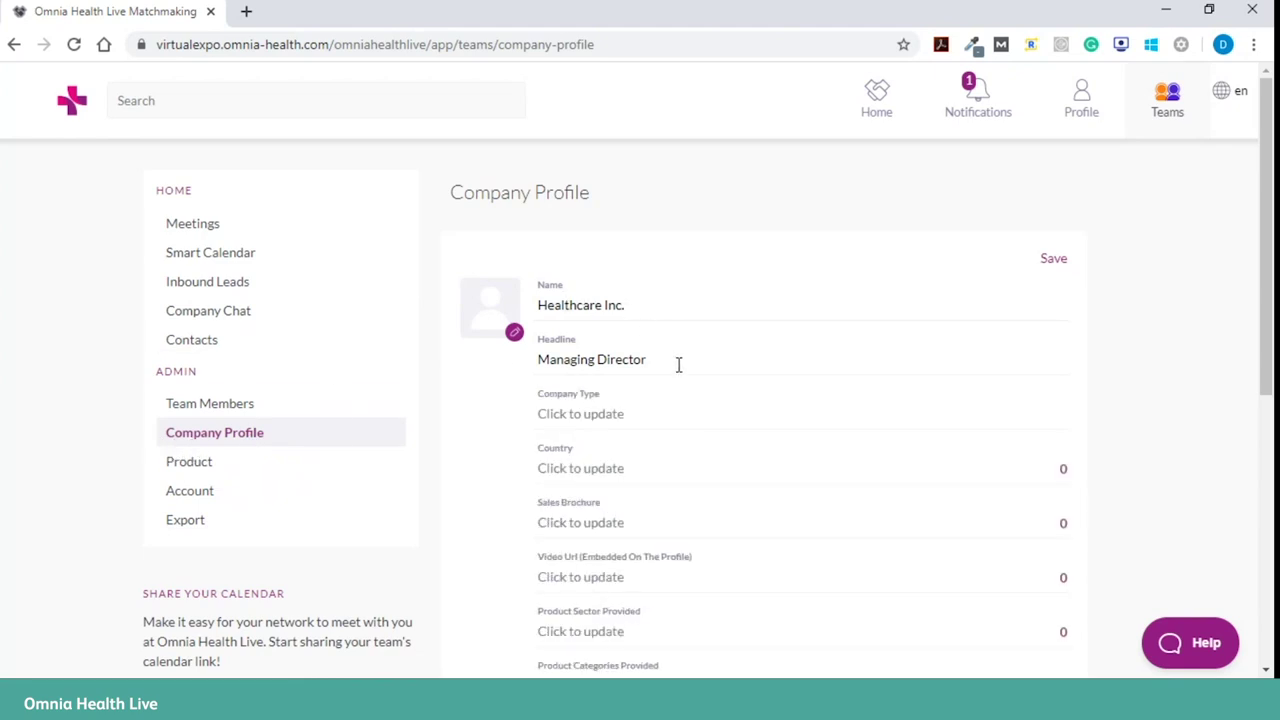
pyautogui.moveTo(678, 365); pyautogui.dragTo(520, 363)
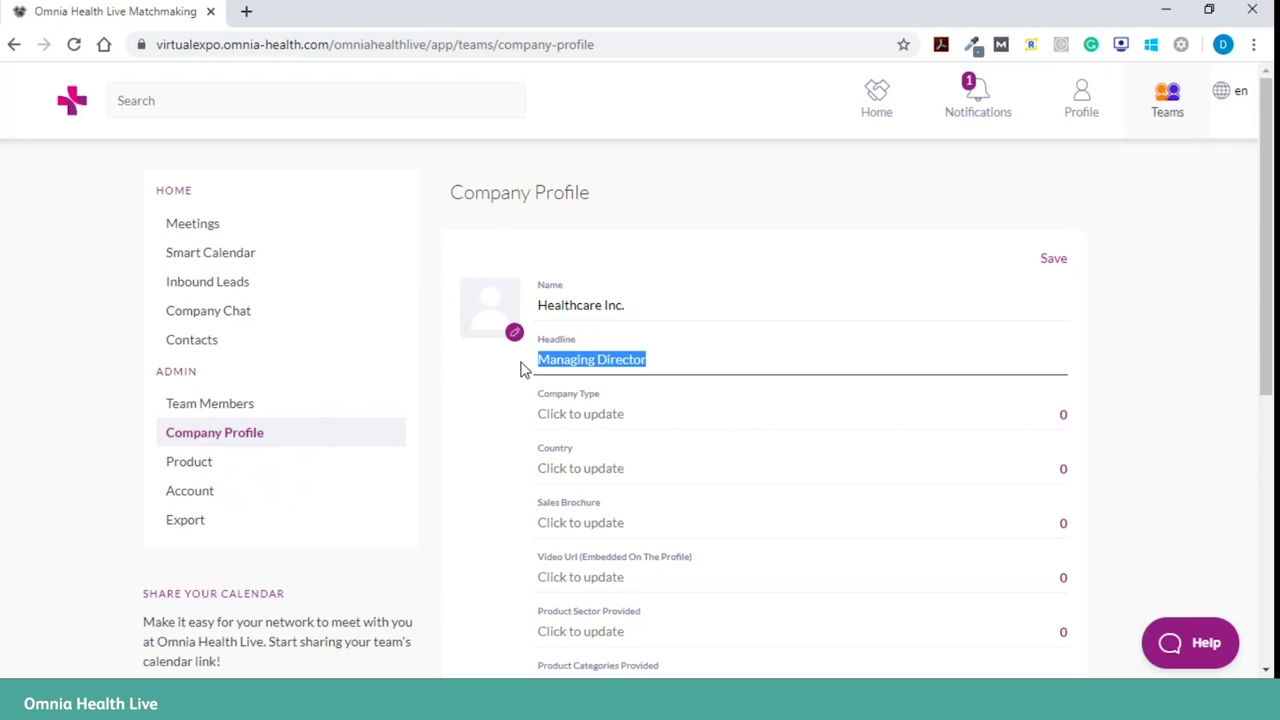
pyautogui.write('30+ ye')
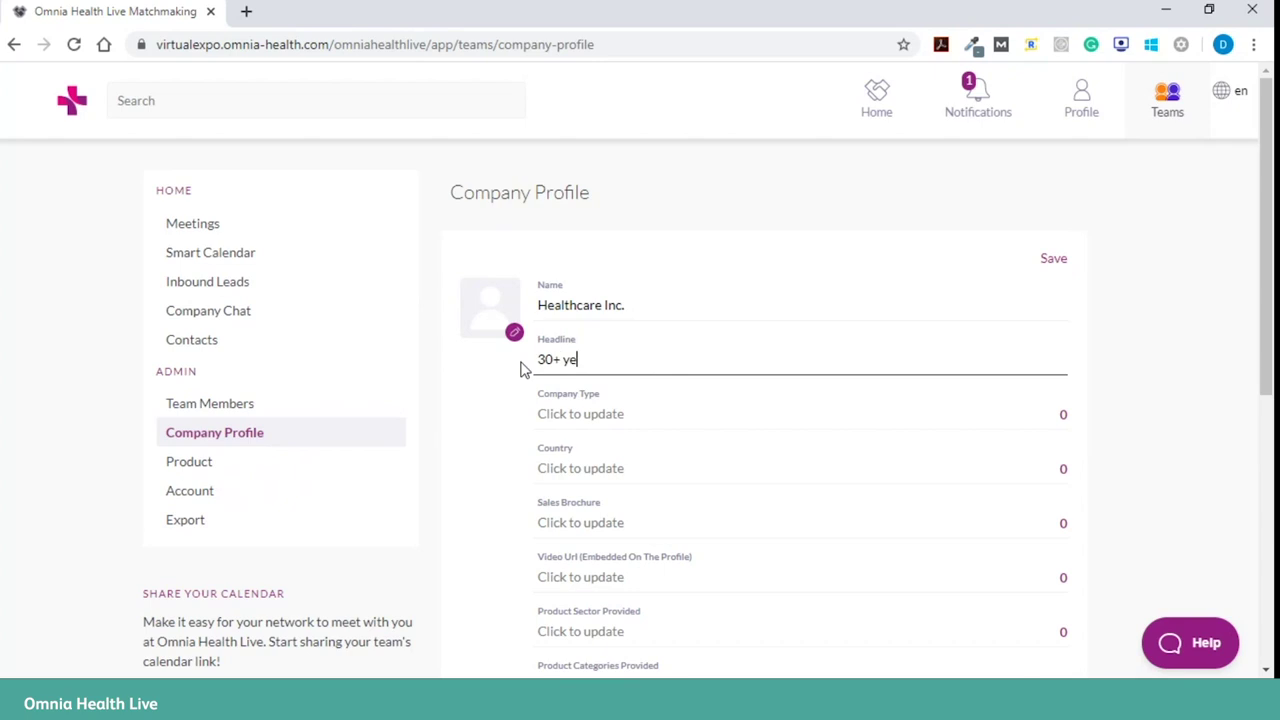
pyautogui.write('ars of distributing healthcar')
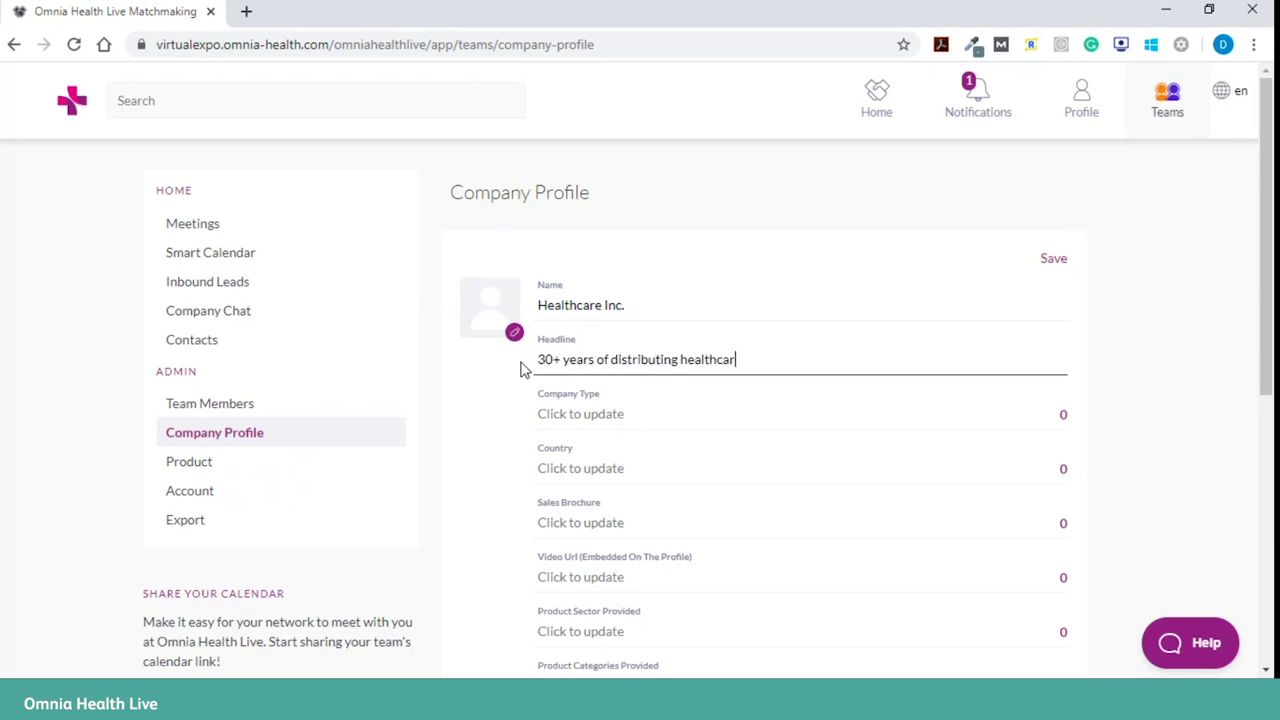
pyautogui.write('e disposables in South Amer')
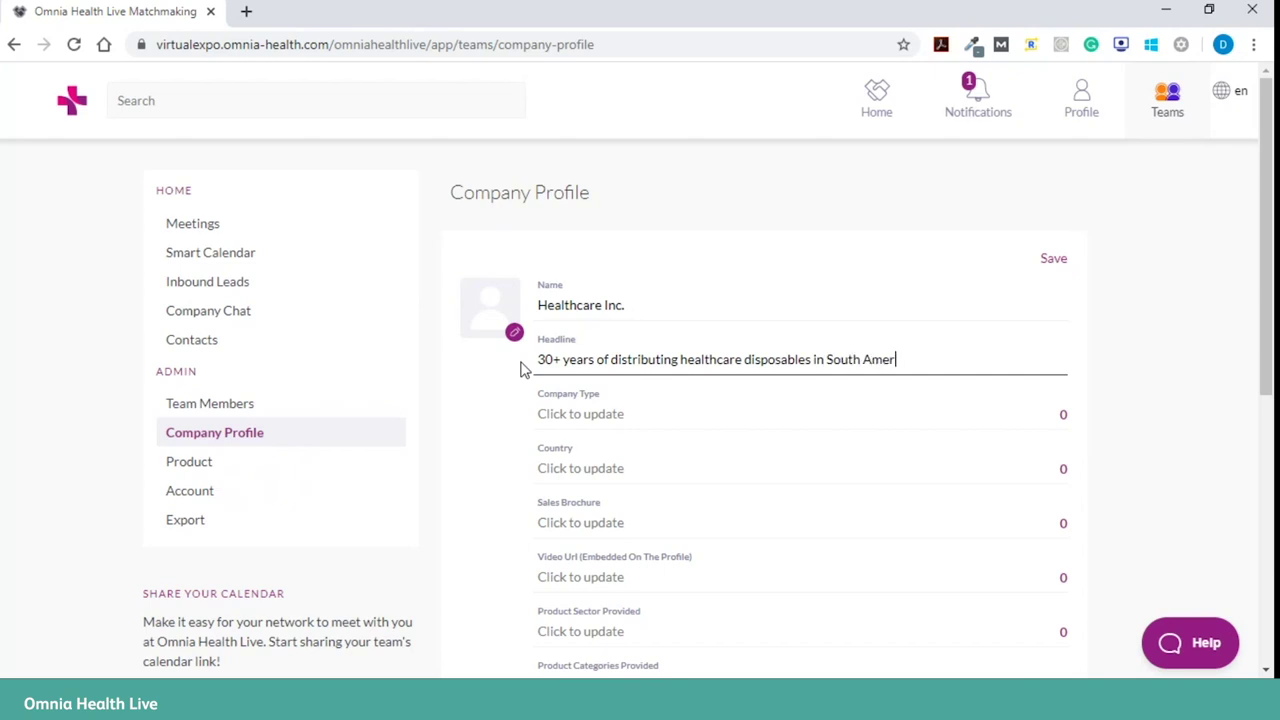
pyautogui.write('ica')
# - Open the company picture upload area, cancelling the file browser without choosing an image
pyautogui.click(514, 332)
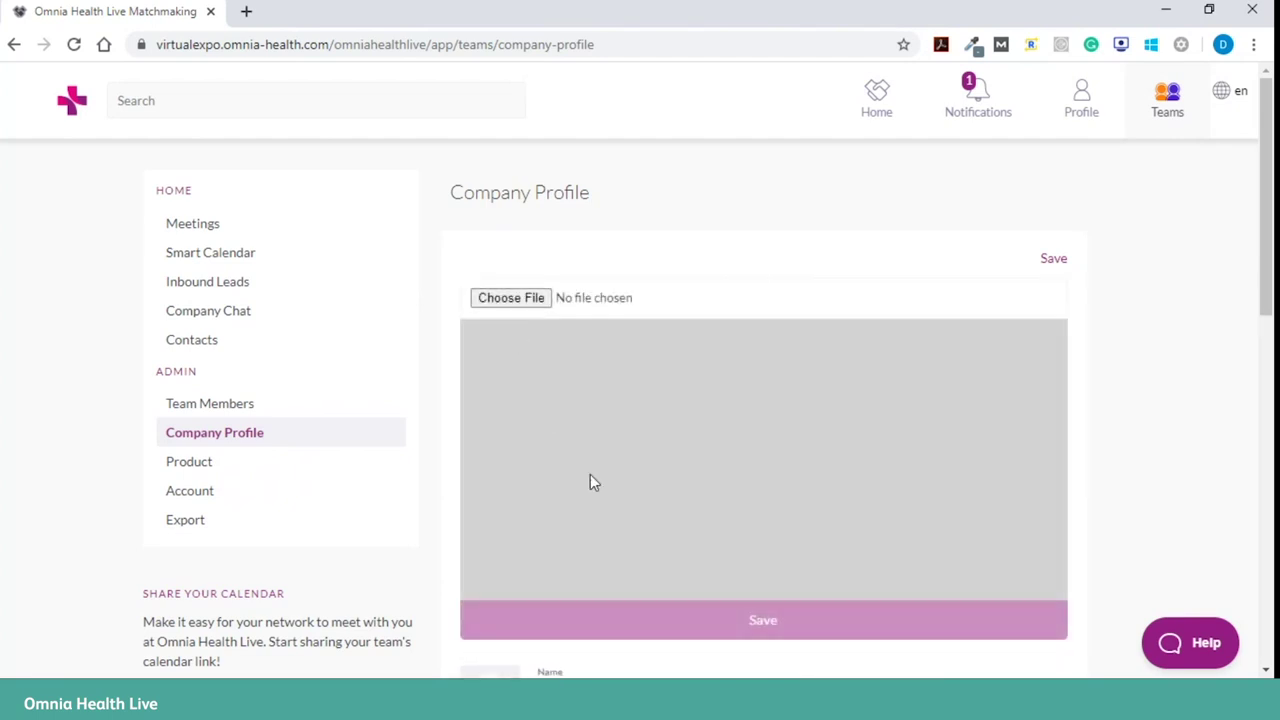
pyautogui.click(517, 300)
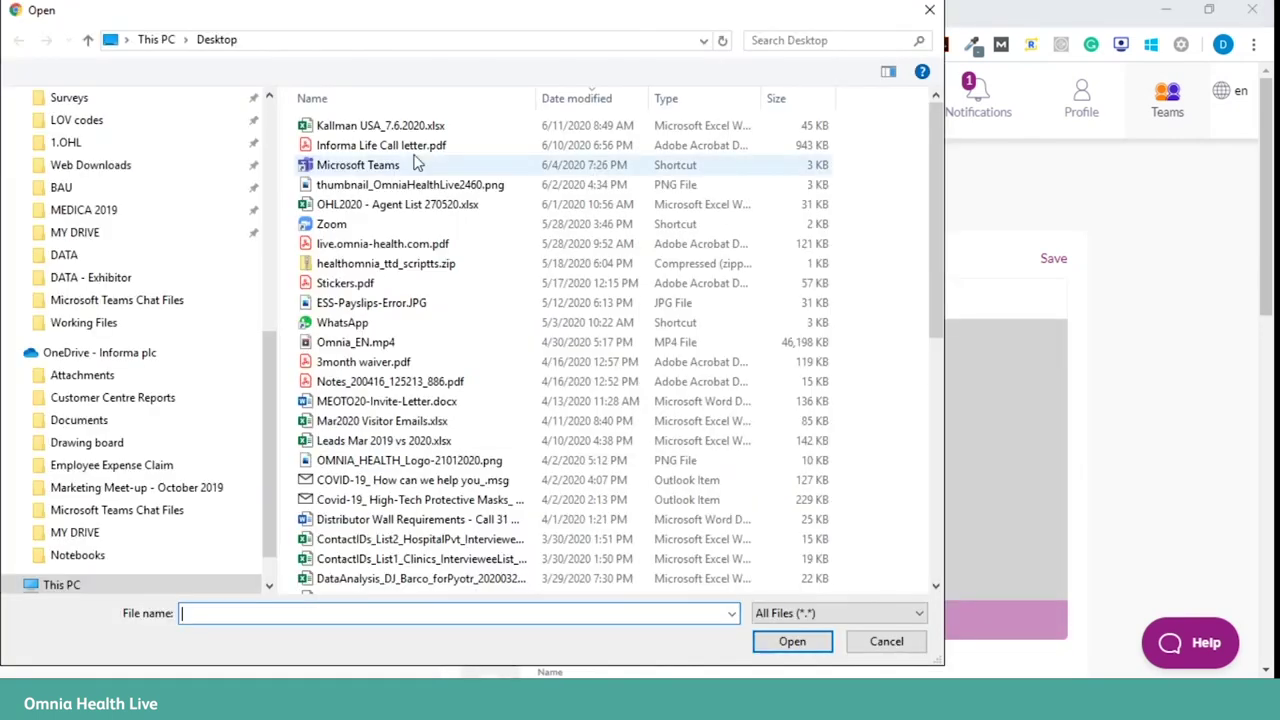
pyautogui.click(884, 639)
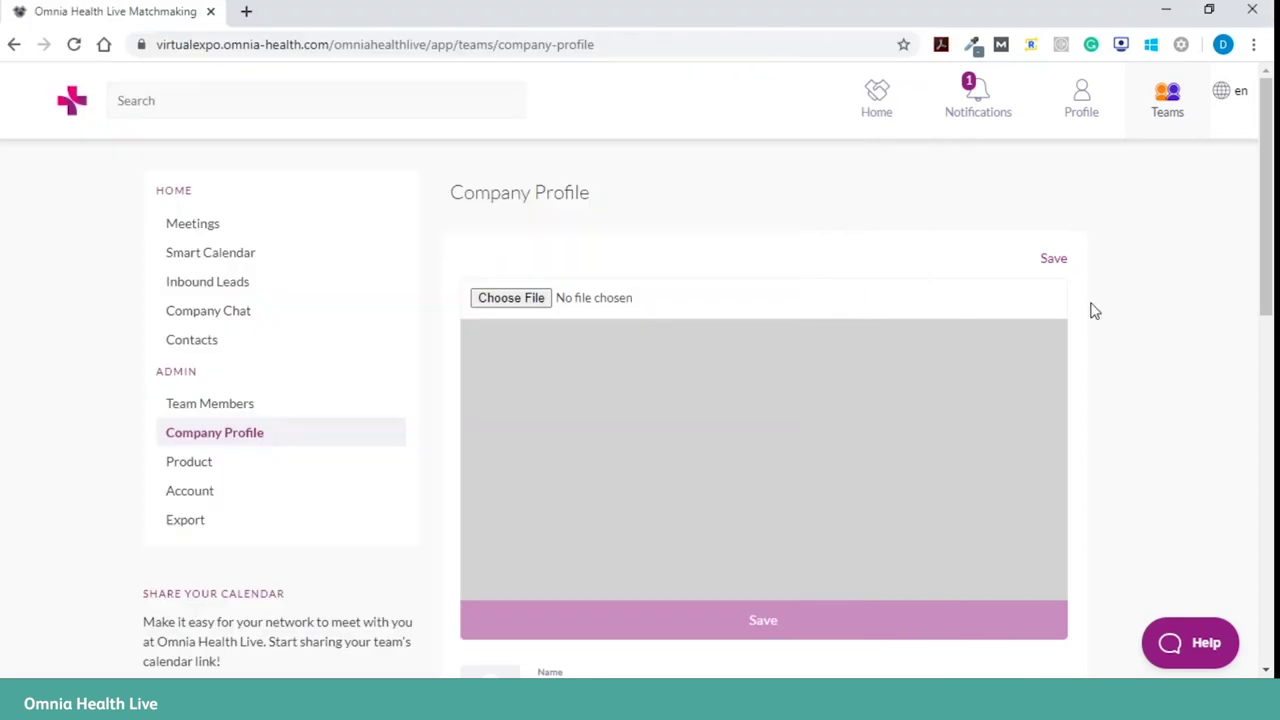
pyautogui.scroll(-3, 792, 300)
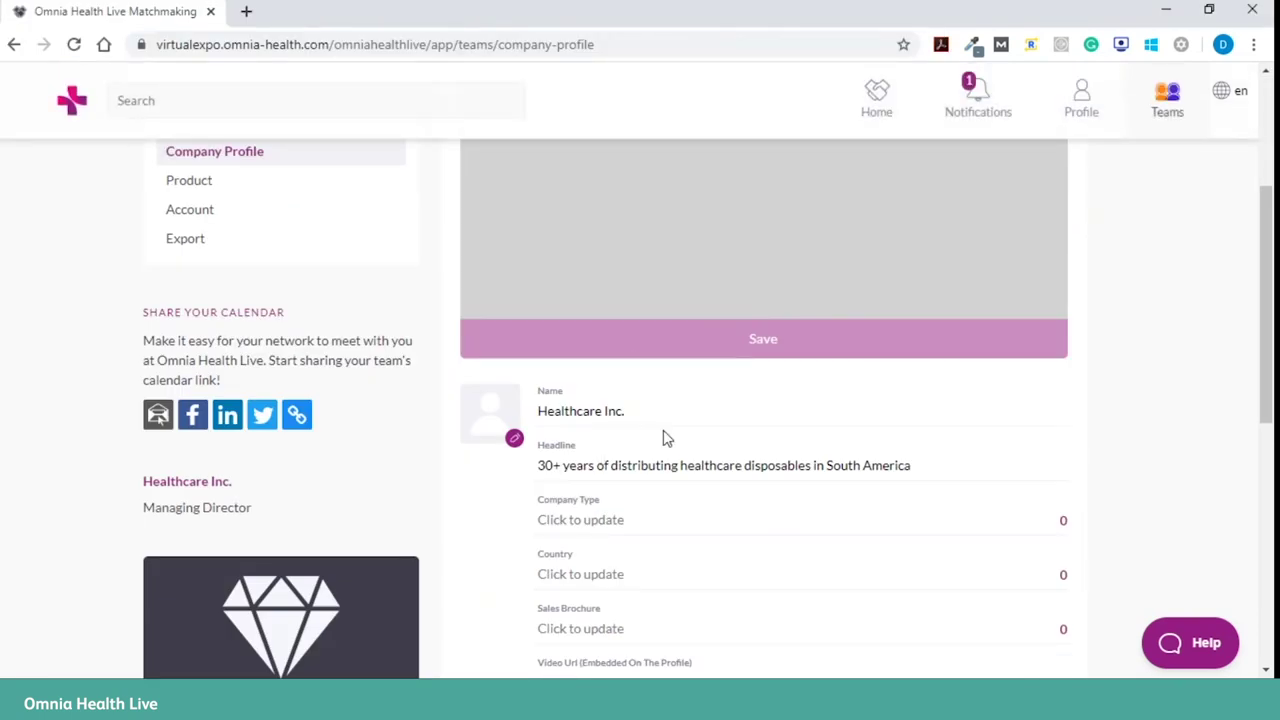
# - Set the company type to Healthcare Agent / Dealer / Distributor
pyautogui.scroll(-2, 855, 312)
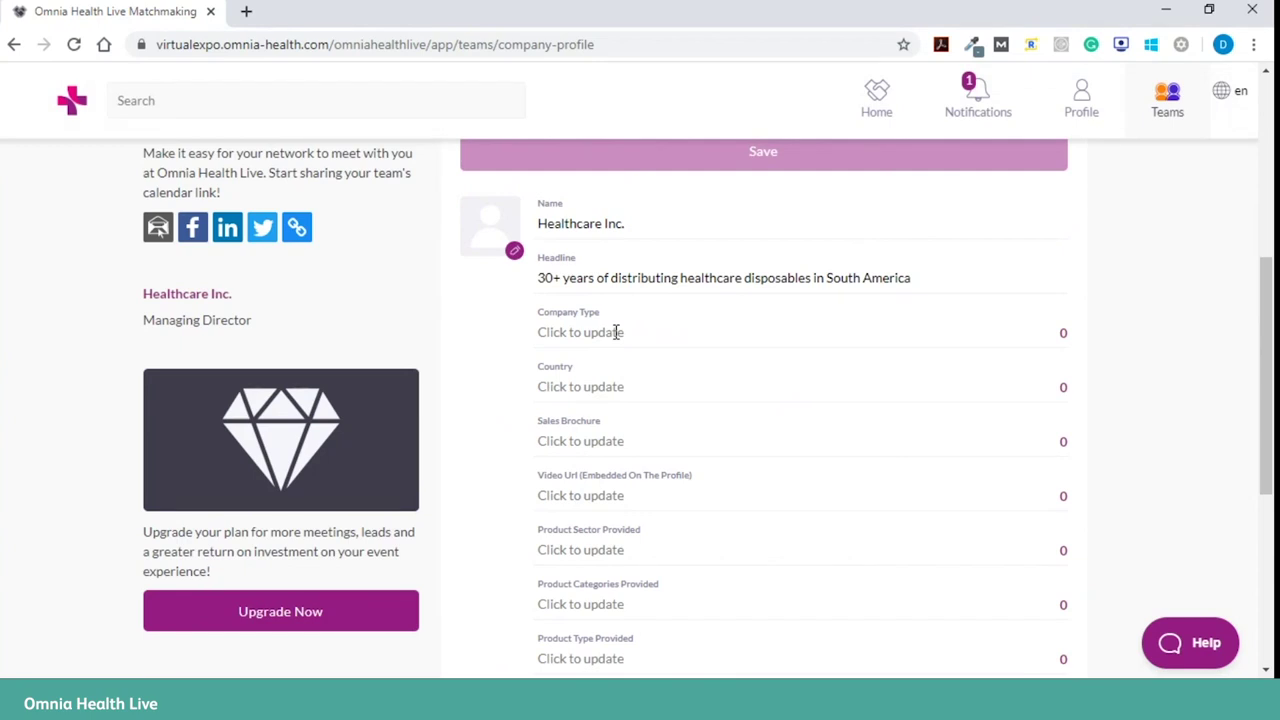
pyautogui.click(602, 332)
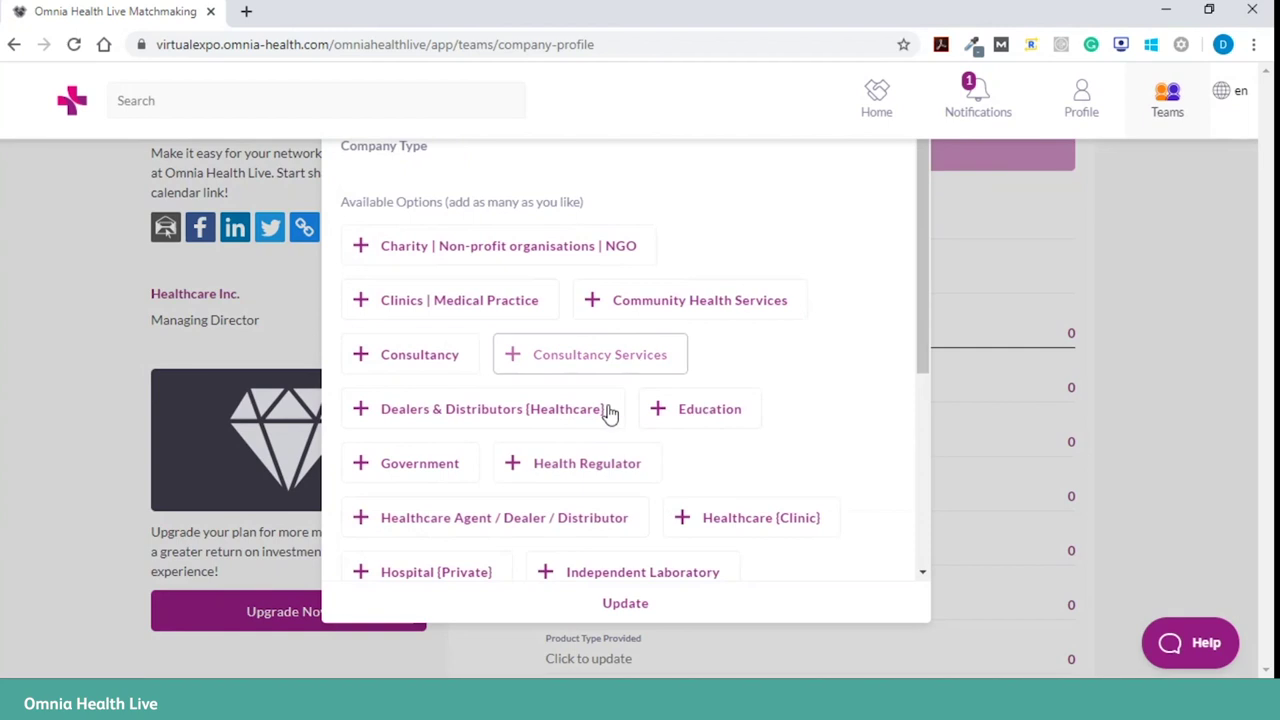
pyautogui.scroll(-3, 615, 420)
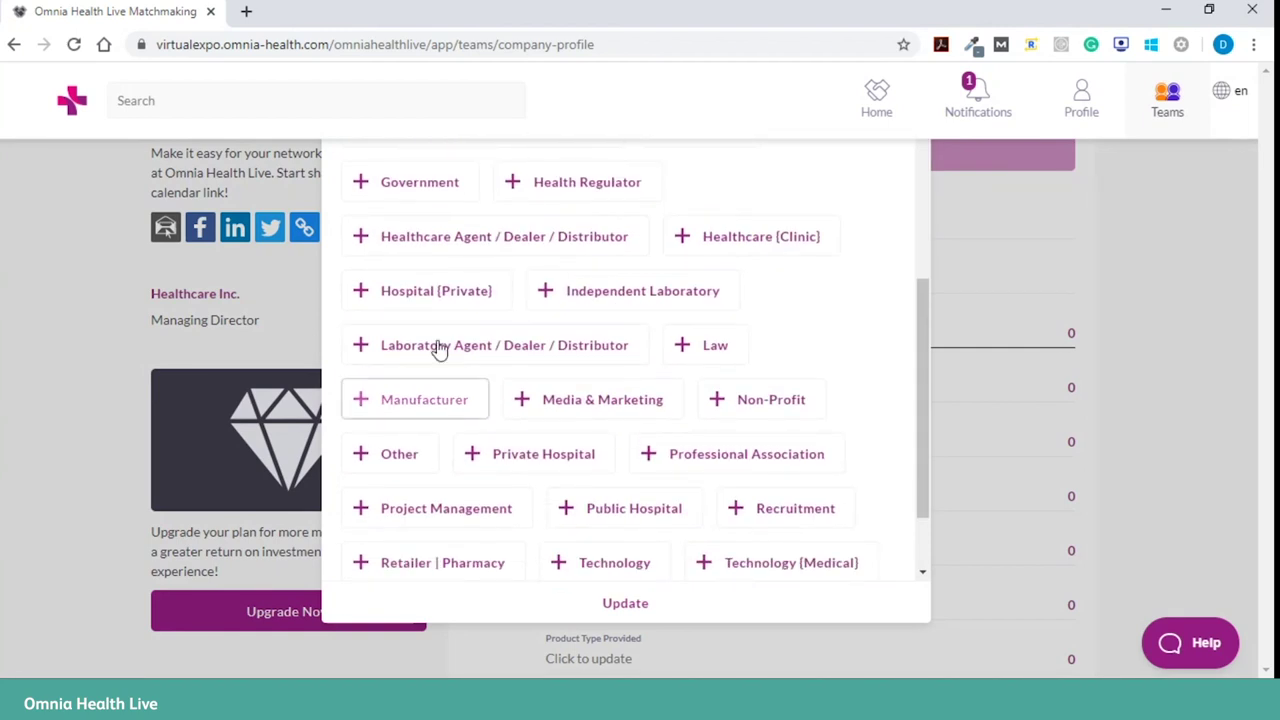
pyautogui.click(486, 244)
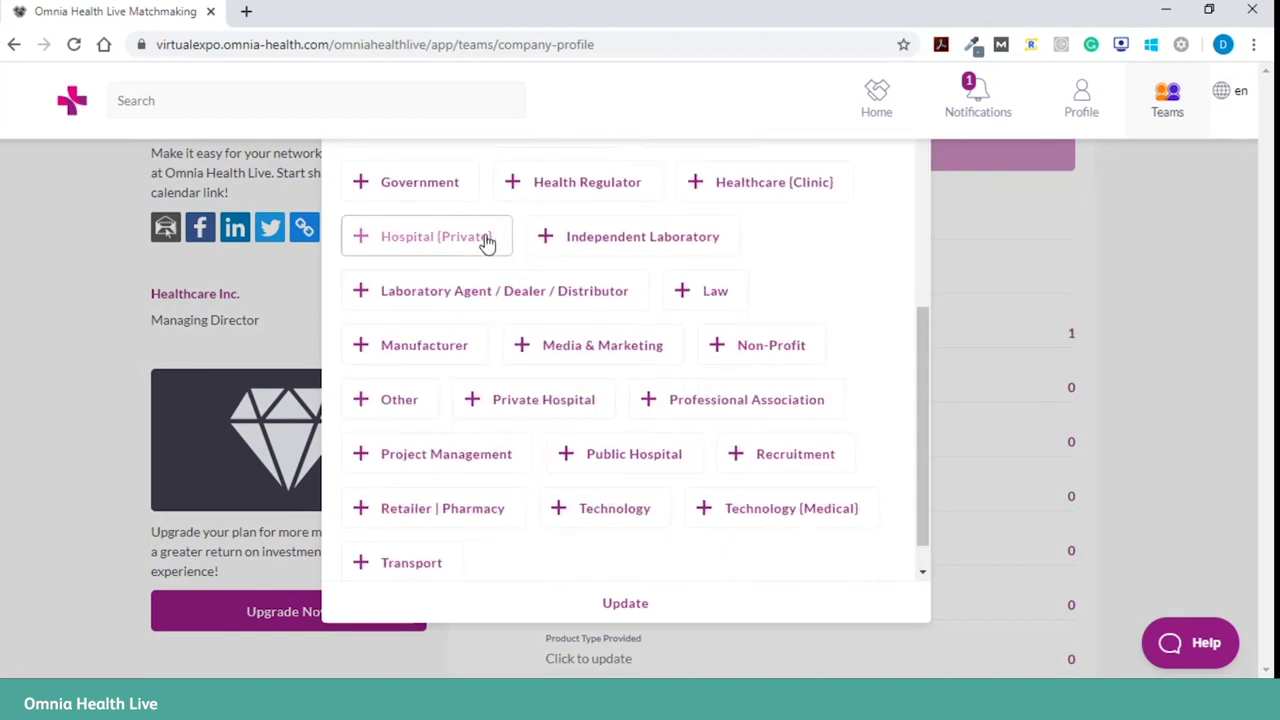
pyautogui.click(625, 604)
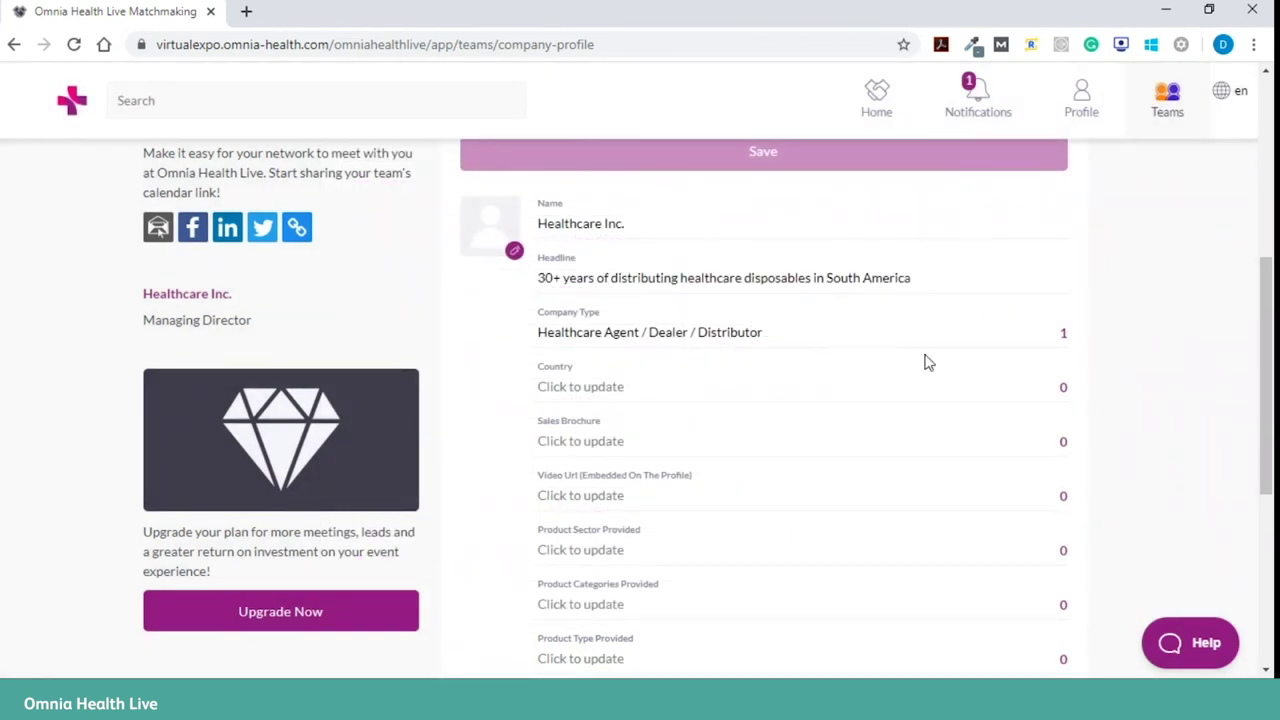
# - Add United Arab Emirates as the company country
pyautogui.click(576, 390)
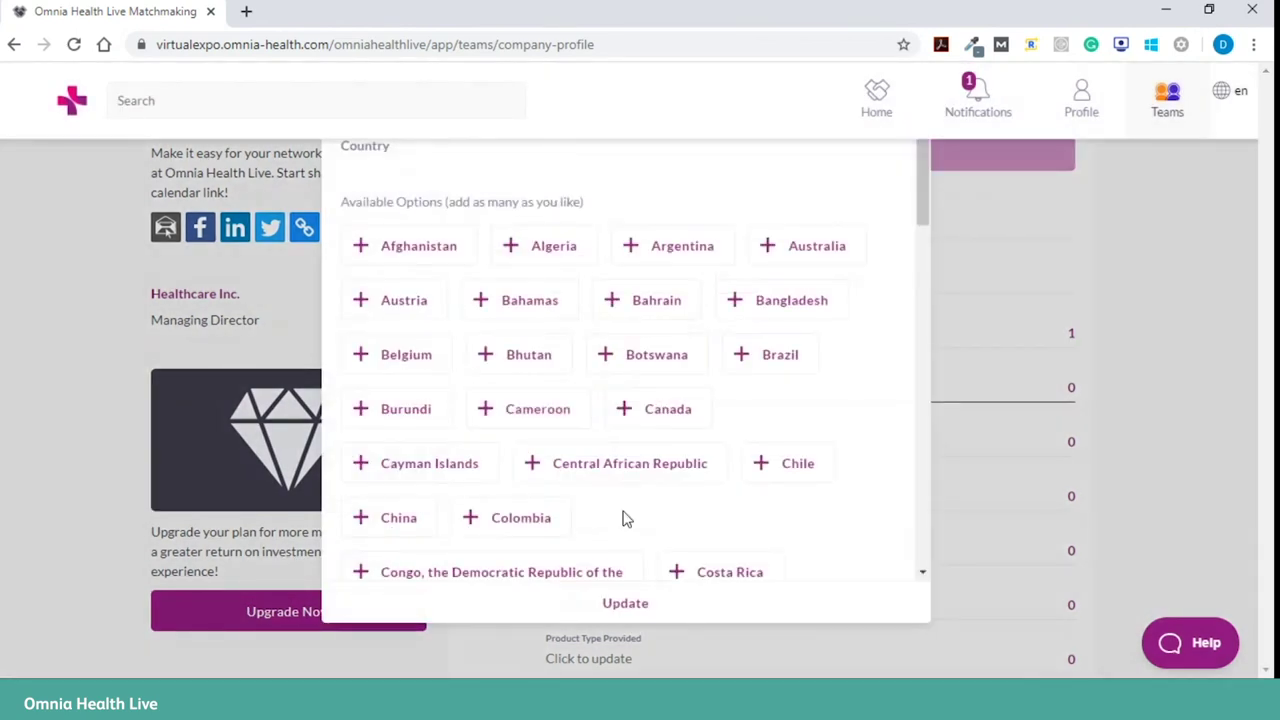
pyautogui.scroll(-6, 623, 517)
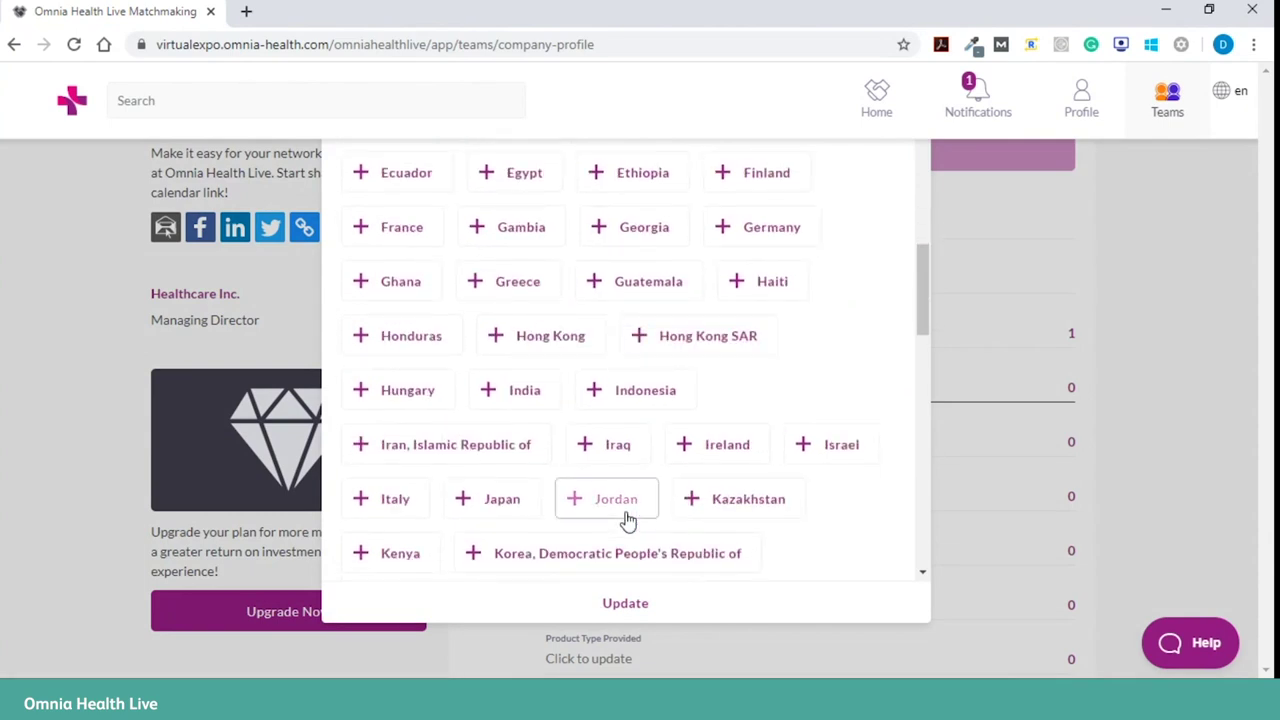
pyautogui.scroll(-5, 630, 535)
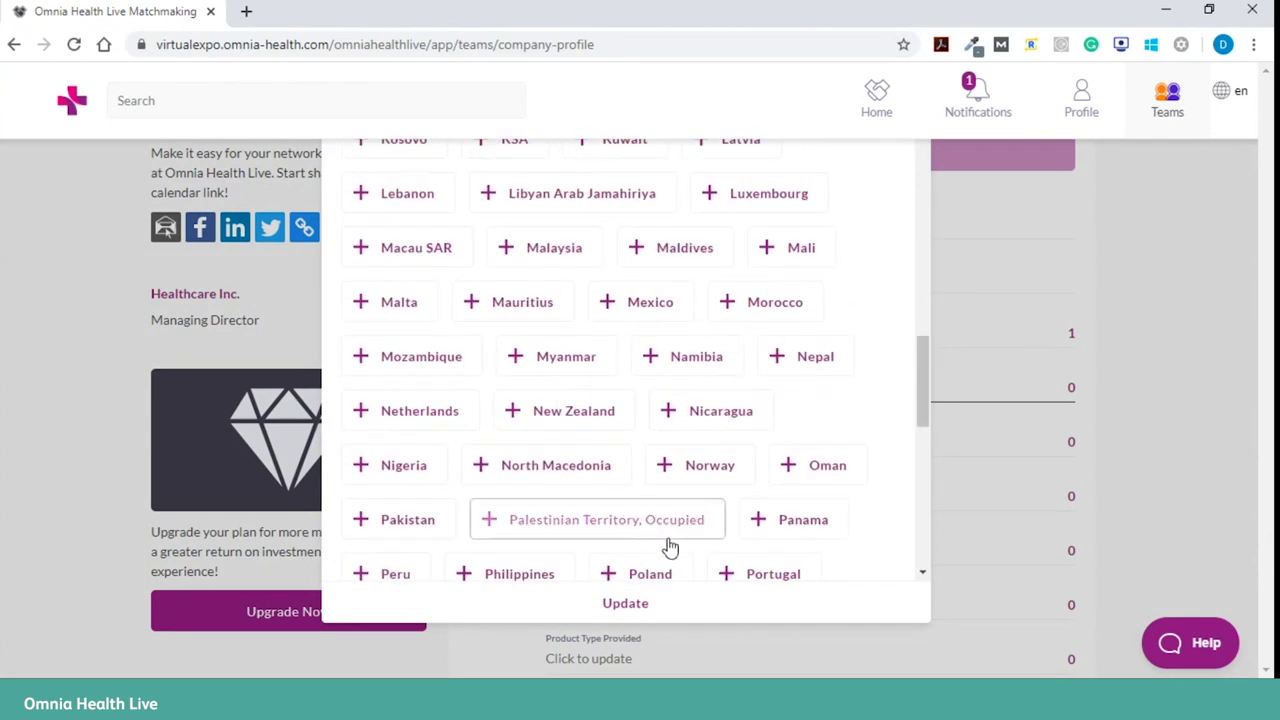
pyautogui.scroll(-1, 700, 545)
pyautogui.scroll(-6, 730, 550)
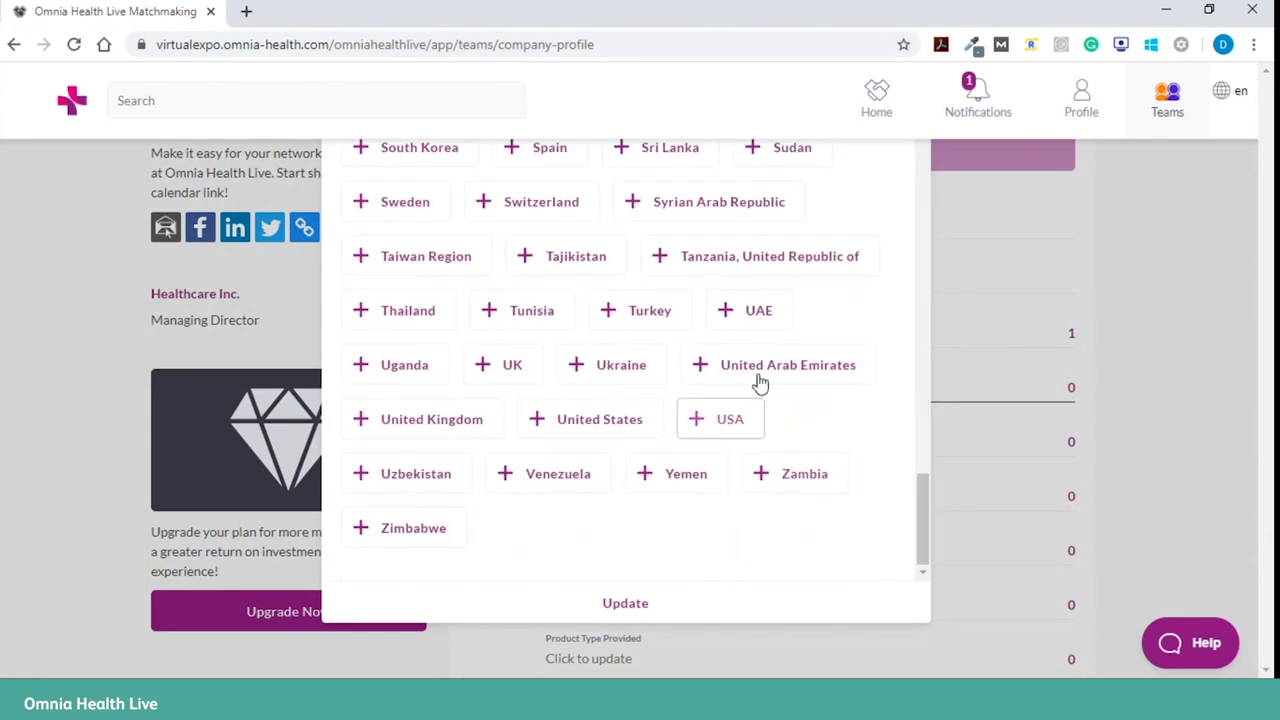
pyautogui.click(758, 376)
pyautogui.click(643, 603)
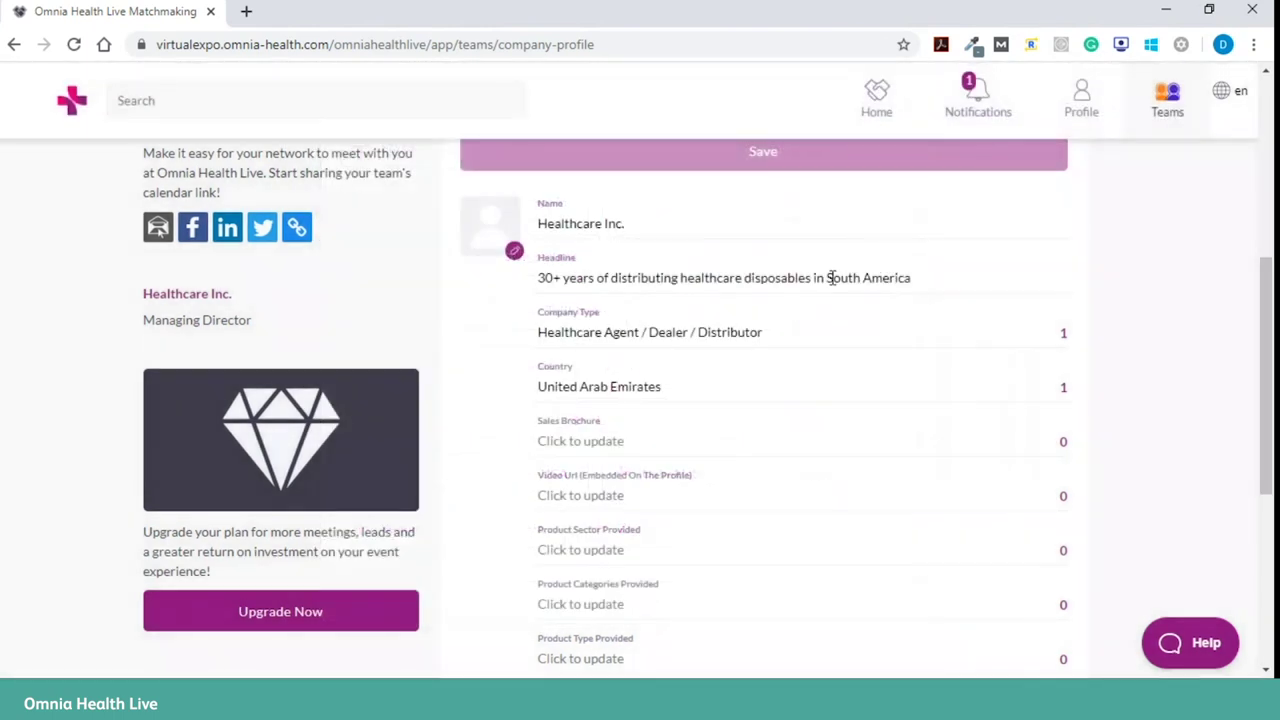
# - Change the headline region from 'South America' to 'Middle East', then open the Sales Brochure entry
pyautogui.moveTo(826, 278); pyautogui.dragTo(943, 274)
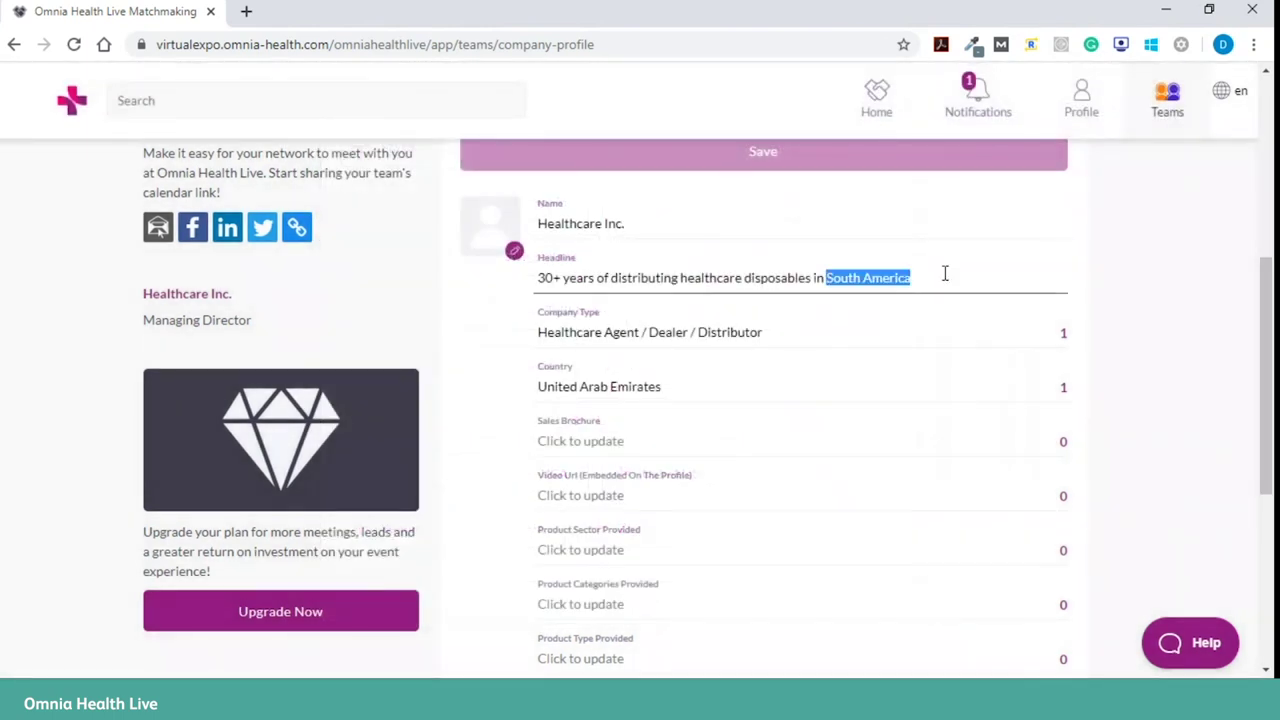
pyautogui.write('Middel East')
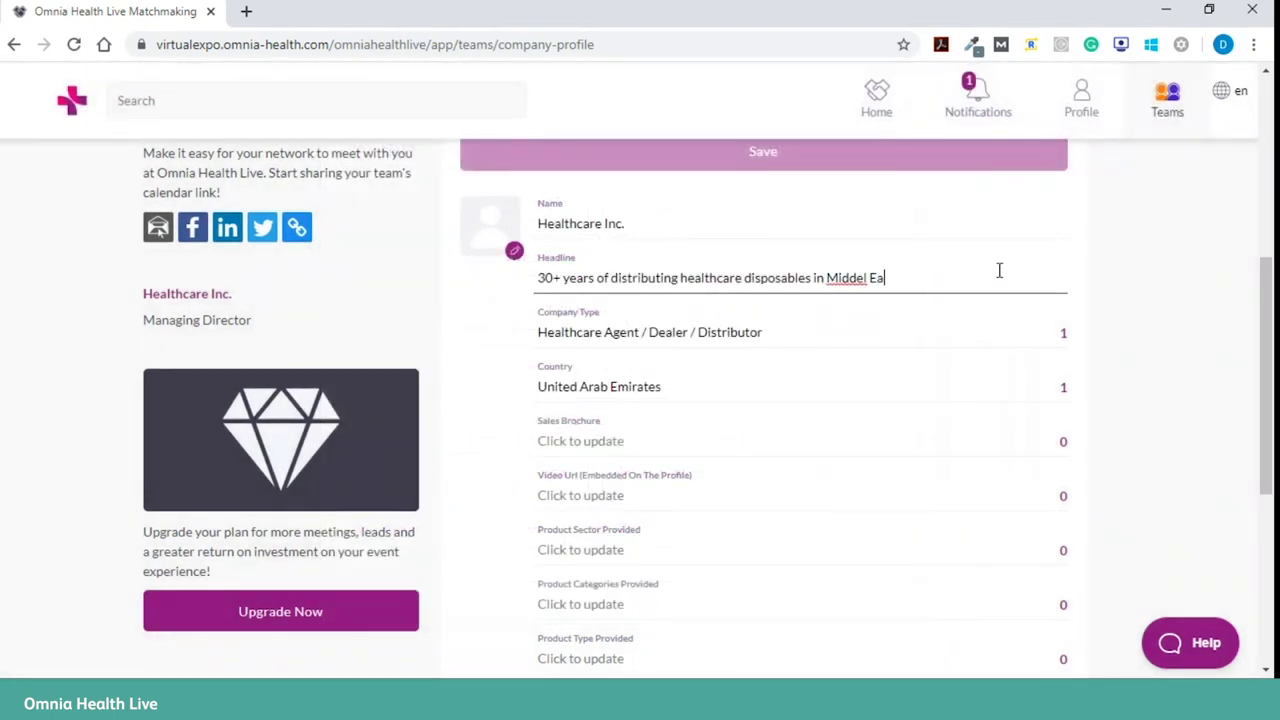
pyautogui.press('BackSpace')
pyautogui.press('BackSpace')
pyautogui.press('BackSpace')
pyautogui.write('e East')
pyautogui.click(629, 440)
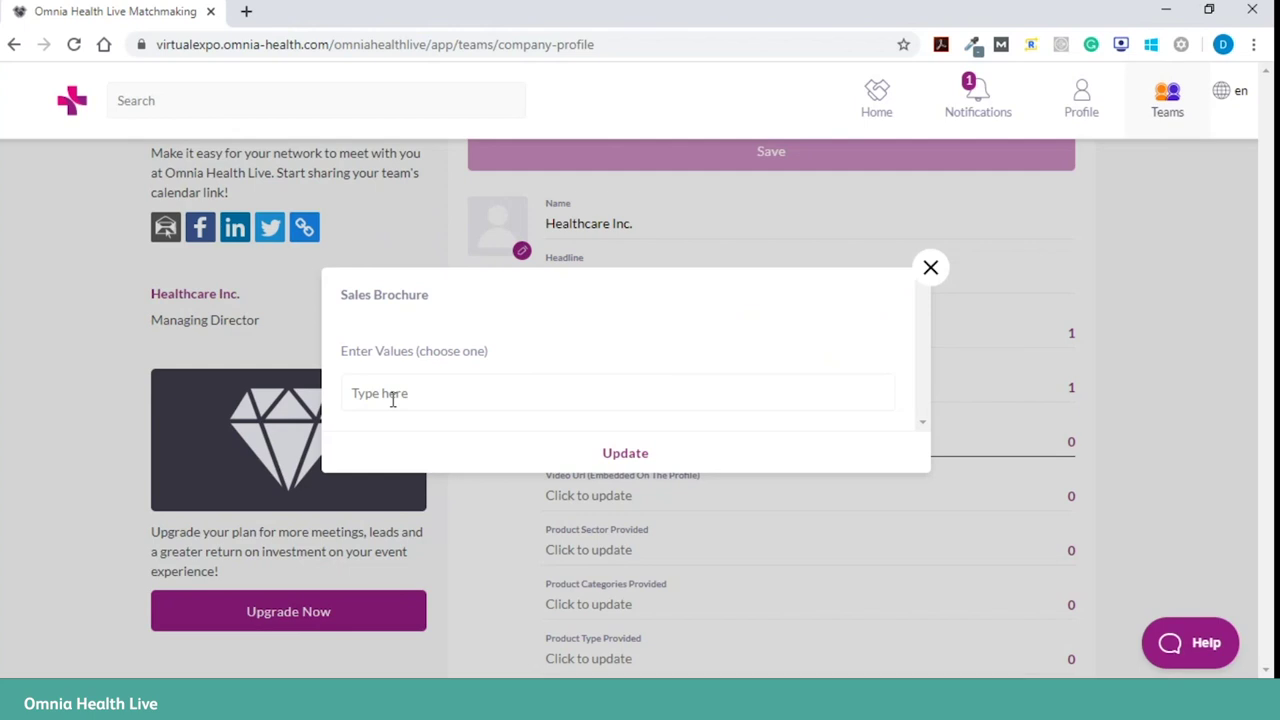
pyautogui.click(417, 381)
pyautogui.write('Managing Director')
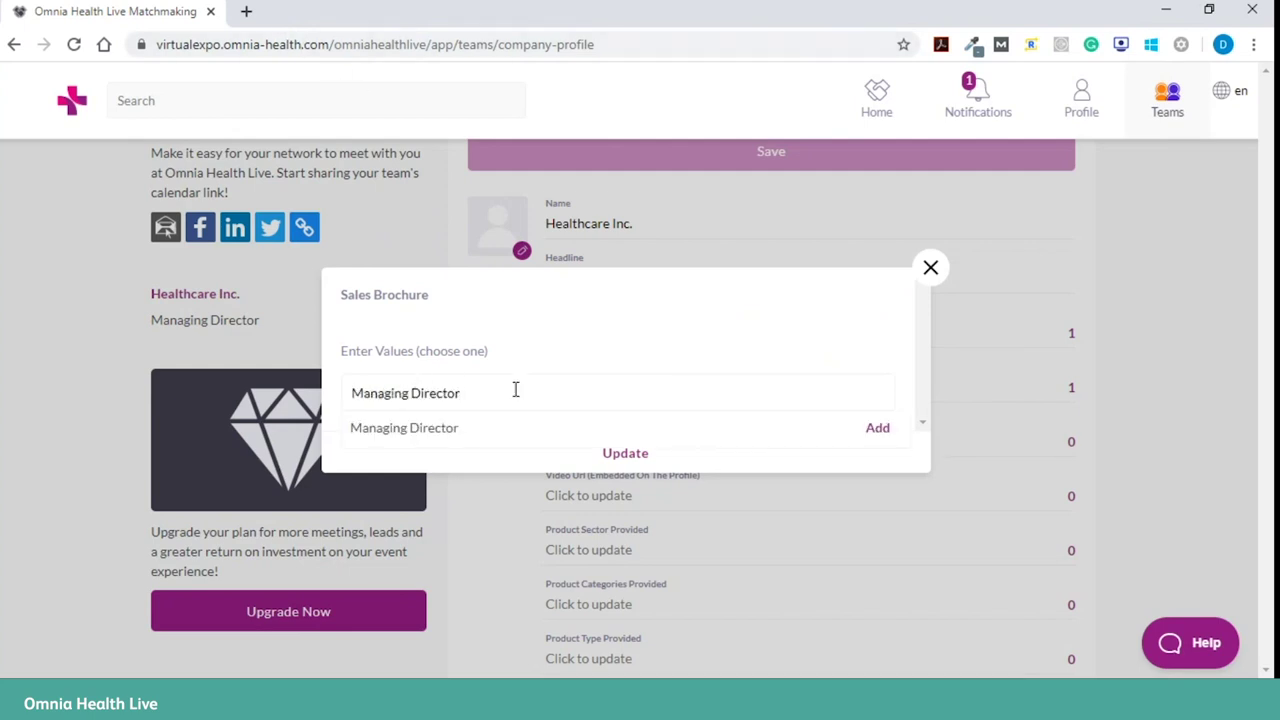
pyautogui.moveTo(516, 389); pyautogui.dragTo(245, 352)
pyautogui.press('BackSpace')
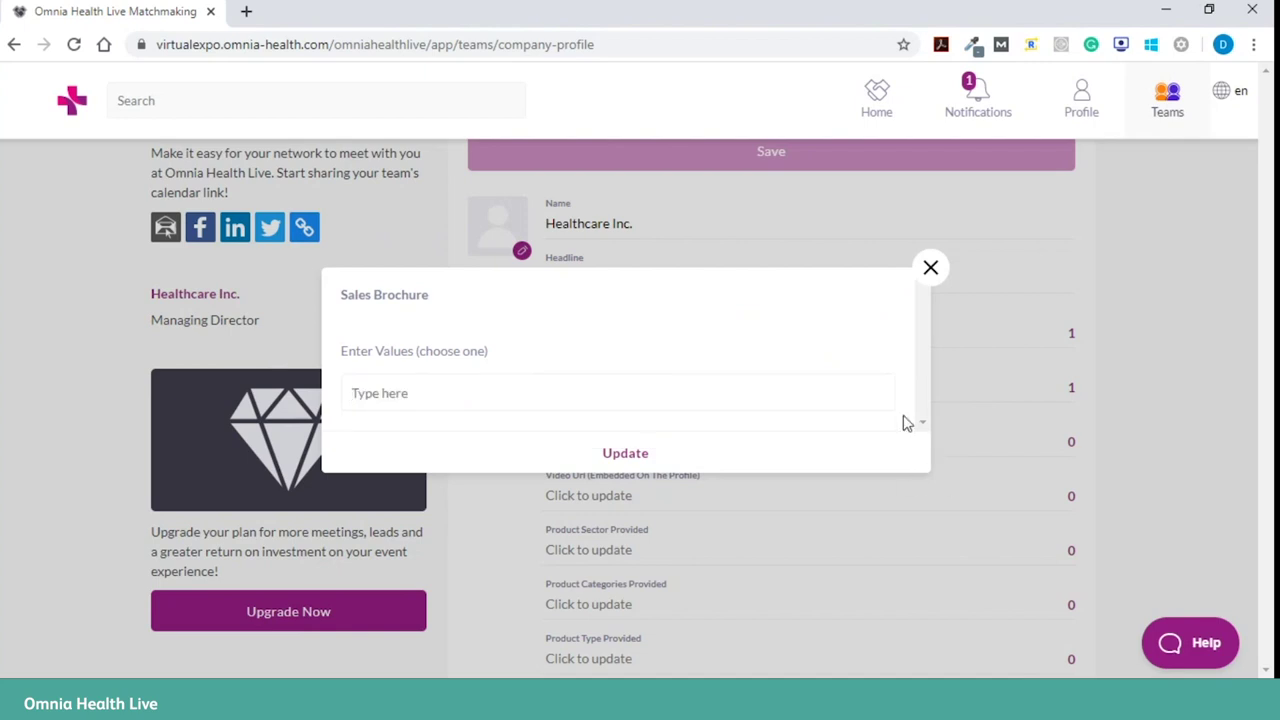
pyautogui.click(927, 281)
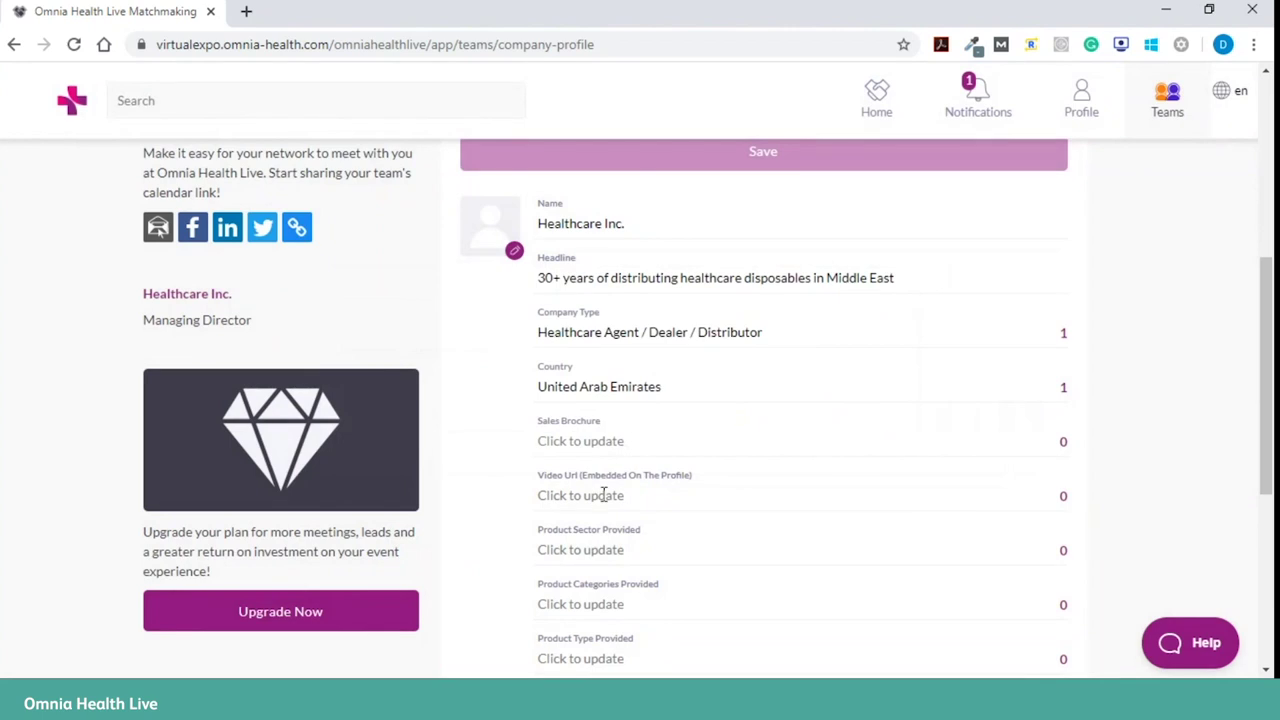
pyautogui.click(603, 495)
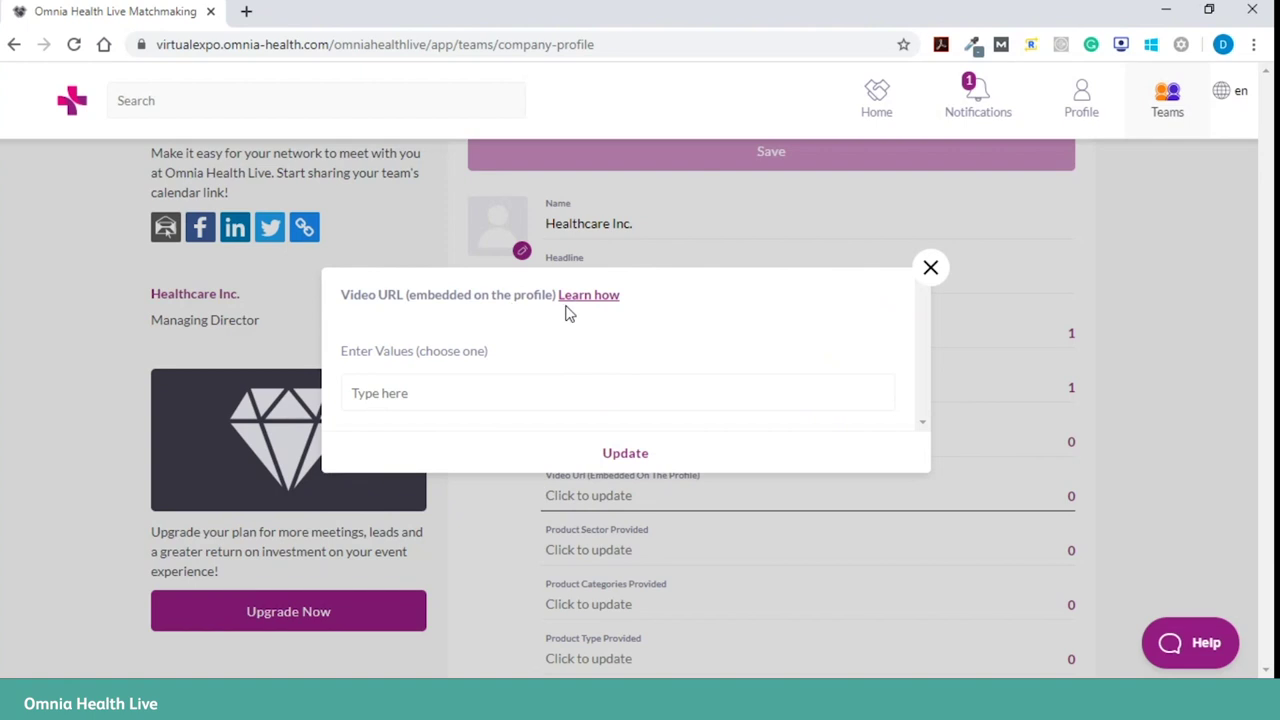
pyautogui.moveTo(586, 300)
pyautogui.click(932, 272)
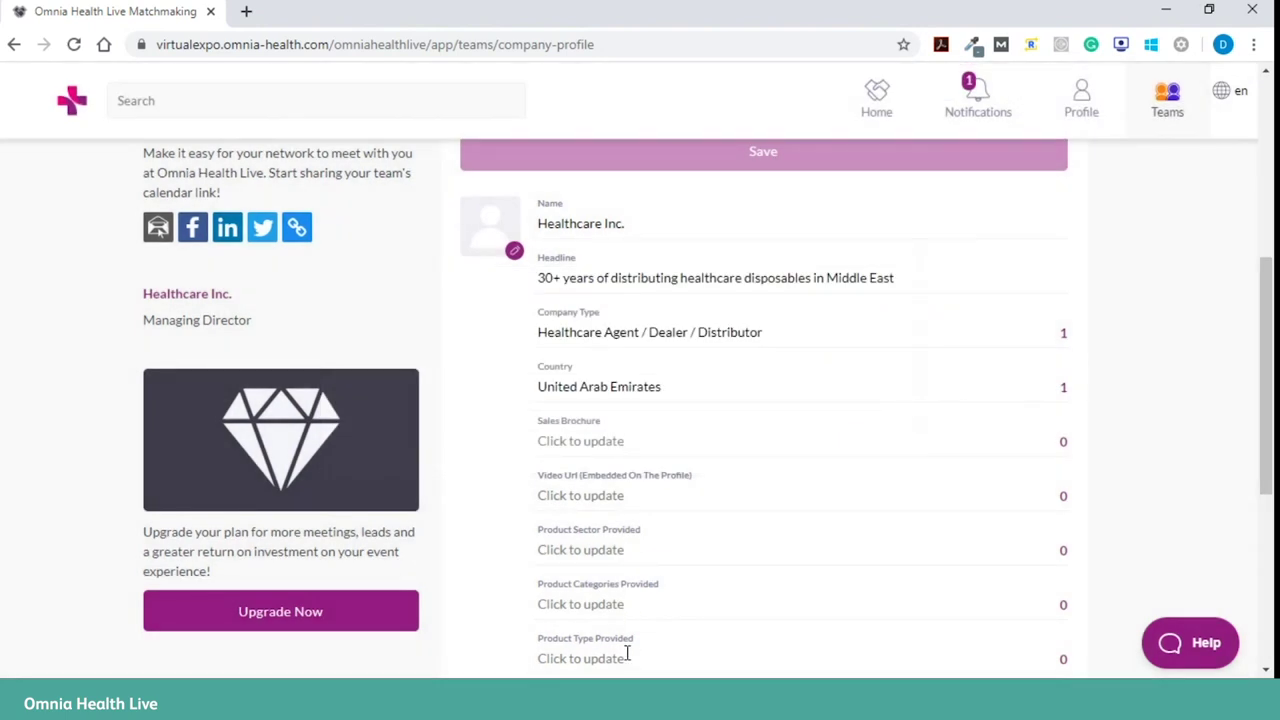
pyautogui.scroll(-2, 692, 594)
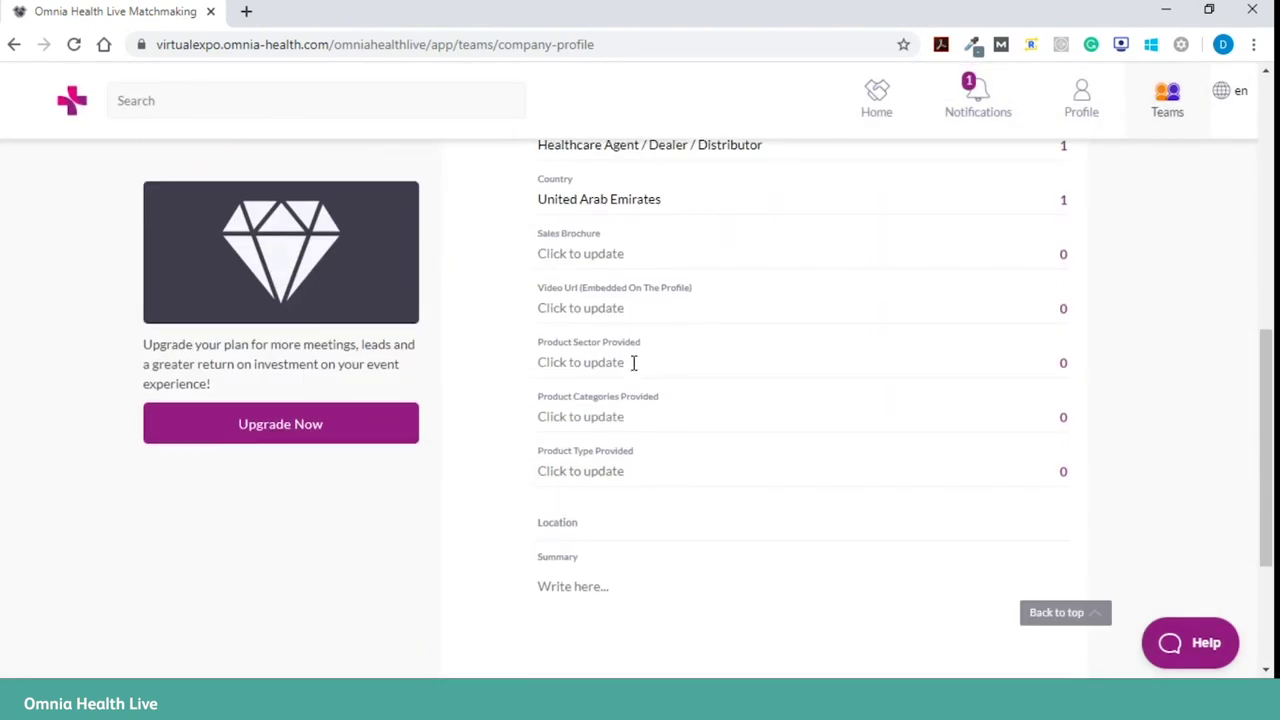
# - Set the product sector to Medical Equipment & Devices
pyautogui.click(634, 361)
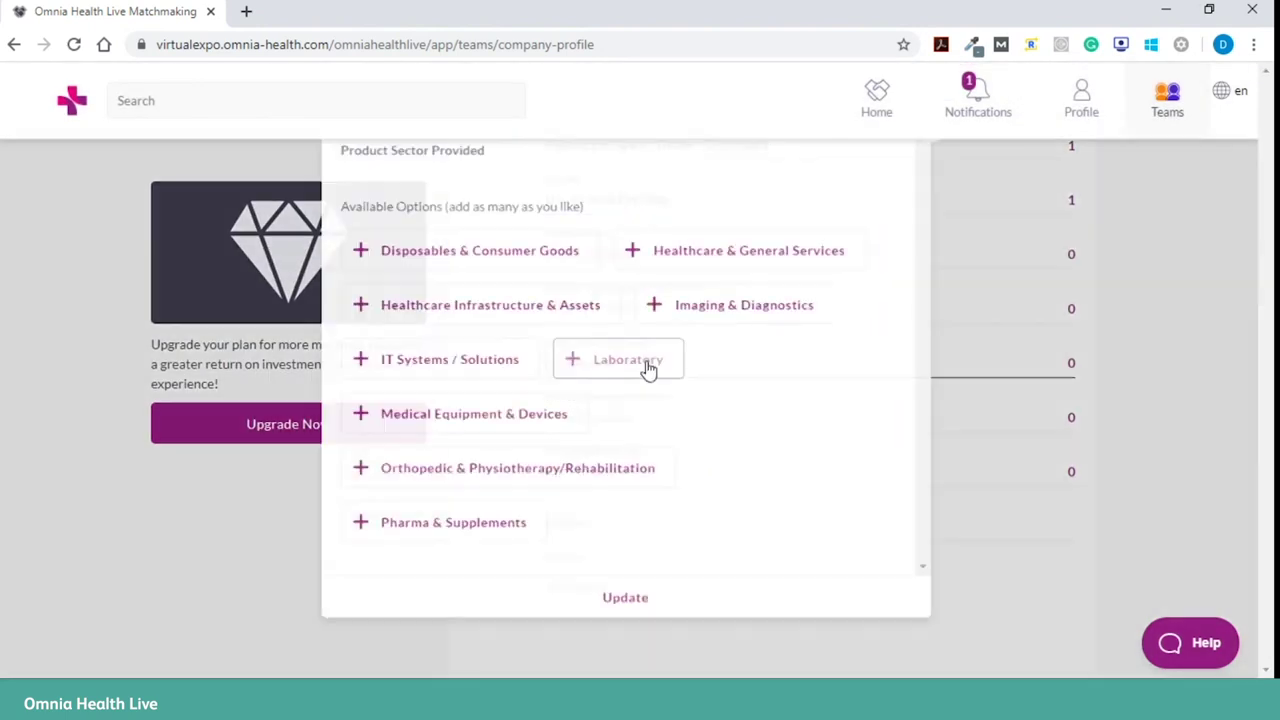
pyautogui.click(457, 415)
pyautogui.click(625, 598)
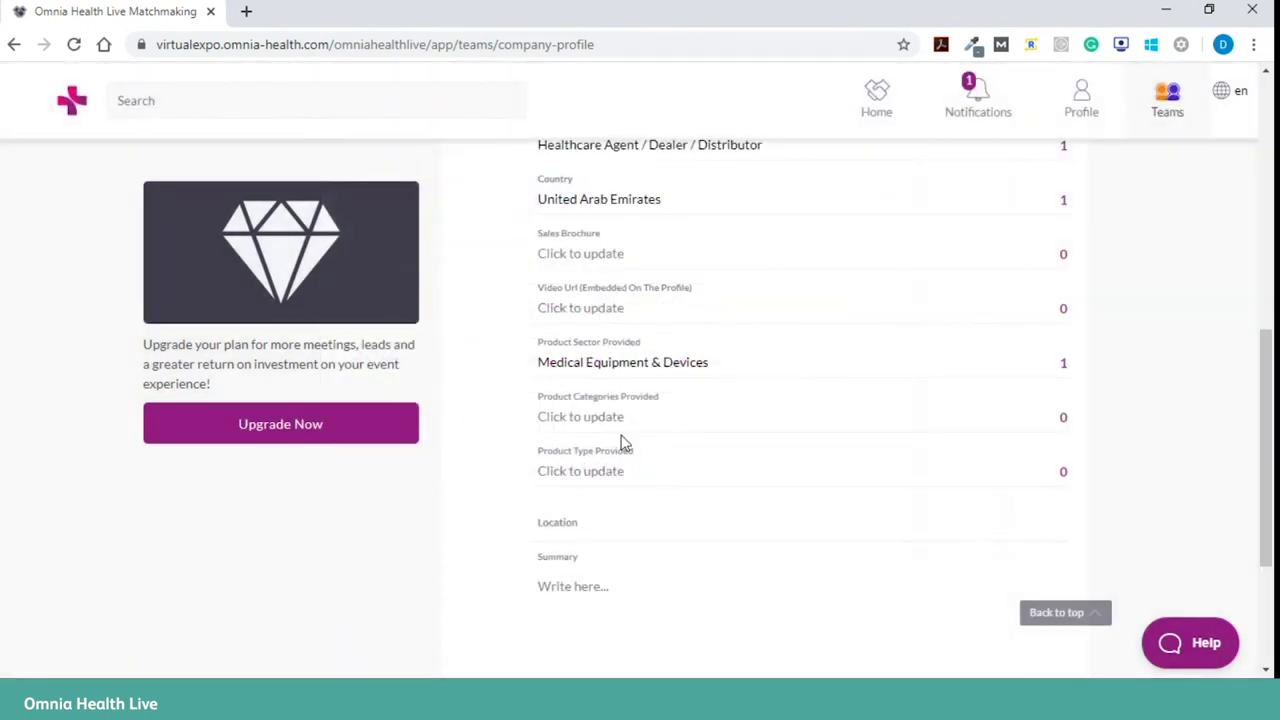
# - Add Emergency Bags / Doctor Cases as the product category
pyautogui.click(614, 426)
pyautogui.scroll(-5, 497, 449)
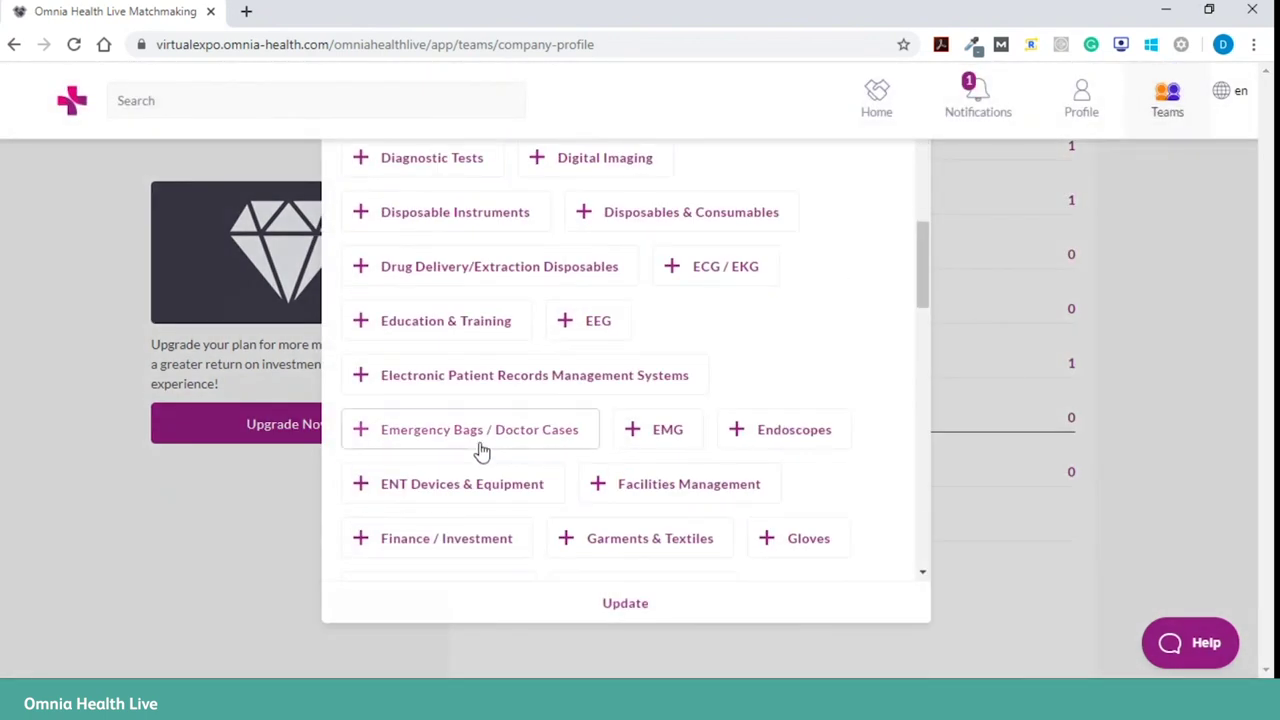
pyautogui.click(478, 432)
pyautogui.click(626, 603)
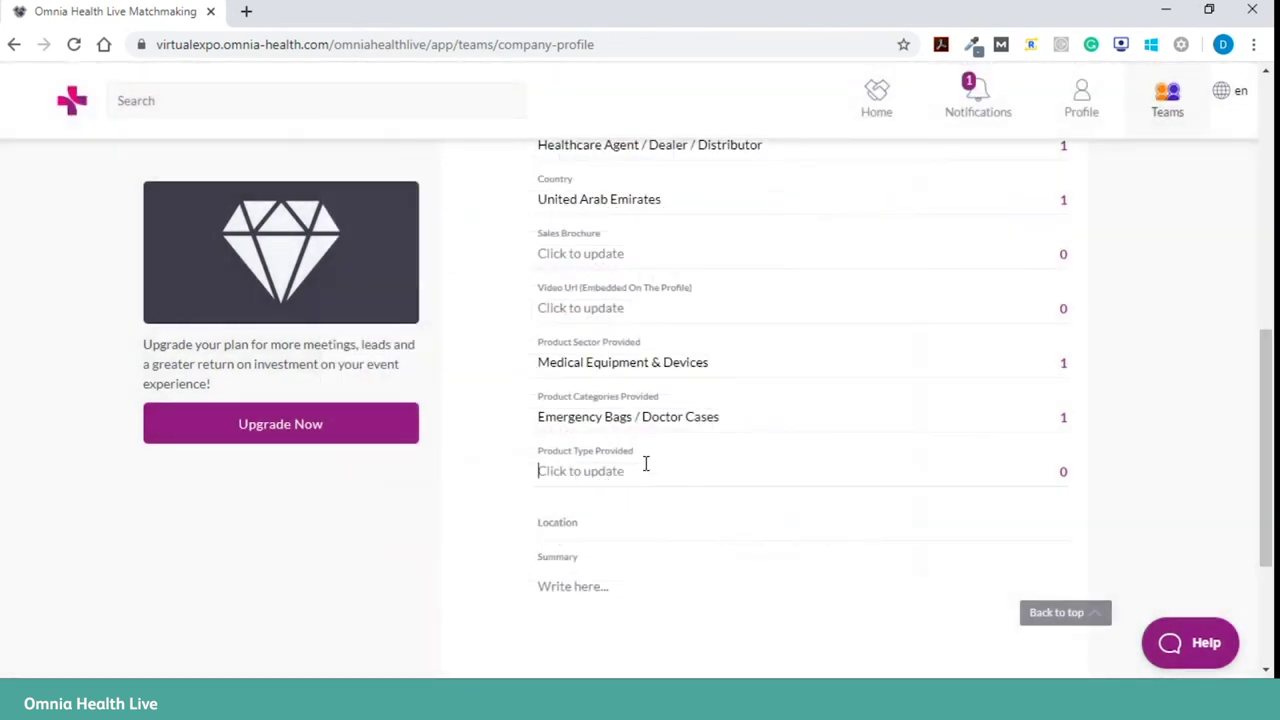
# - Add Blood Glucose Monitors as the product type
pyautogui.click(646, 466)
pyautogui.scroll(7, 506, 400)
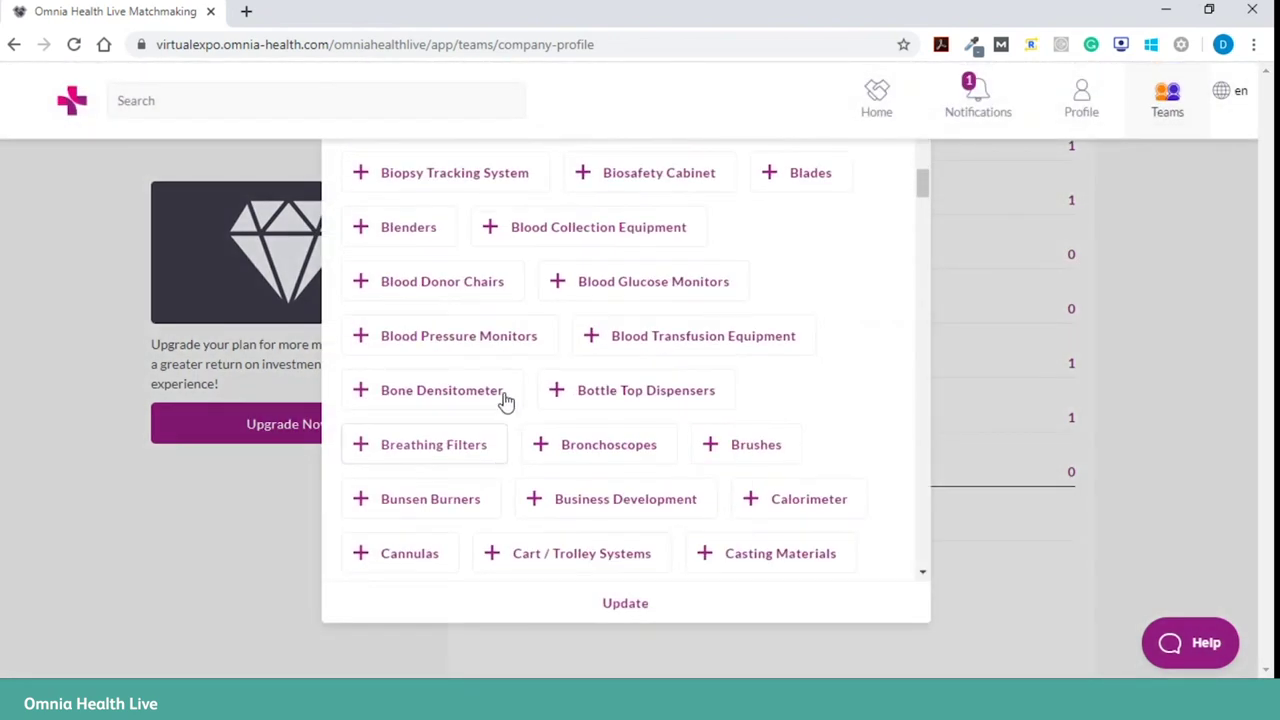
pyautogui.scroll(-4, 690, 480)
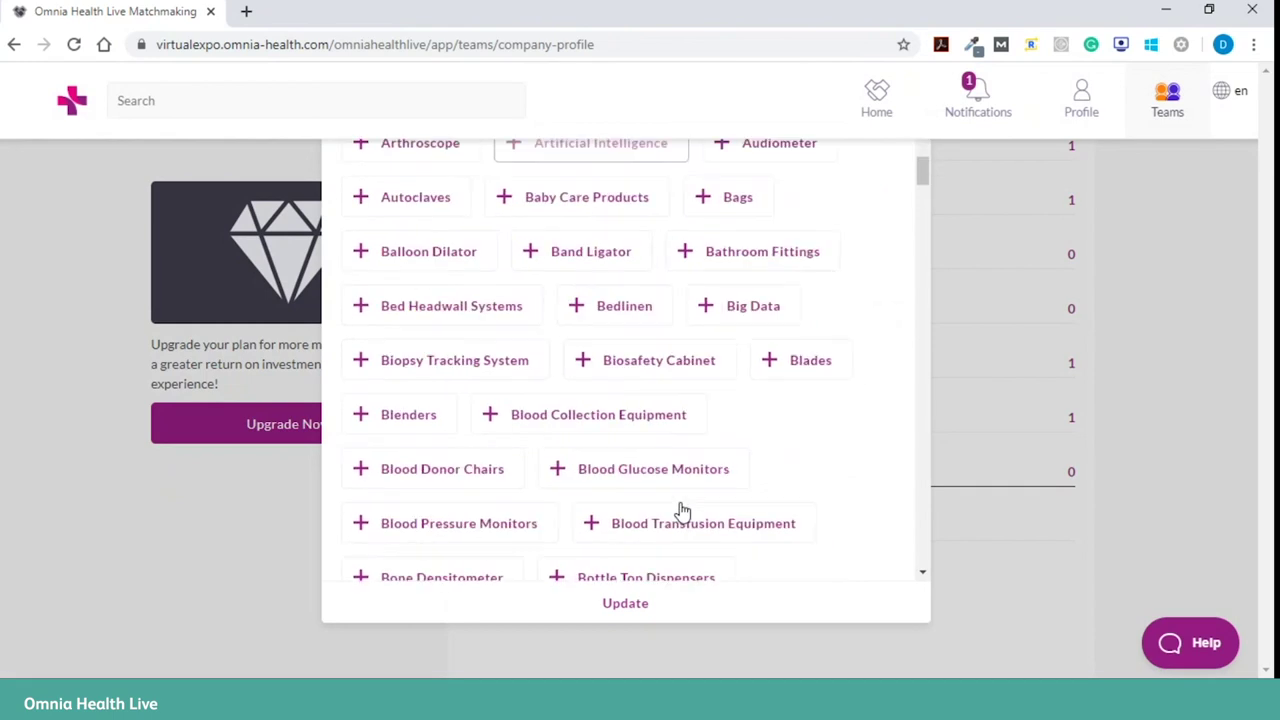
pyautogui.click(623, 472)
pyautogui.click(627, 605)
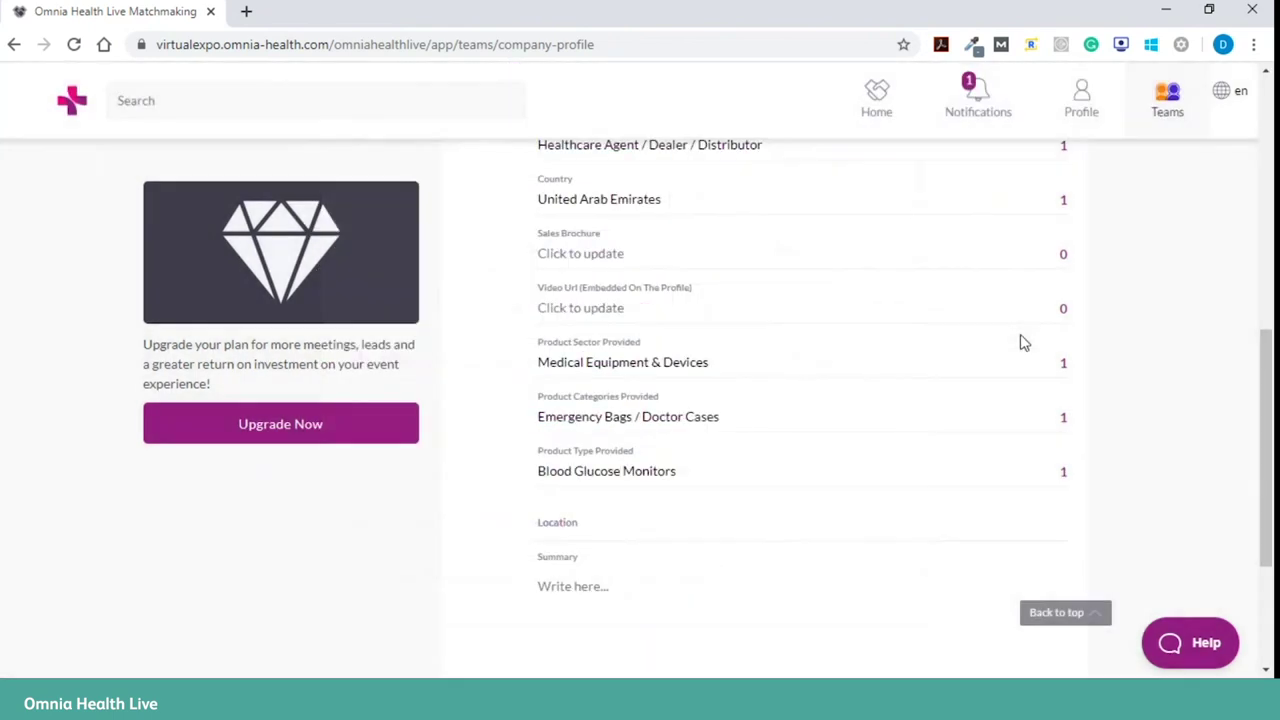
pyautogui.scroll(-2, 700, 441)
pyautogui.scroll(6, 703, 443)
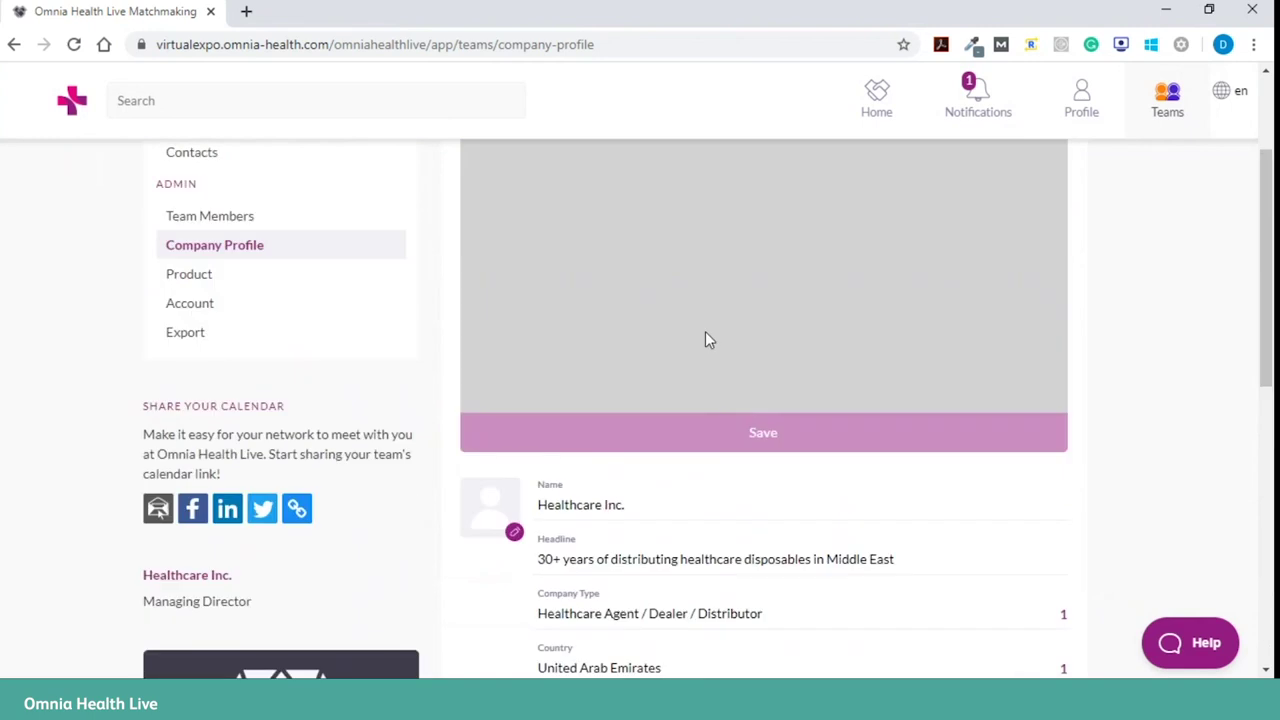
# - Enter 'Dubai, United Arab Emirates' as the company location
pyautogui.scroll(-2, 705, 337)
pyautogui.scroll(-10, 722, 452)
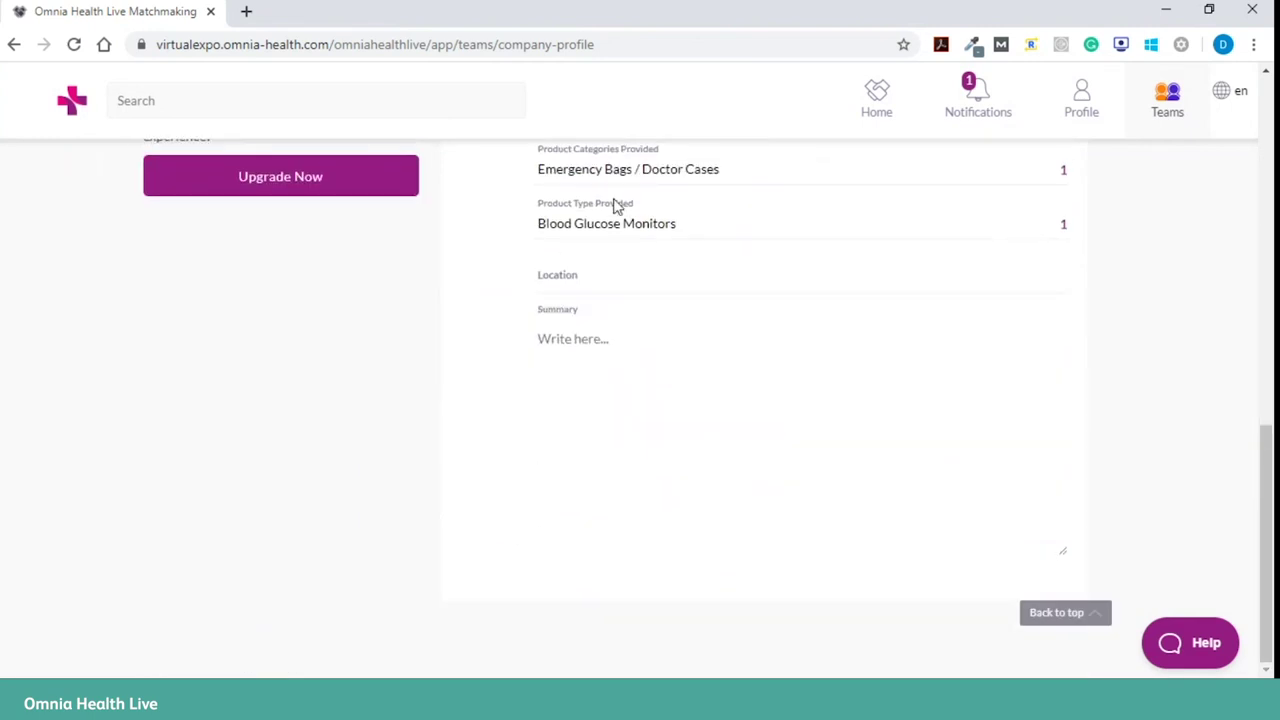
pyautogui.click(580, 270)
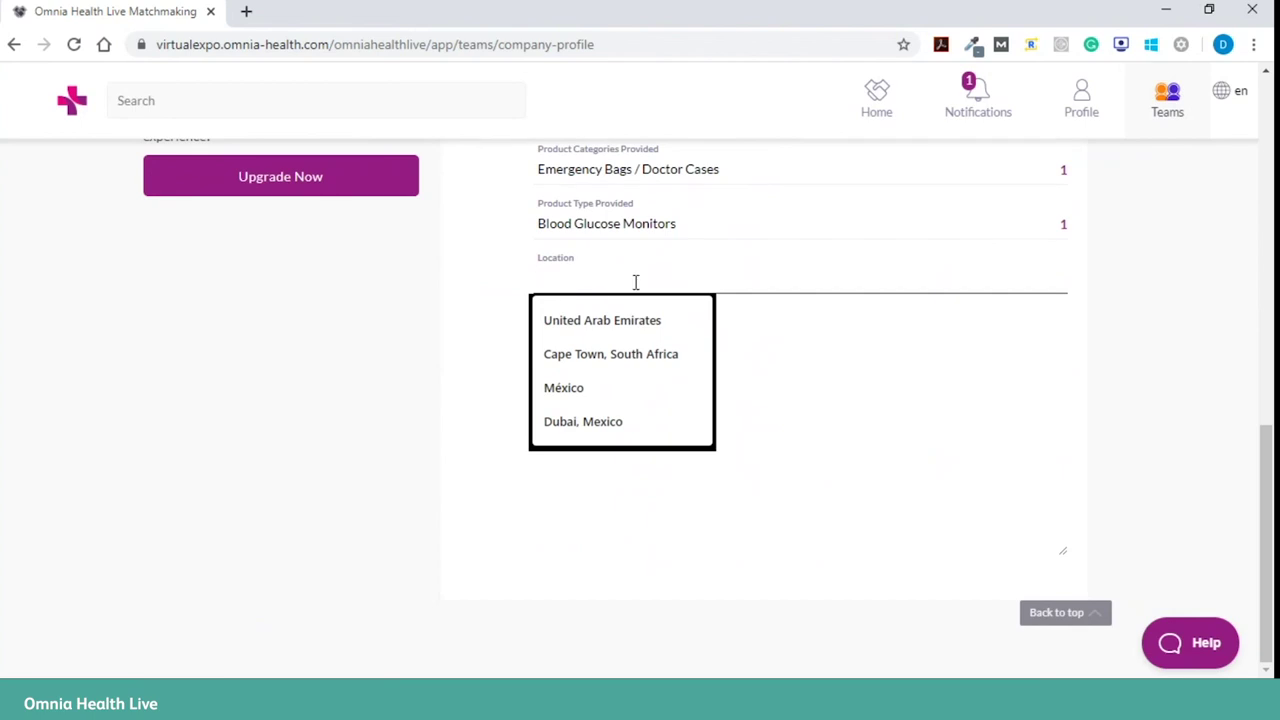
pyautogui.write('Dubai, Uni')
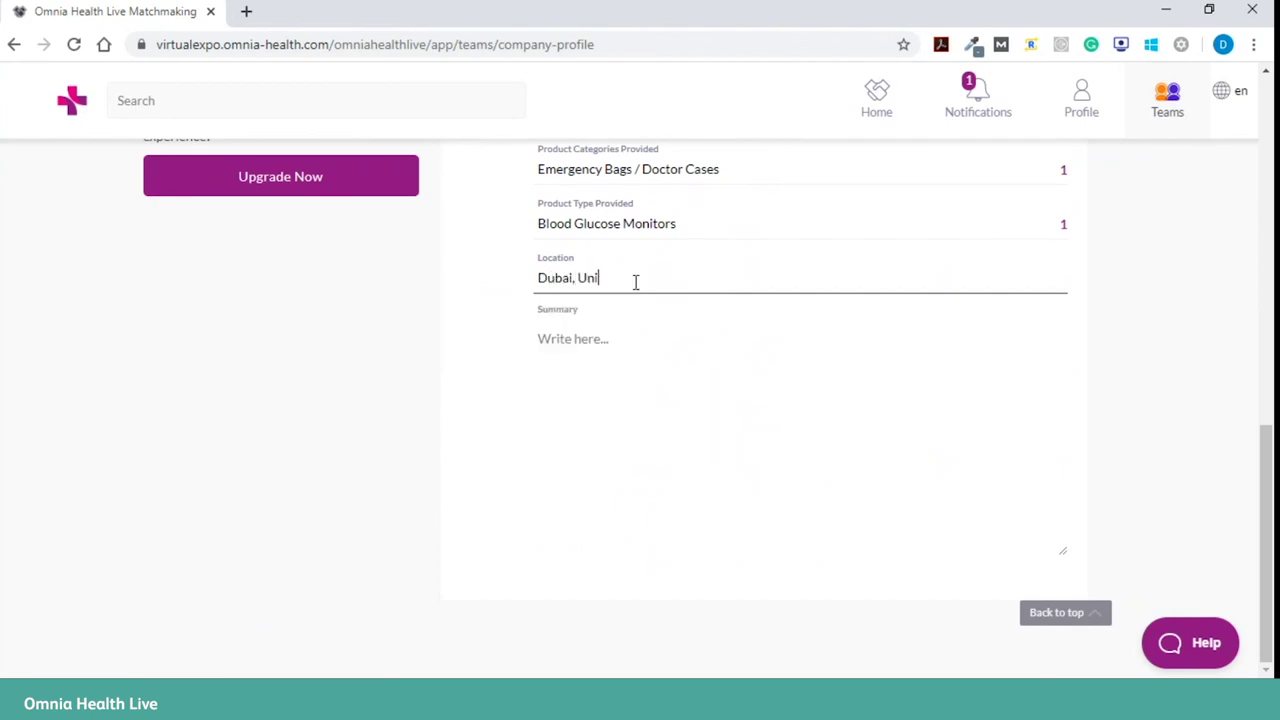
pyautogui.write('ted Arab Emirates')
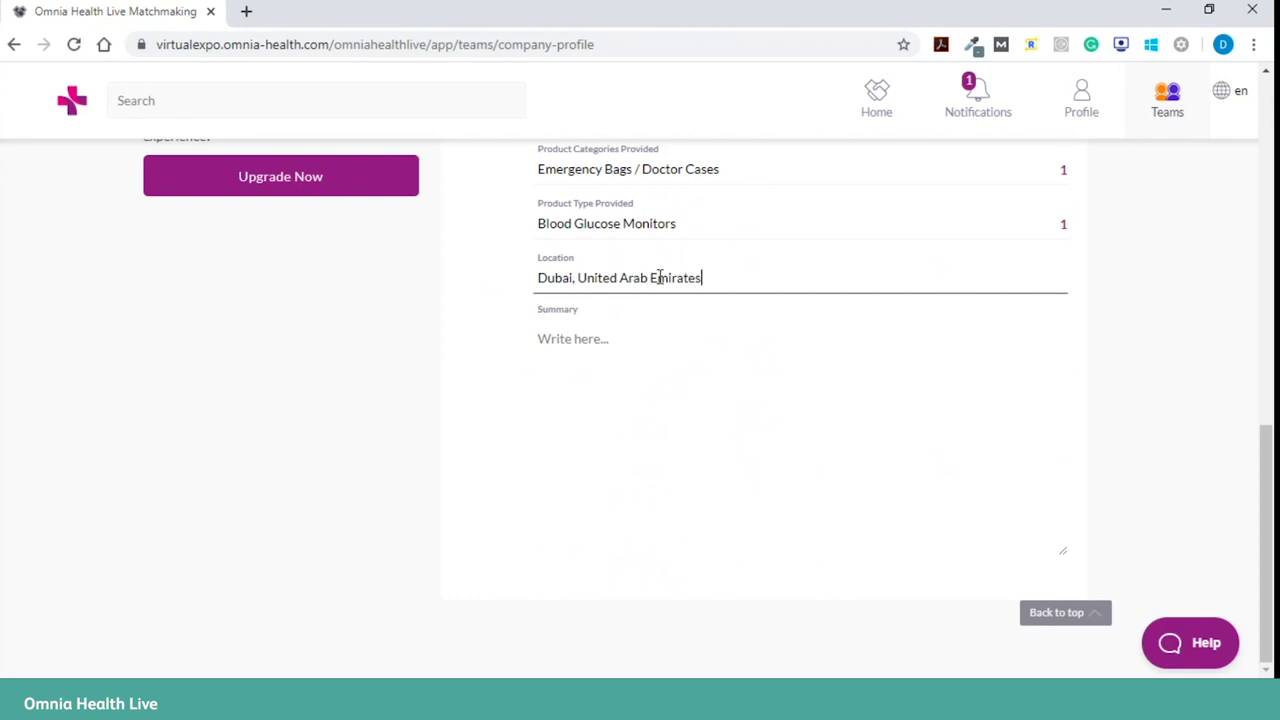
pyautogui.scroll(5, 660, 284)
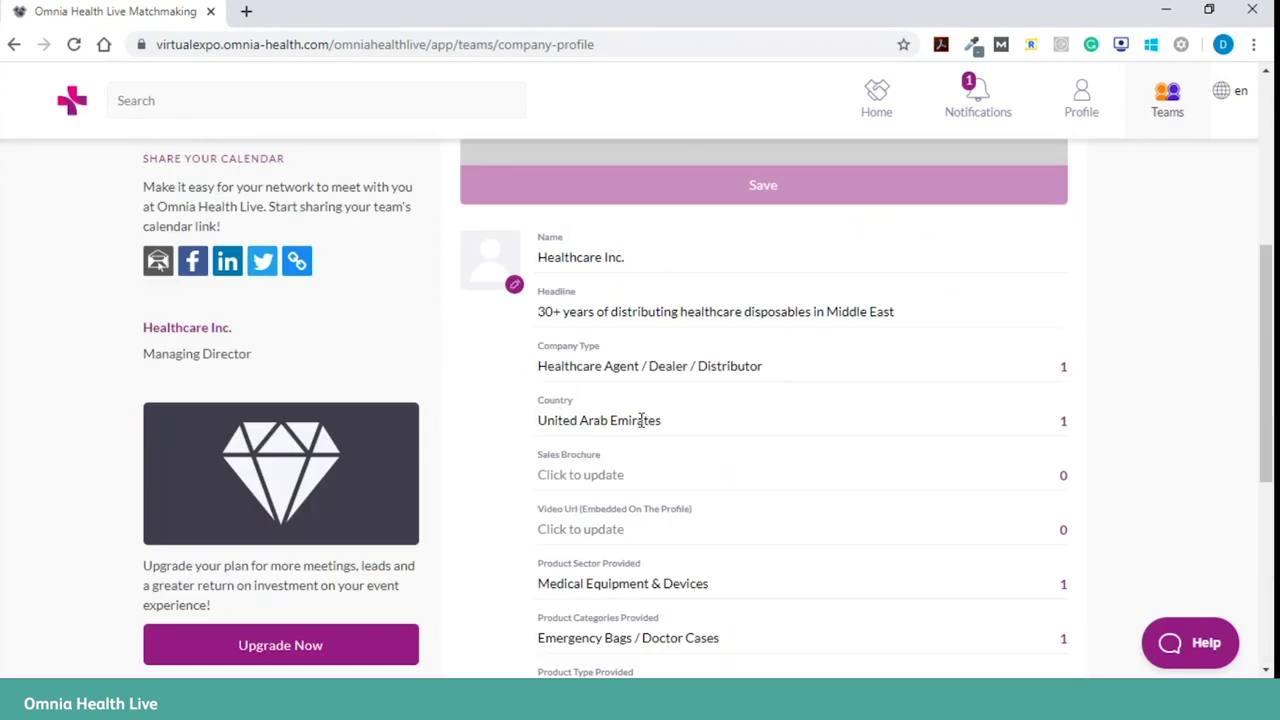
pyautogui.scroll(-5, 645, 470)
pyautogui.click(611, 373)
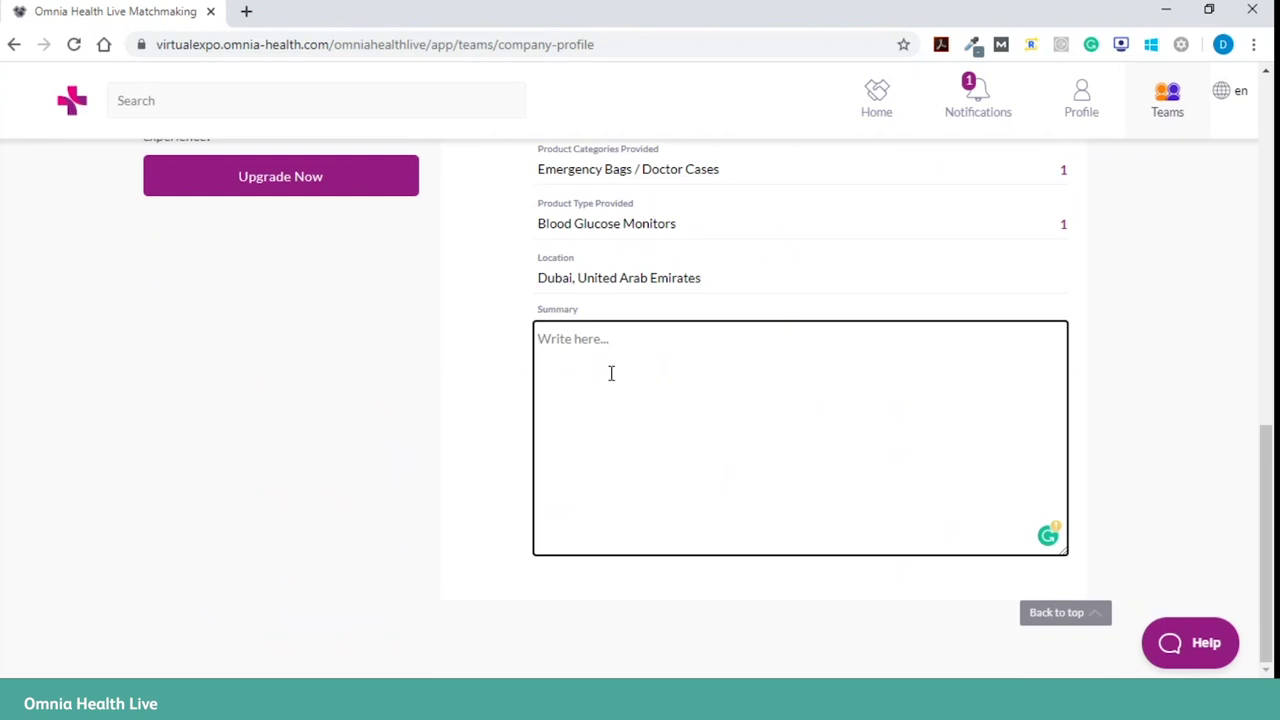
# - Write 'Established since 40+' in the company summary
pyautogui.write('40')
pyautogui.press('BackSpace')
pyautogui.write('Established since 40+')
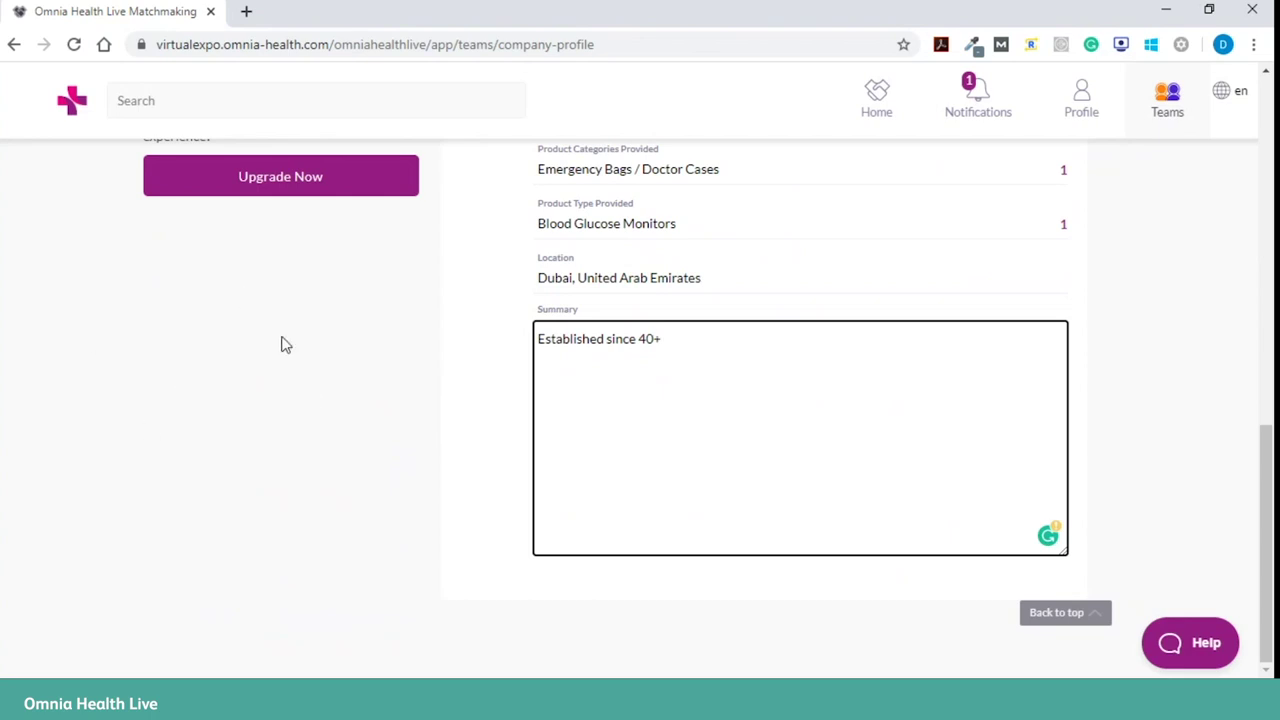
pyautogui.scroll(5, 282, 344)
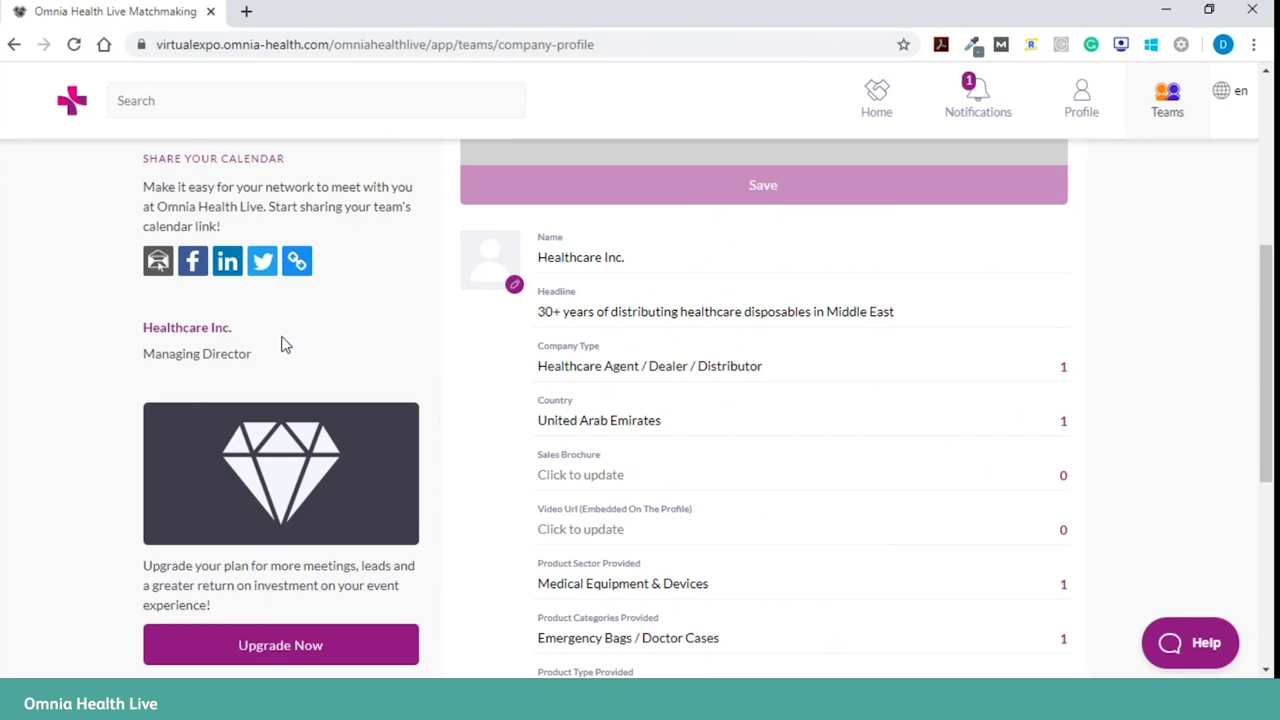
pyautogui.scroll(5, 282, 344)
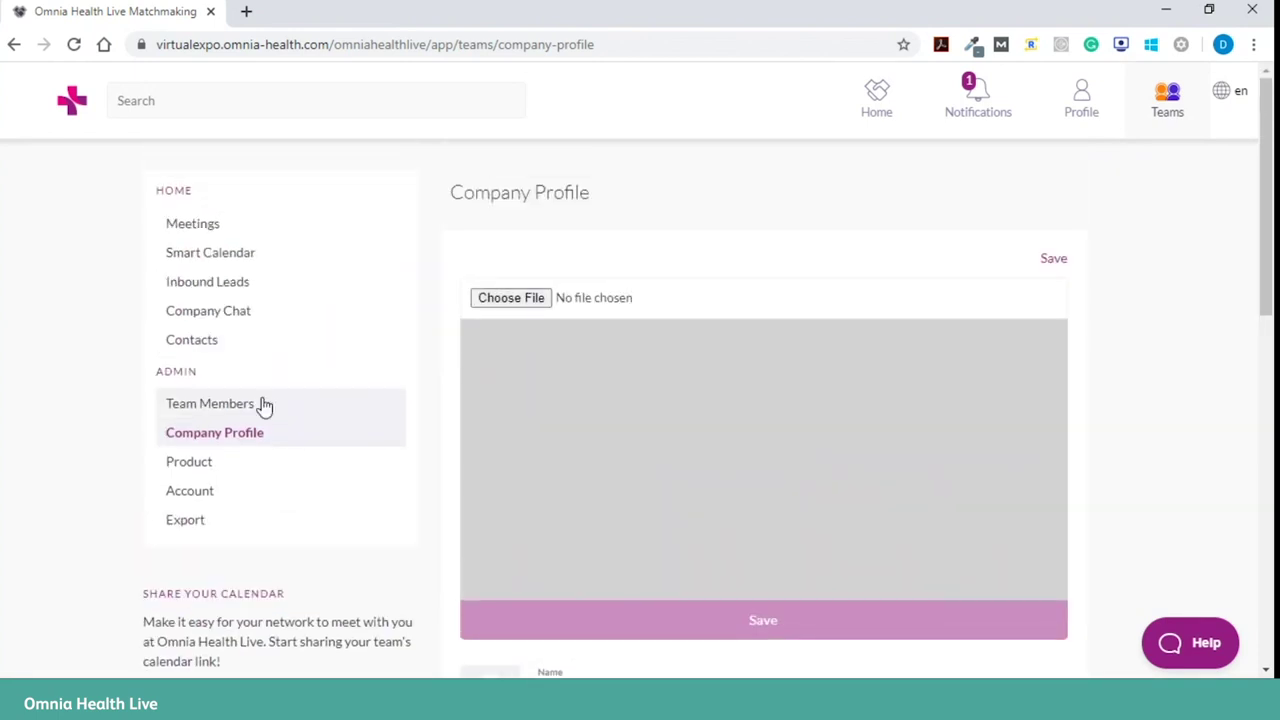
pyautogui.click(199, 472)
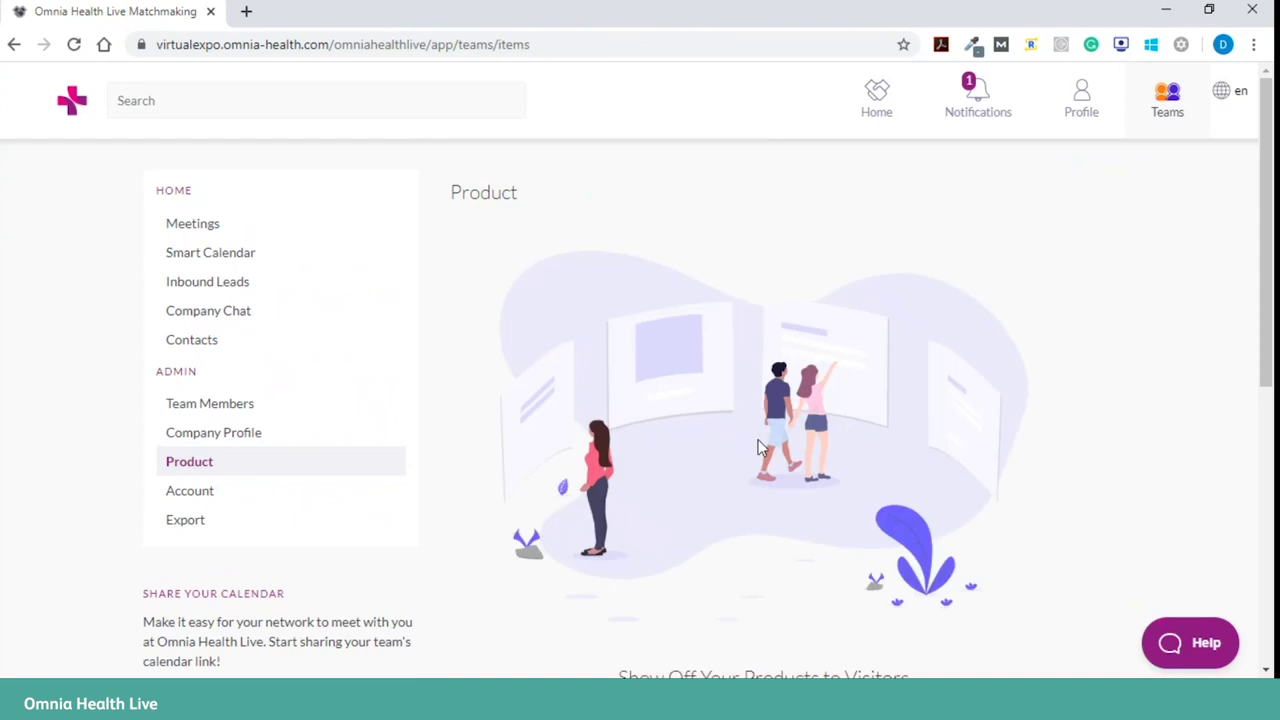
# - Open a blank Add Product form, review it, and return to the product overview unsaved
pyautogui.scroll(-4, 840, 408)
pyautogui.click(735, 423)
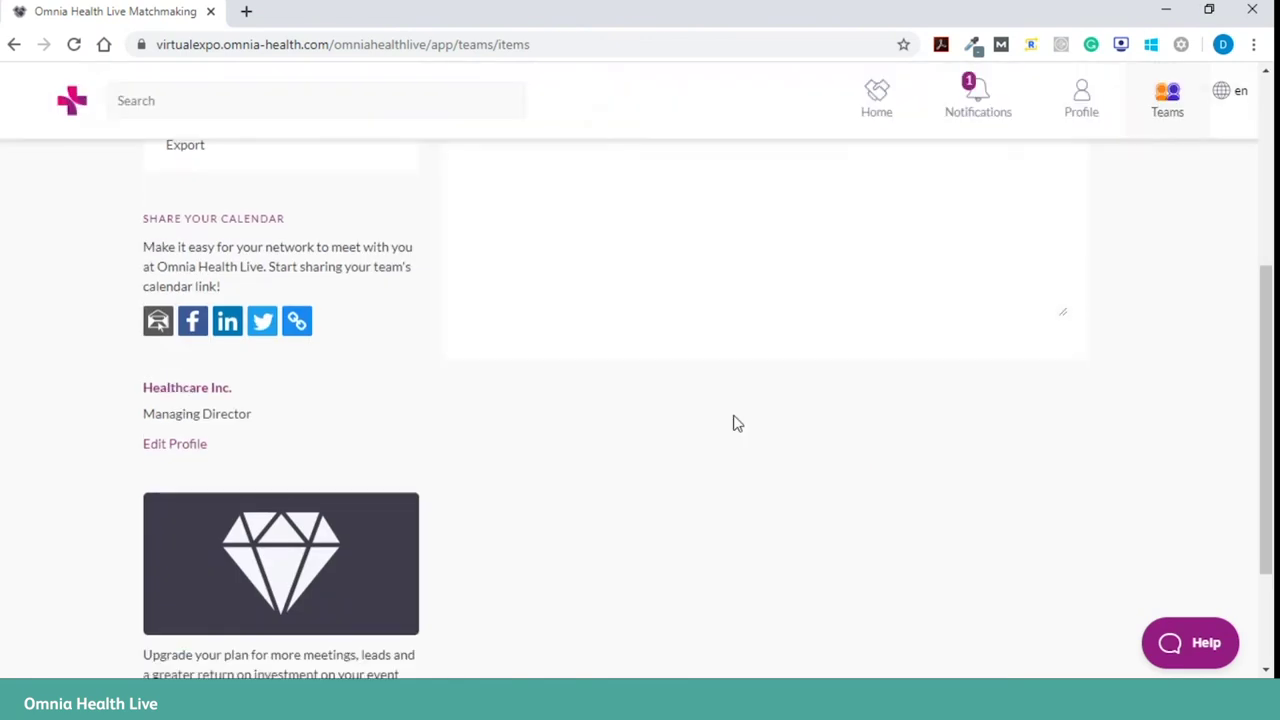
pyautogui.scroll(4, 846, 408)
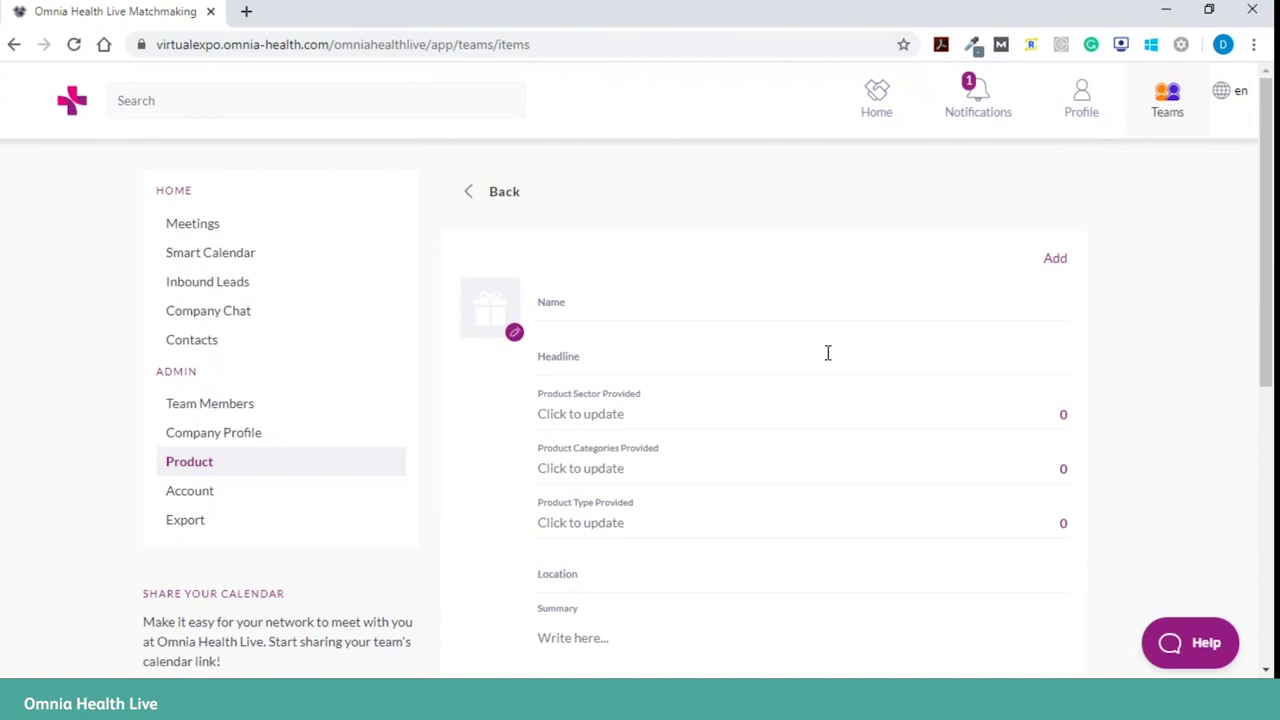
pyautogui.scroll(-1, 828, 353)
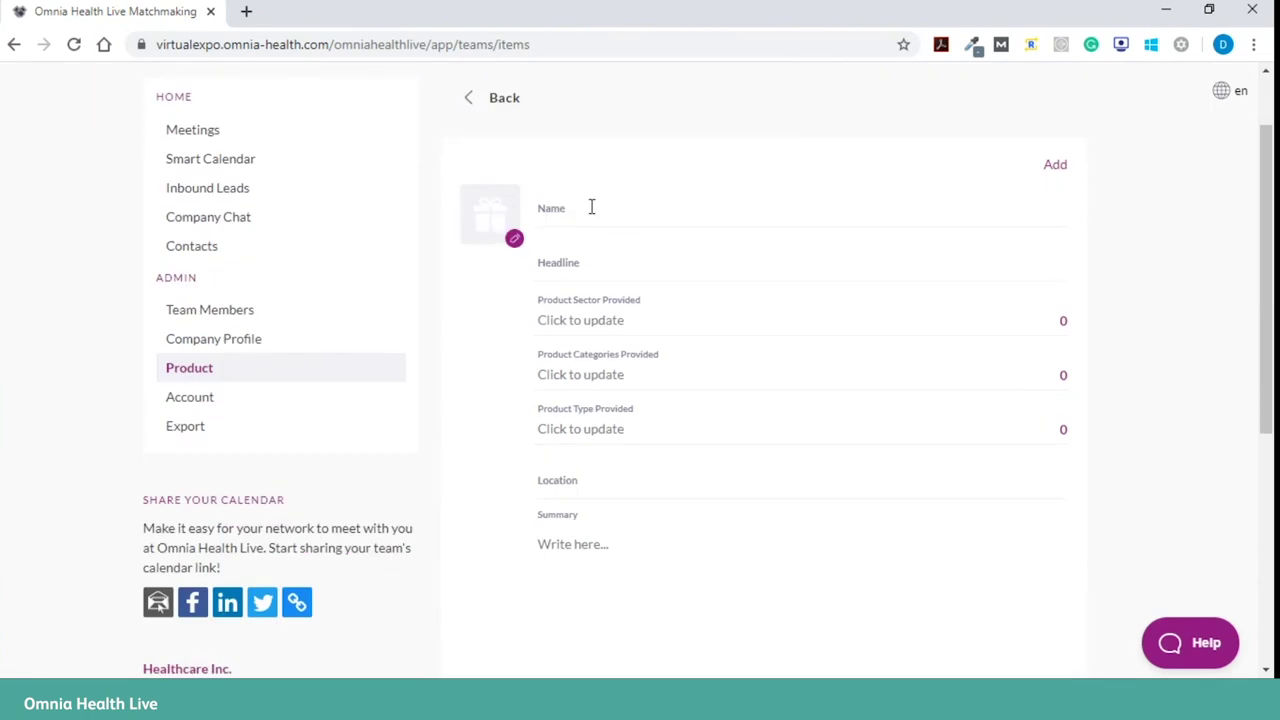
pyautogui.click(593, 207)
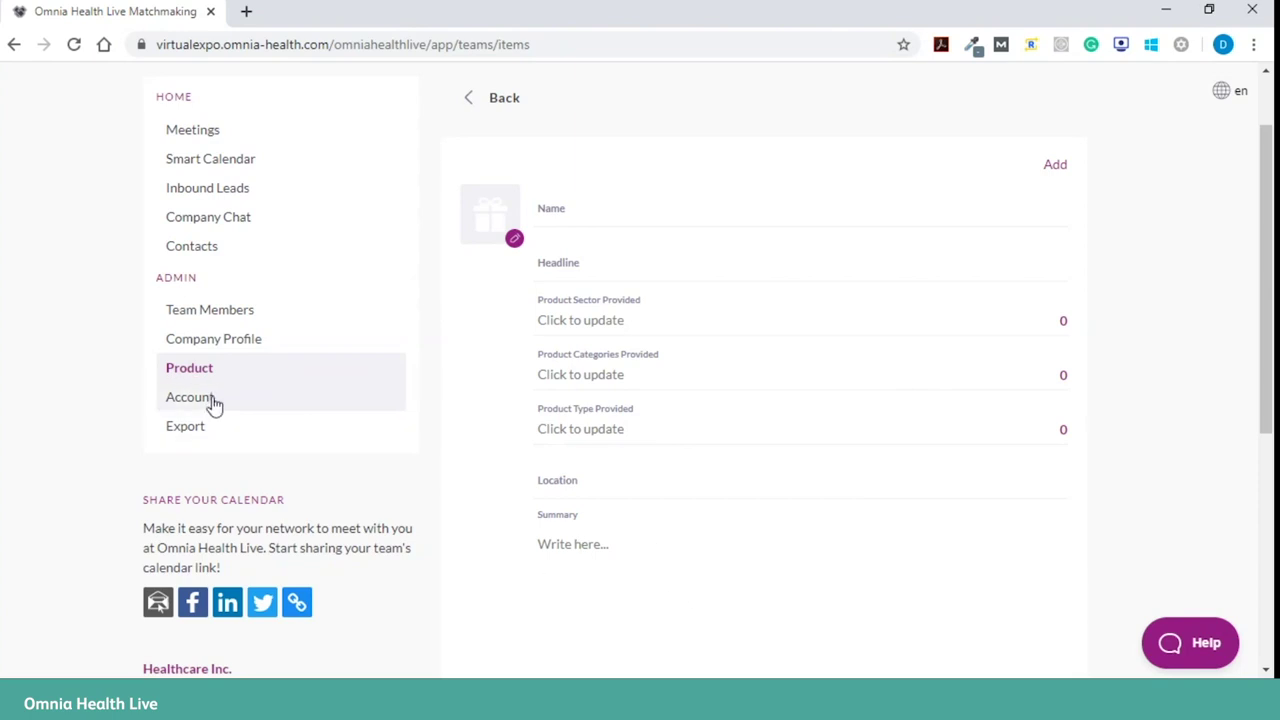
pyautogui.scroll(-2, 852, 402)
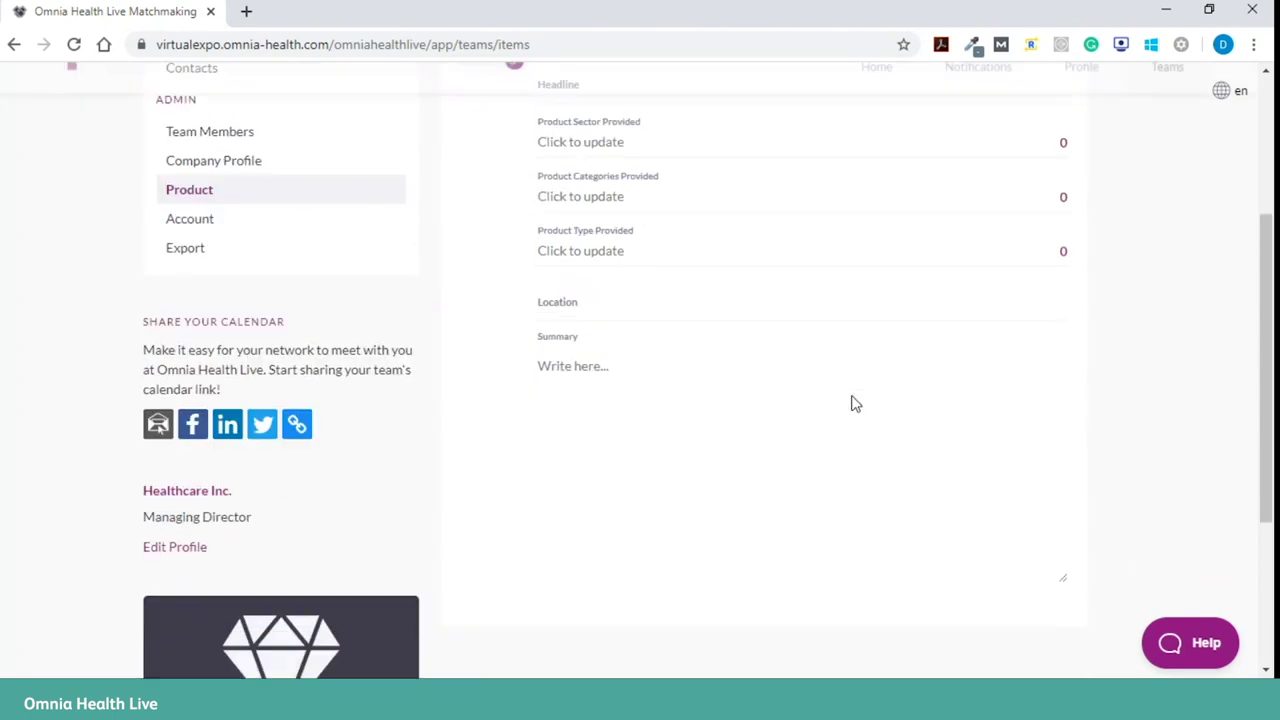
pyautogui.scroll(3, 852, 402)
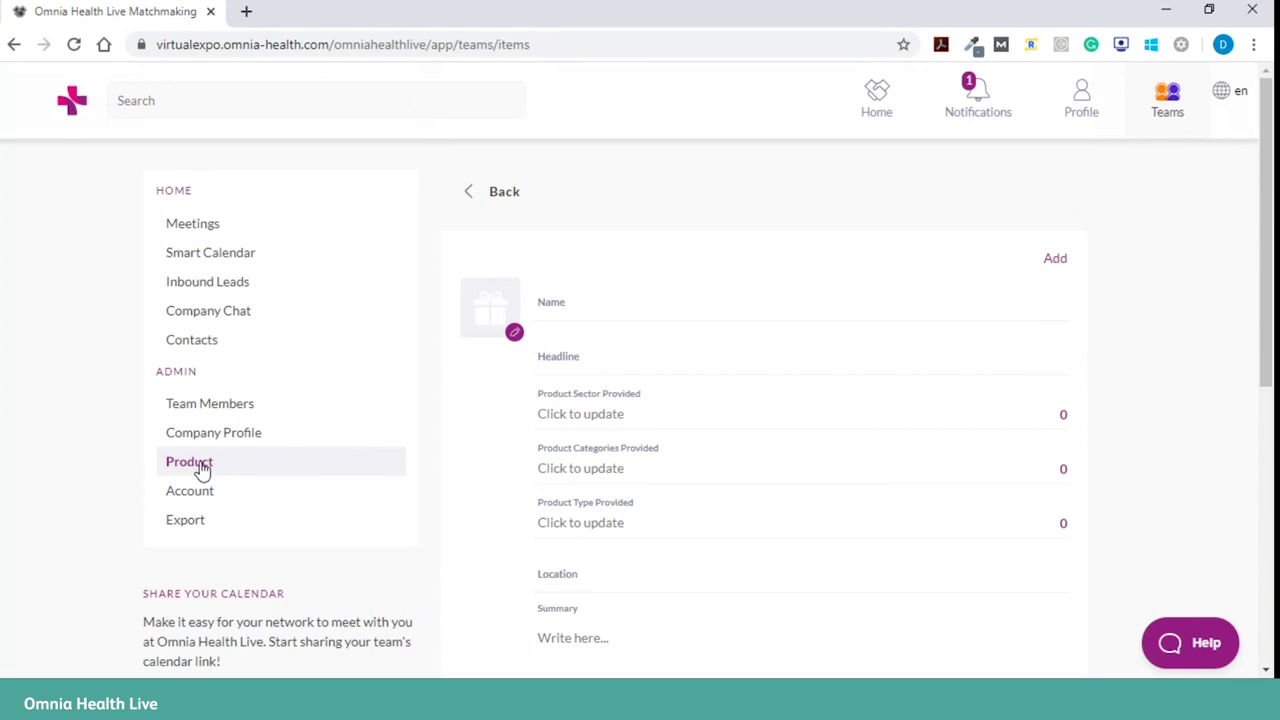
pyautogui.click(487, 196)
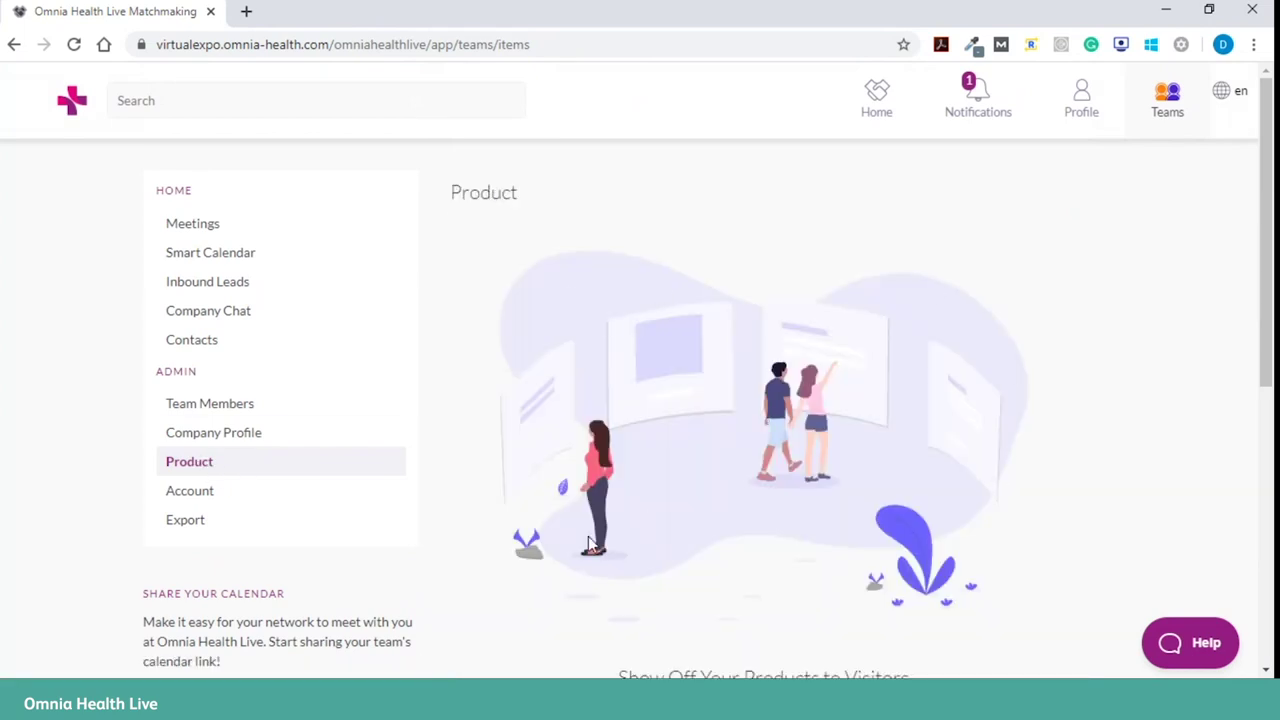
# - Open the Account page showing the current Basic Plan and upgrade option
pyautogui.click(212, 500)
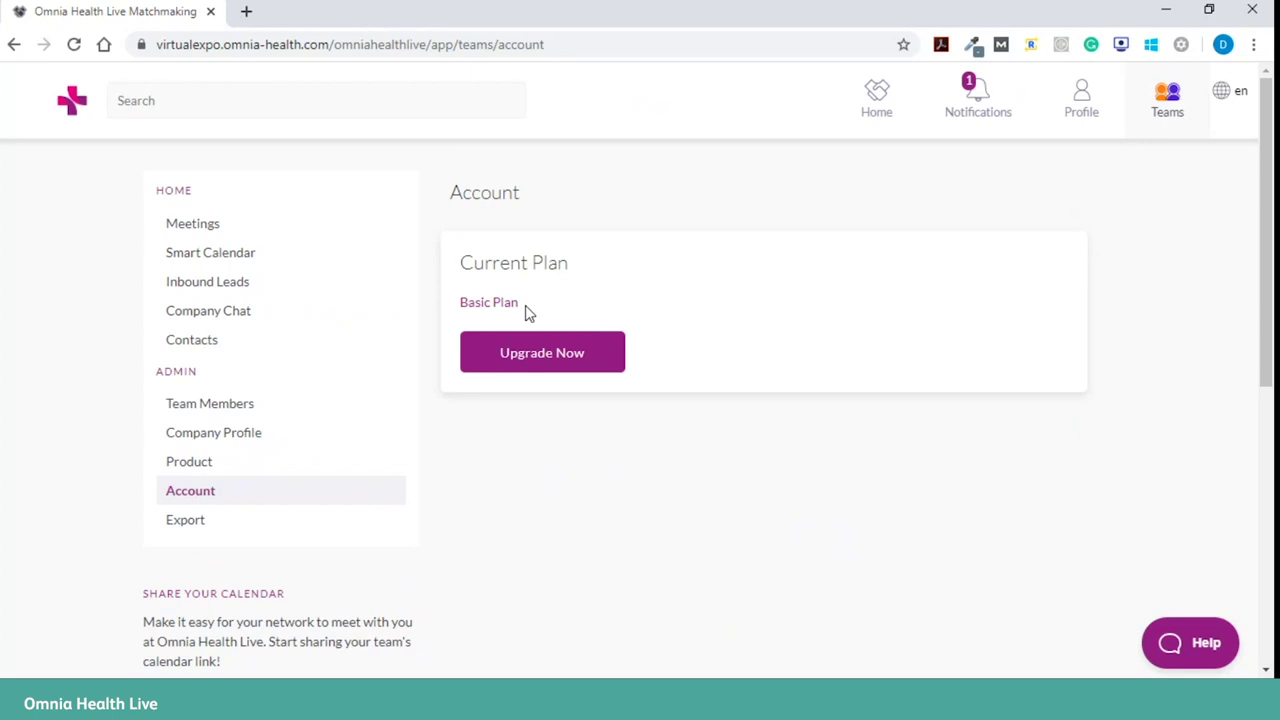
pyautogui.click(522, 357)
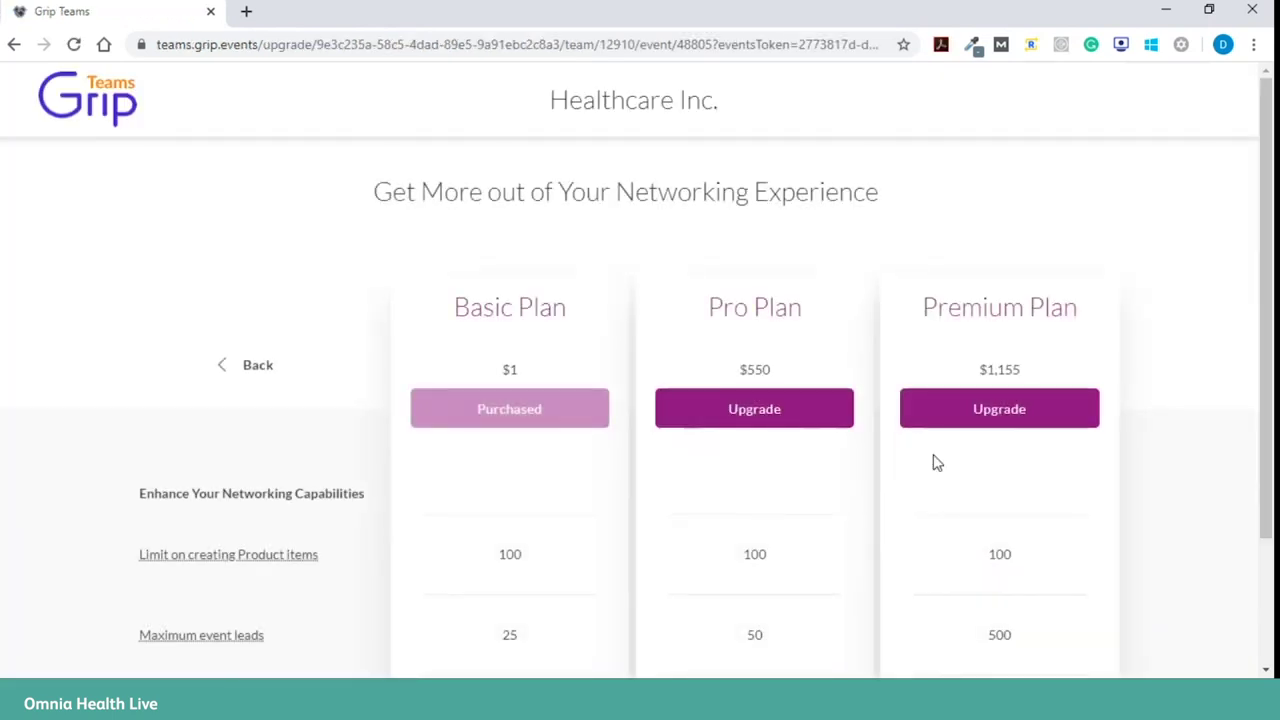
pyautogui.scroll(-1, 812, 510)
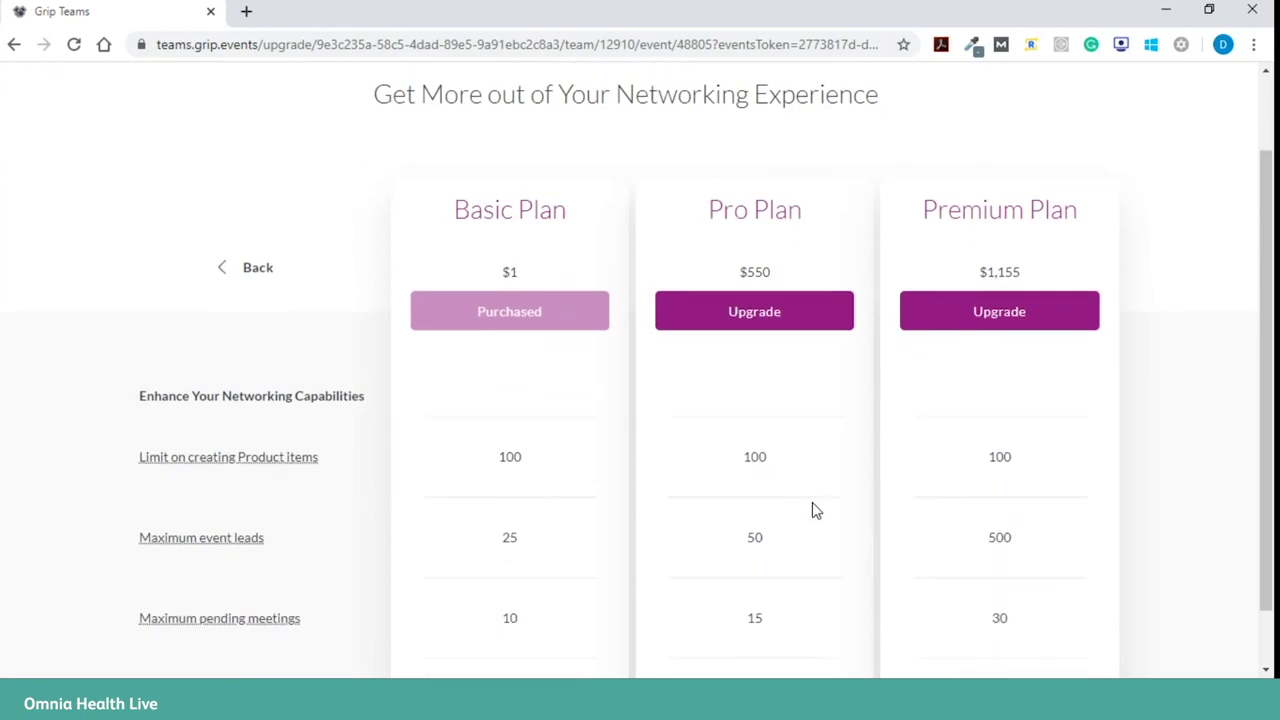
pyautogui.scroll(-1, 813, 510)
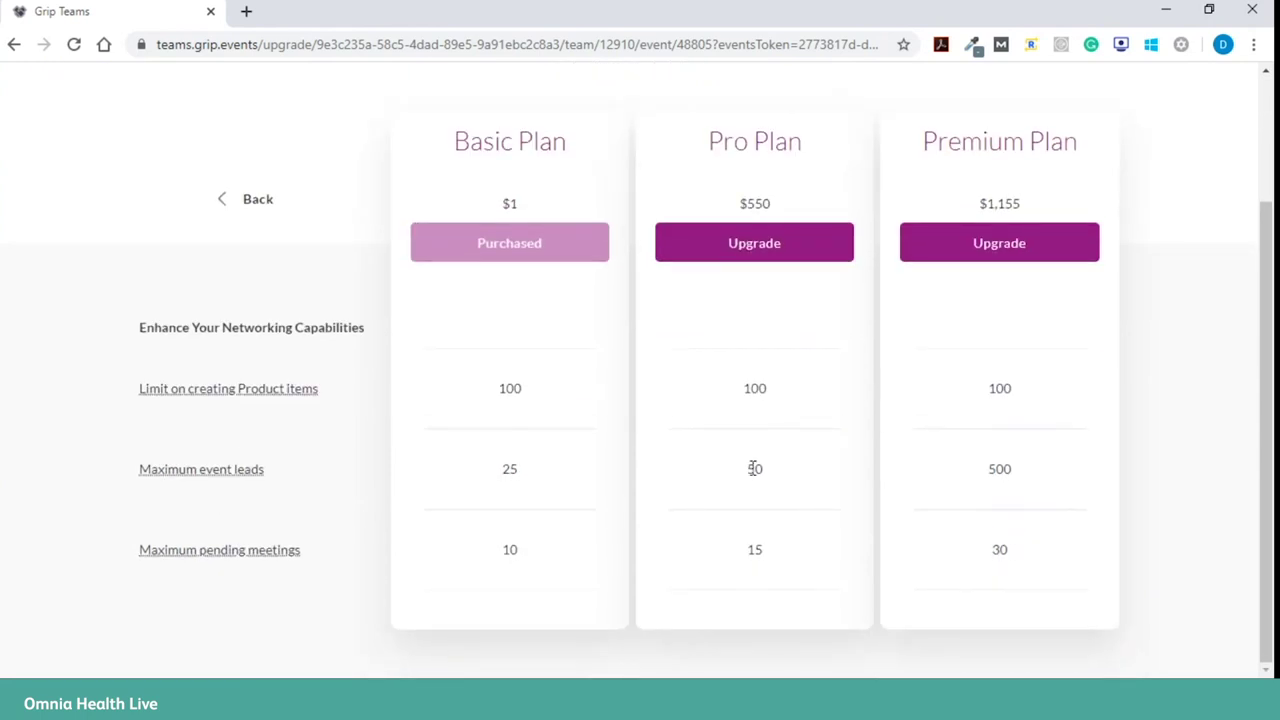
pyautogui.moveTo(747, 468); pyautogui.dragTo(755, 469)
pyautogui.doubleClick(998, 468)
pyautogui.click(1157, 470)
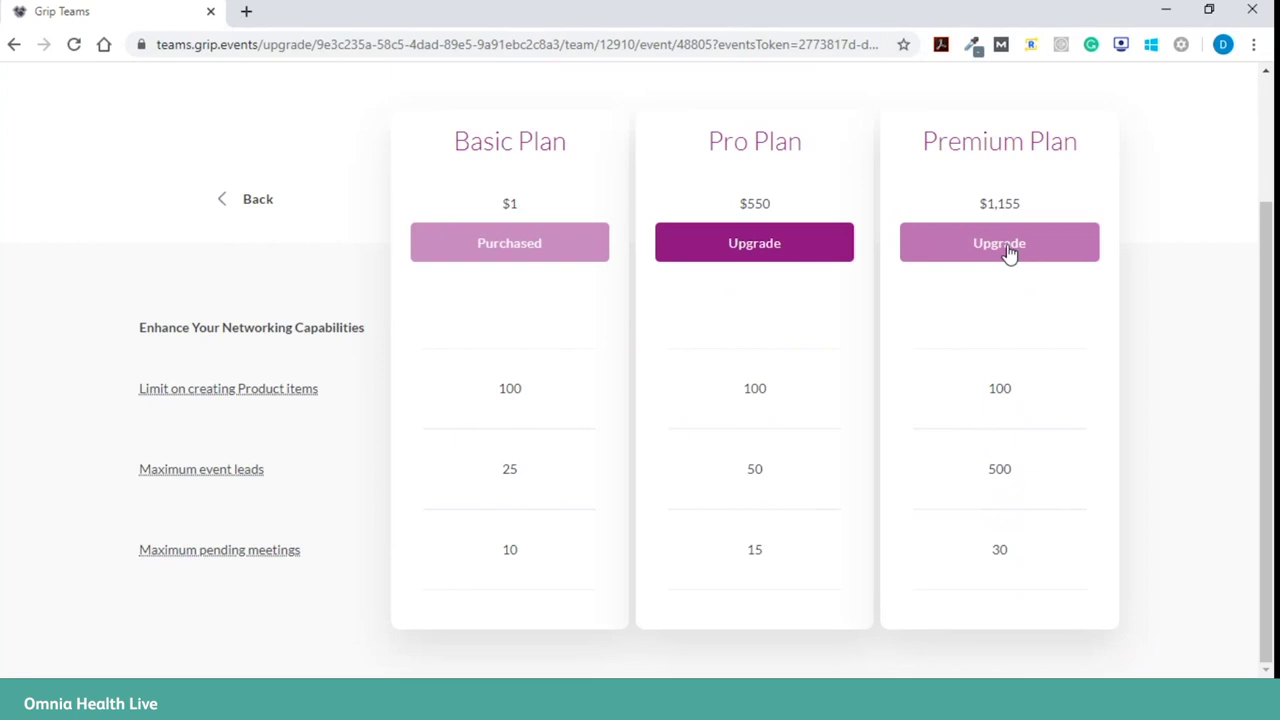
# - Return to the dashboard, then visit Product, Smart Calendar and Inbound Leads in turn
pyautogui.click(262, 200)
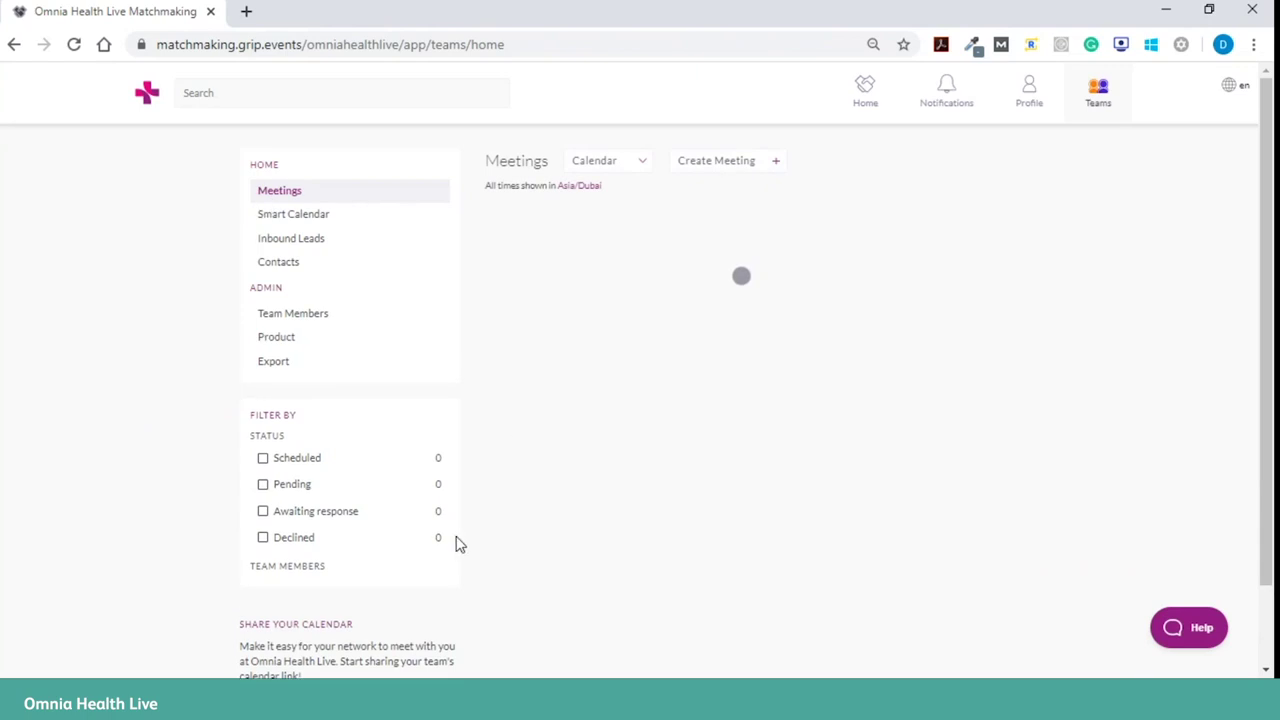
pyautogui.click(309, 392)
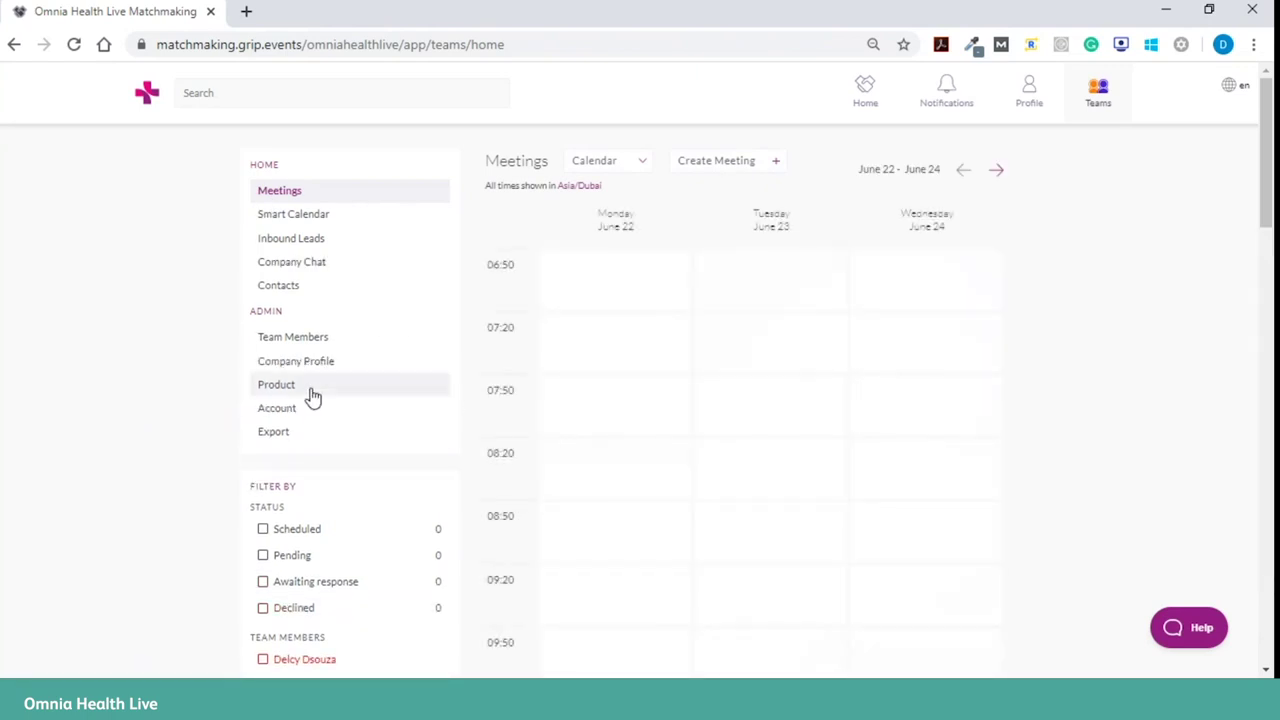
pyautogui.click(323, 218)
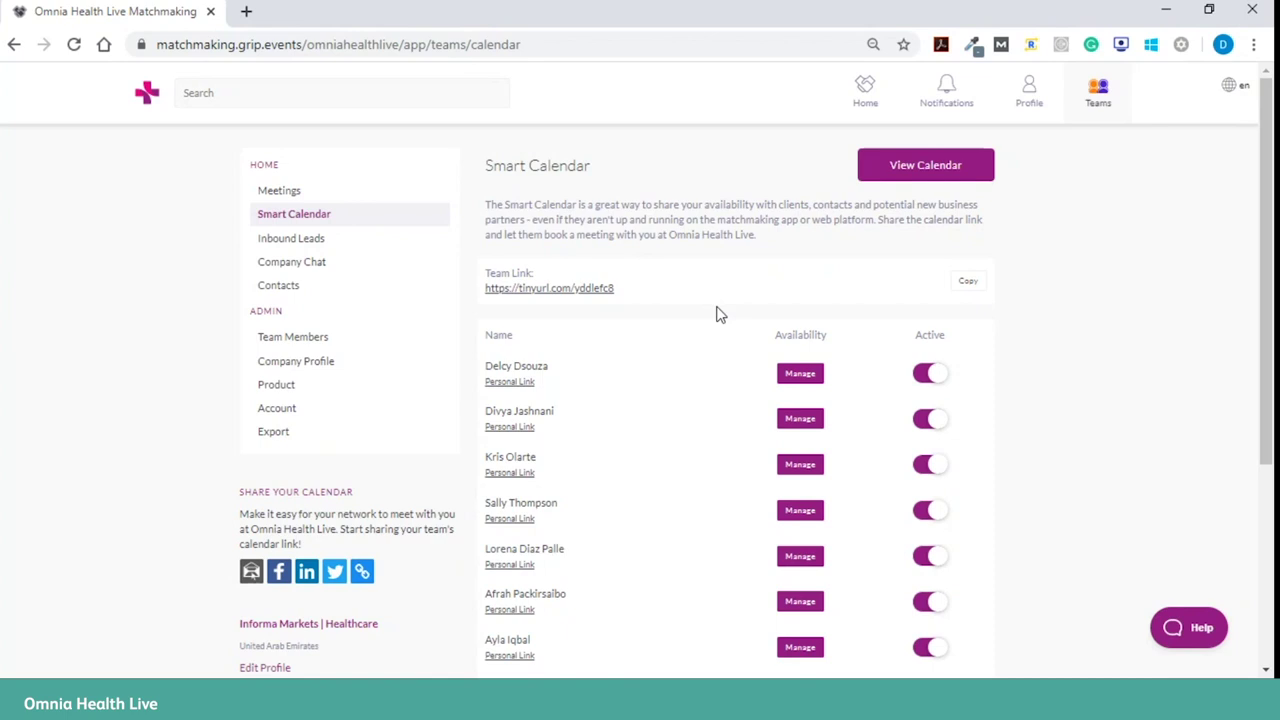
pyautogui.click(301, 250)
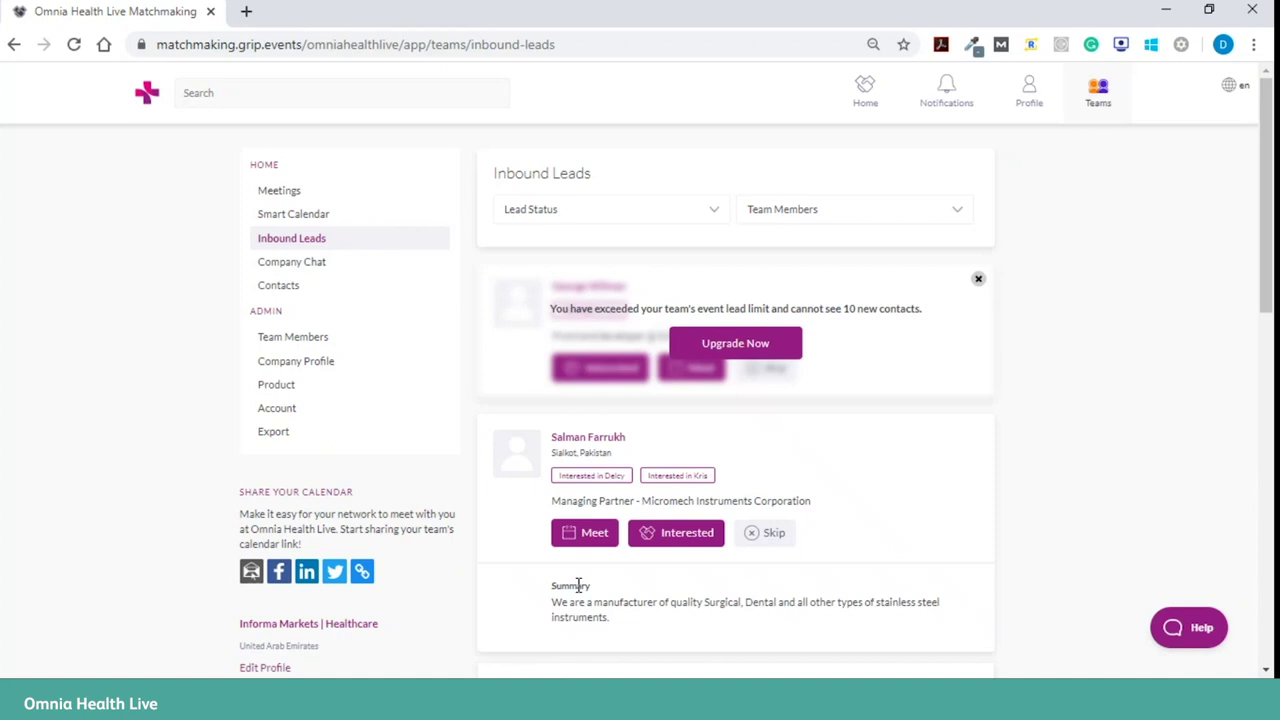
# - Browse the inbound leads, then open the Team Members and Lead Status filter dropdowns
pyautogui.scroll(-1, 763, 452)
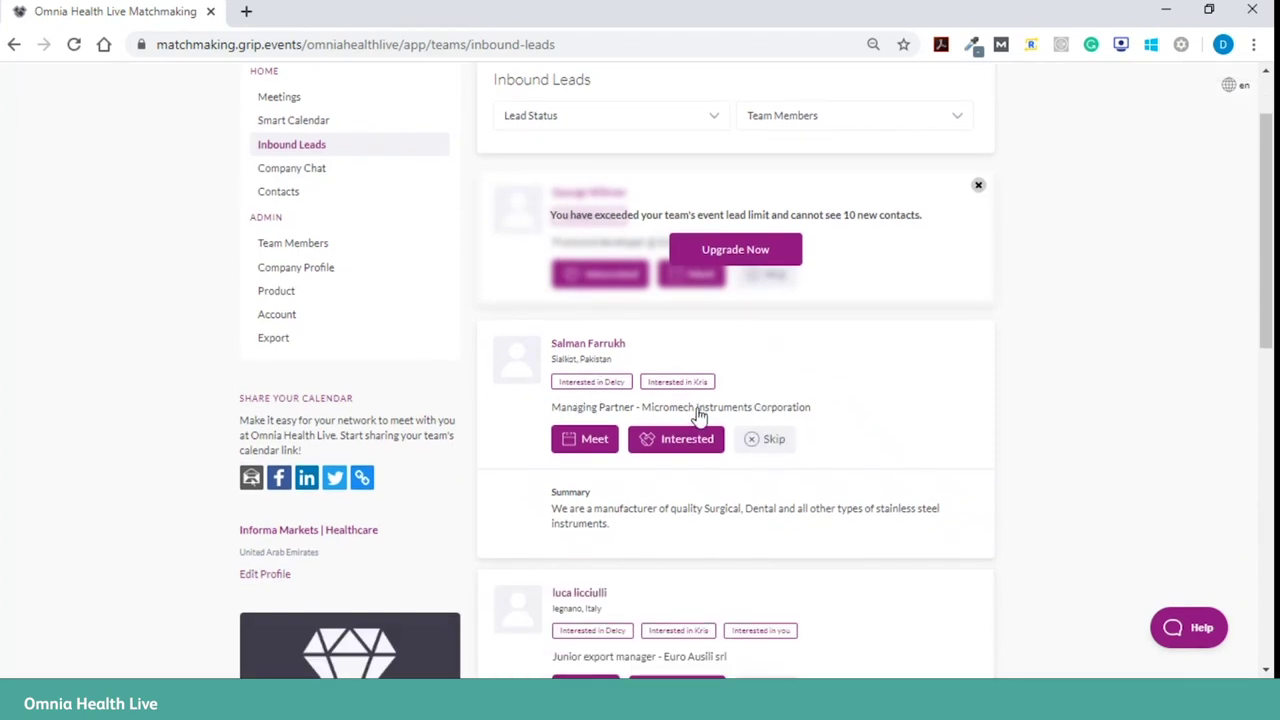
pyautogui.scroll(-3, 636, 515)
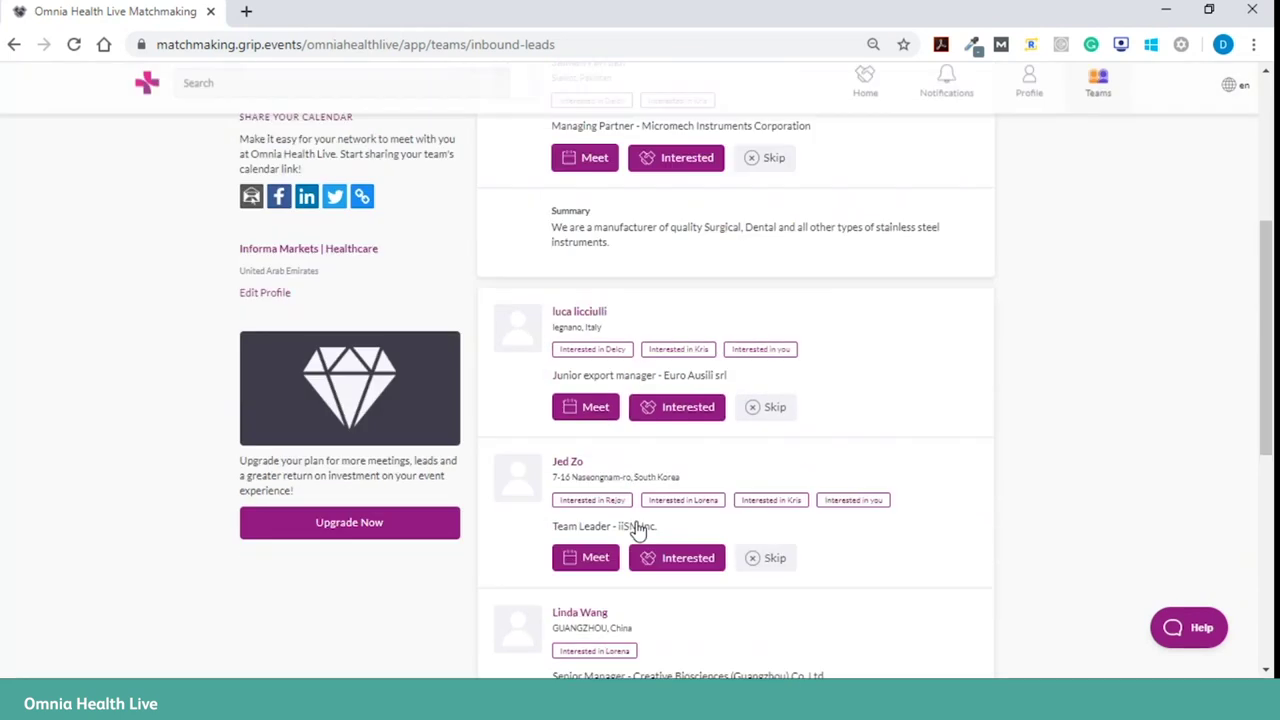
pyautogui.scroll(4, 638, 528)
pyautogui.scroll(1, 638, 528)
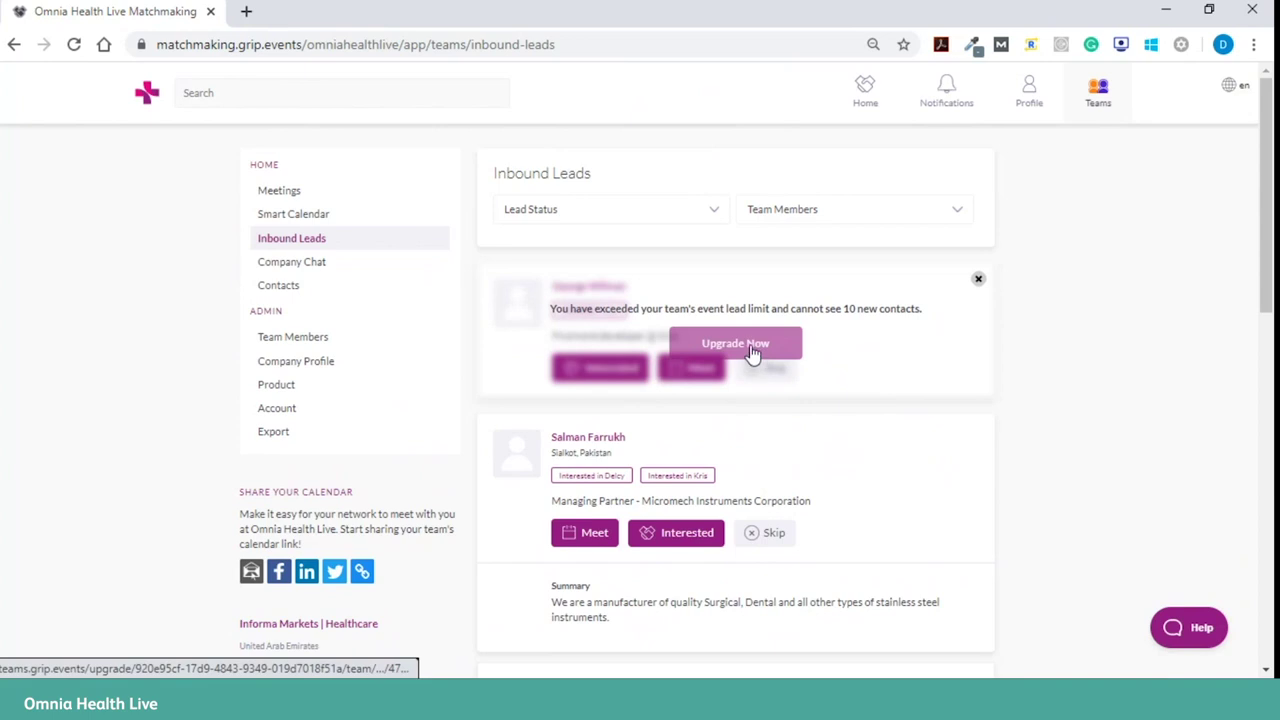
pyautogui.click(840, 224)
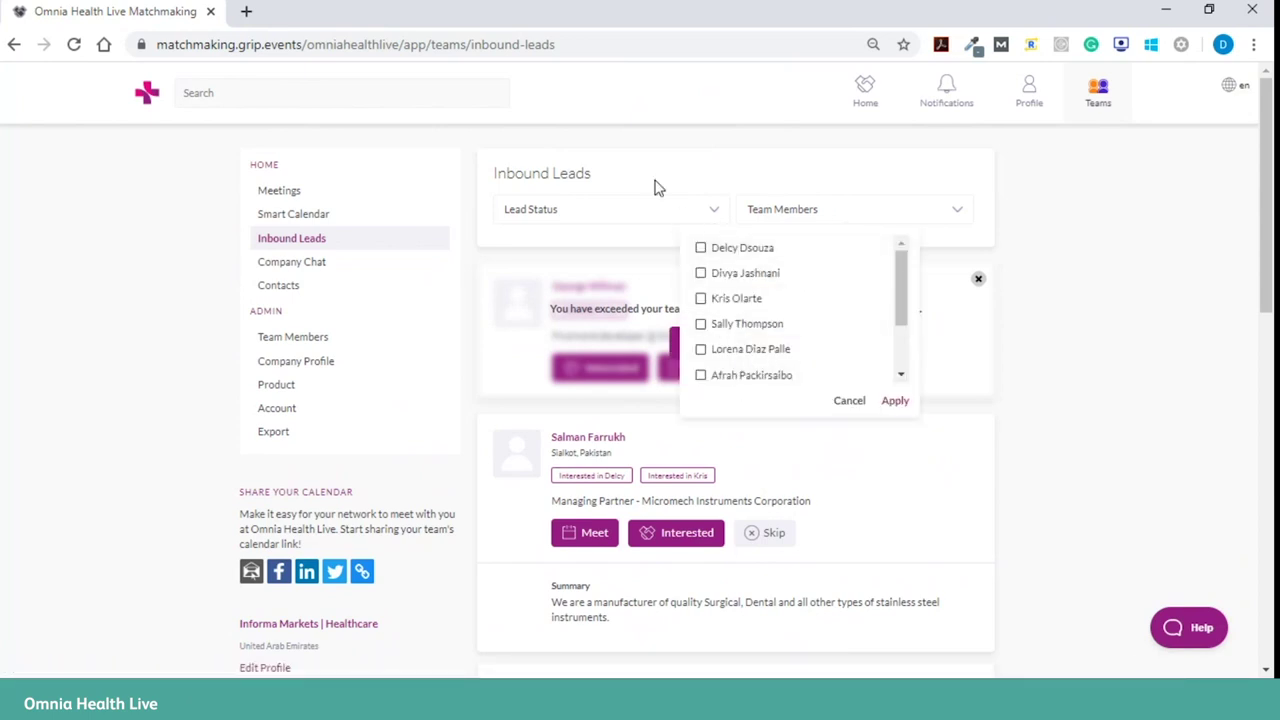
pyautogui.click(568, 222)
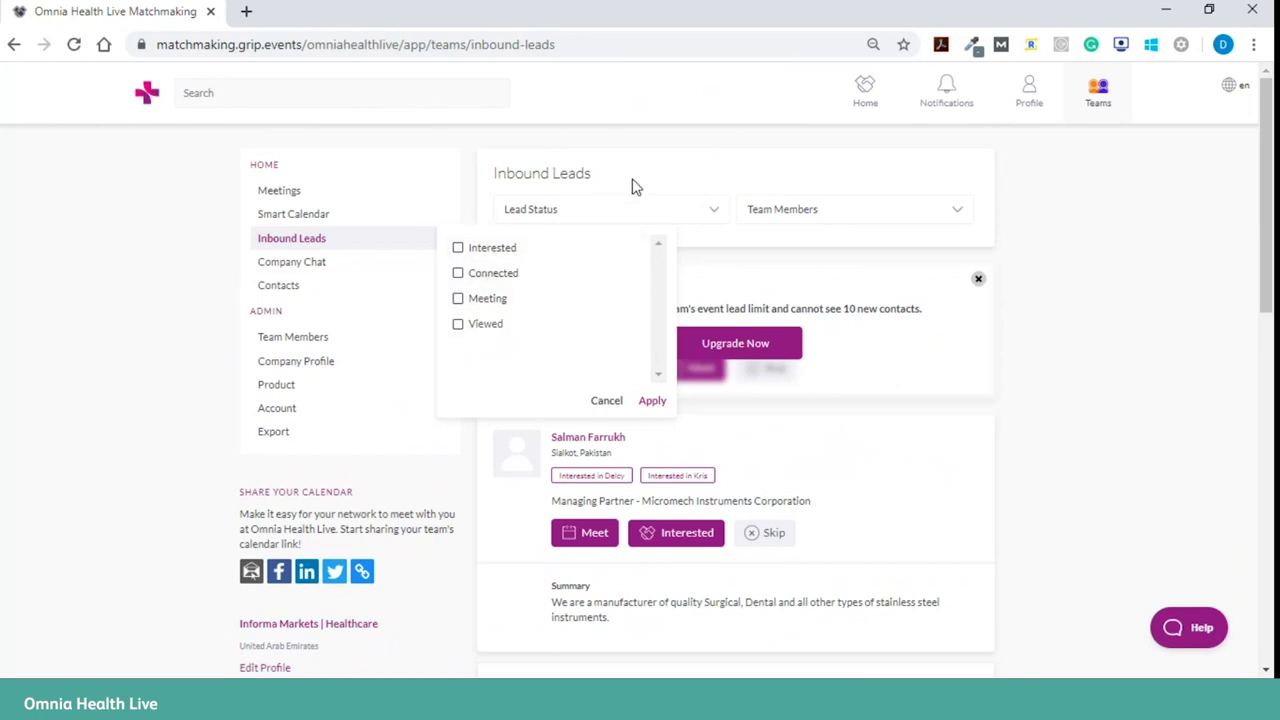
# - Open the empty Company Chat, dismiss the not-allowed error, and go to the team's Contacts list
pyautogui.click(304, 268)
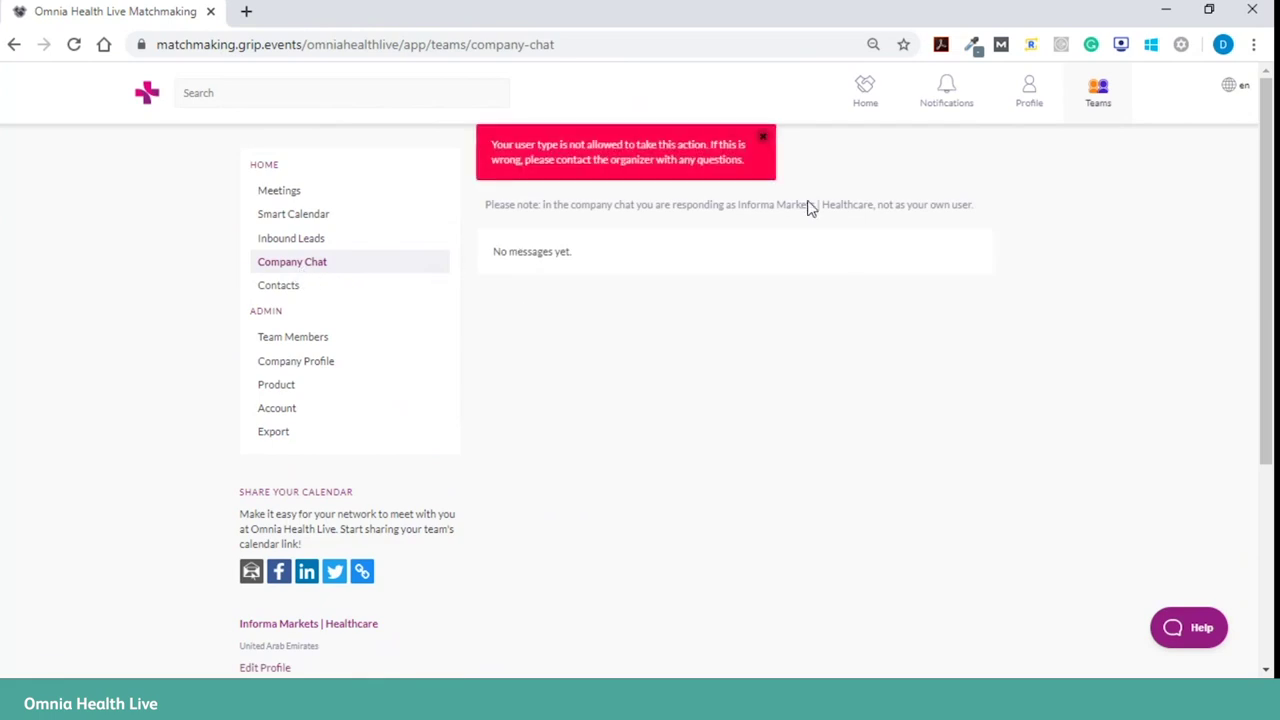
pyautogui.click(763, 139)
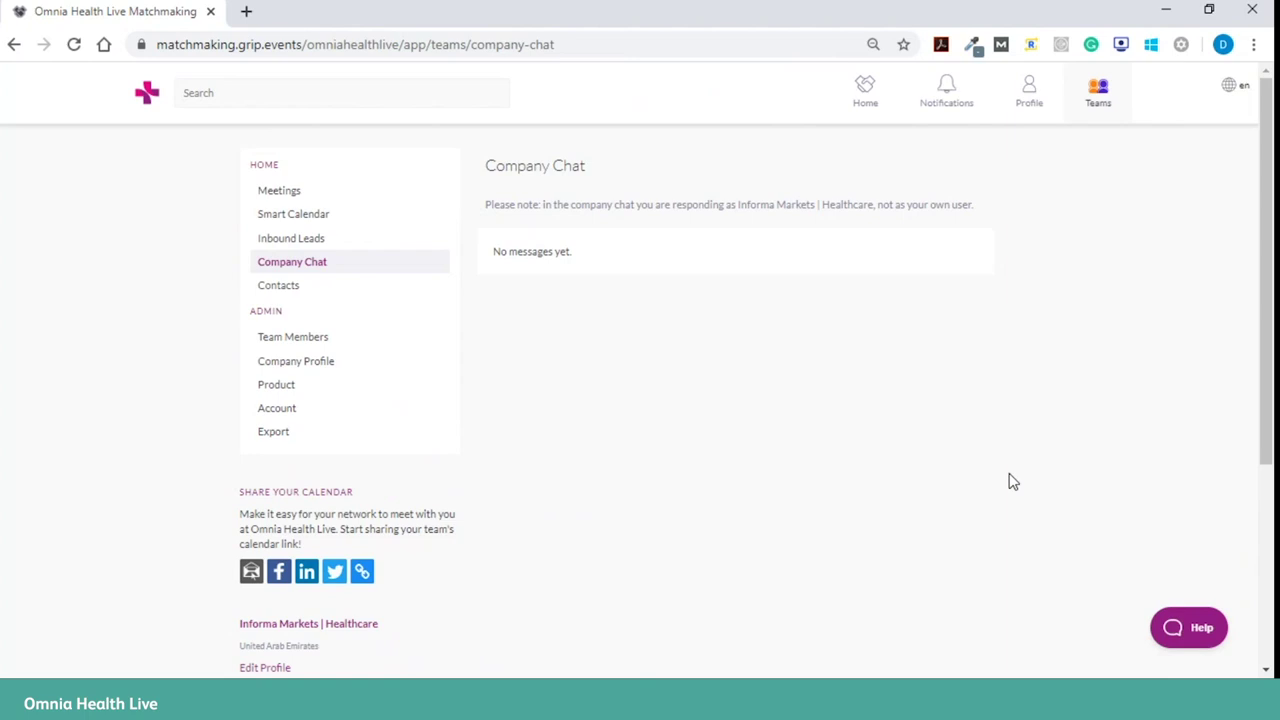
pyautogui.click(290, 288)
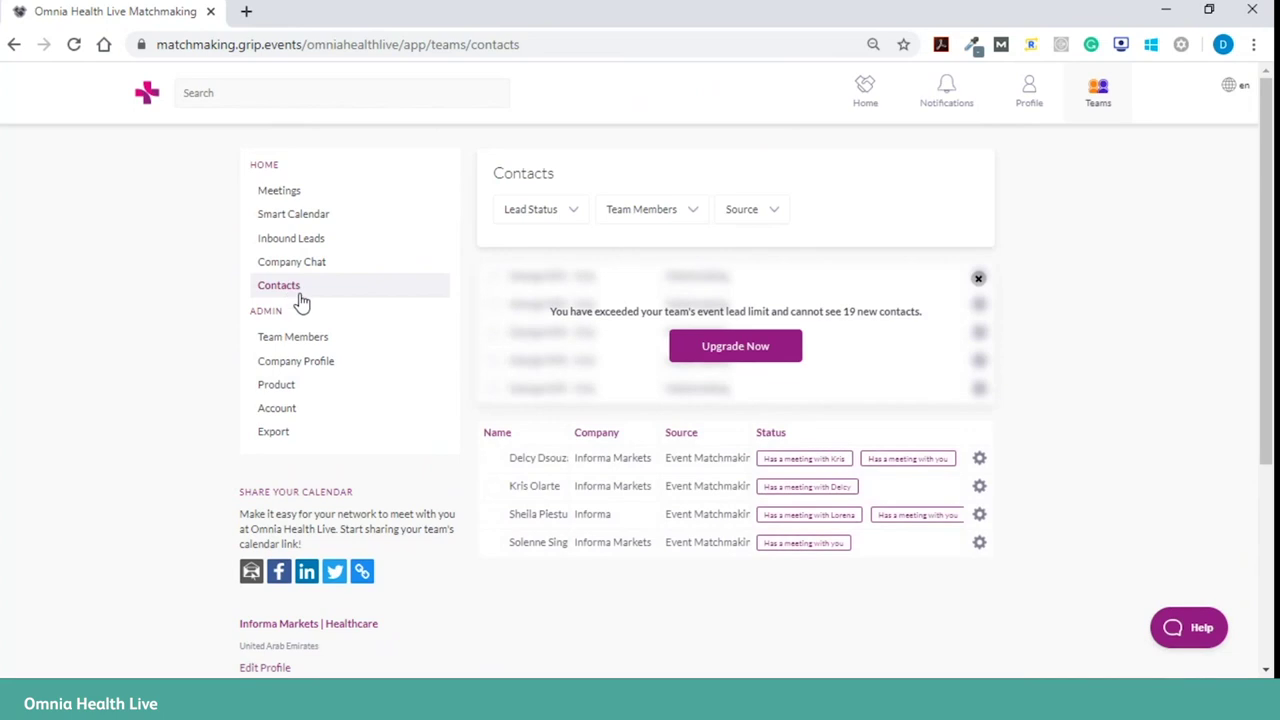
# - Scroll the contacts table, view the CSV export page for meetings and contacts, then return to the event home page
pyautogui.scroll(-2, 583, 417)
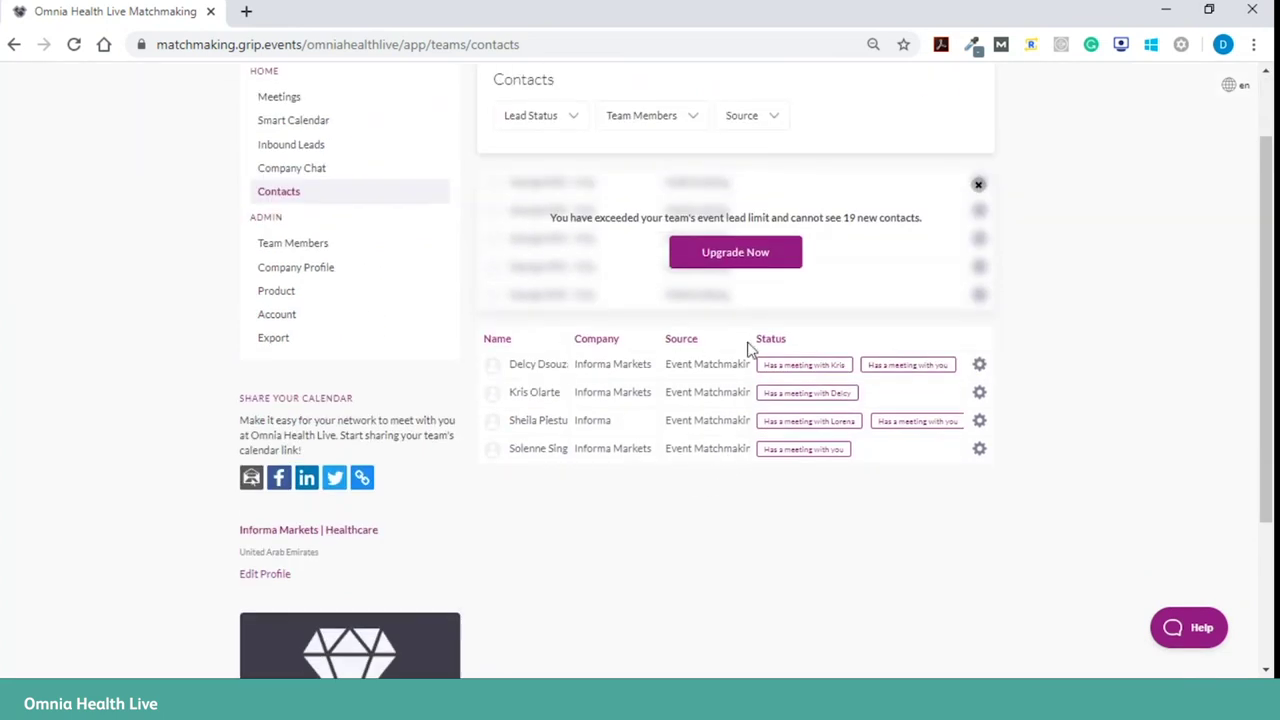
pyautogui.scroll(2, 733, 460)
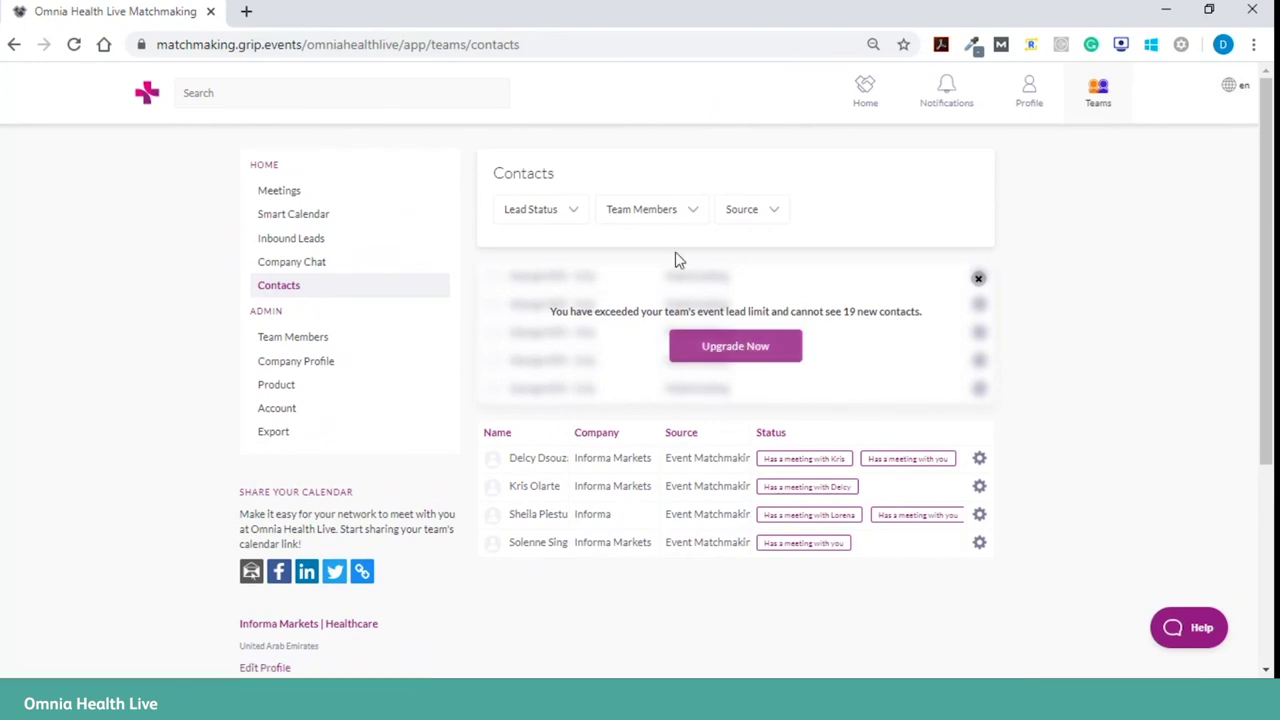
pyautogui.click(273, 432)
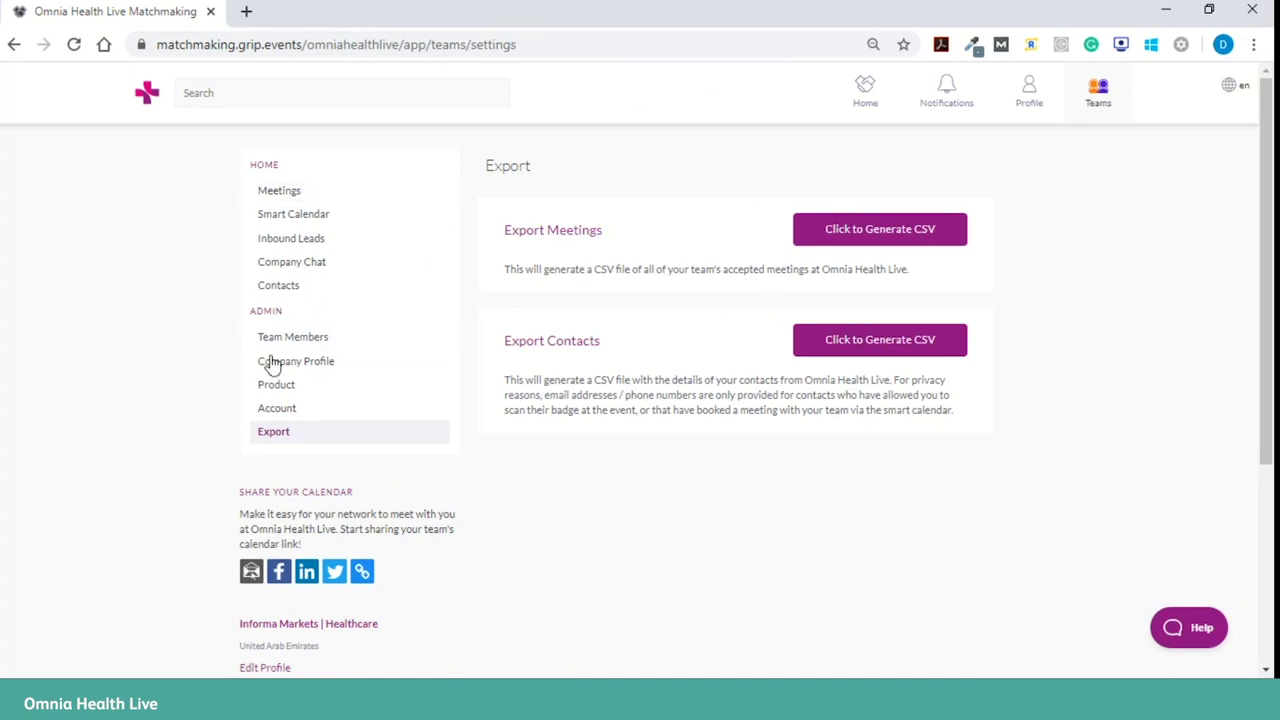
pyautogui.click(866, 98)
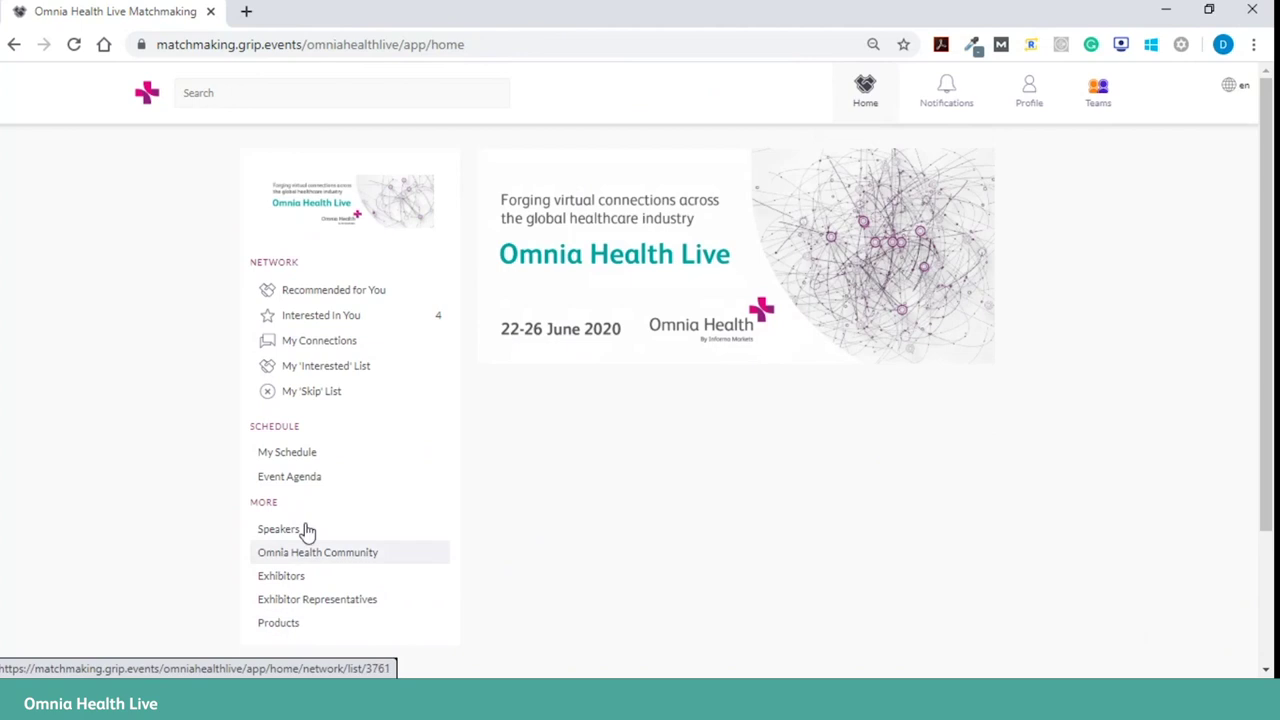
# - Open the Recommended for You list of exhibitor representatives
pyautogui.click(350, 290)
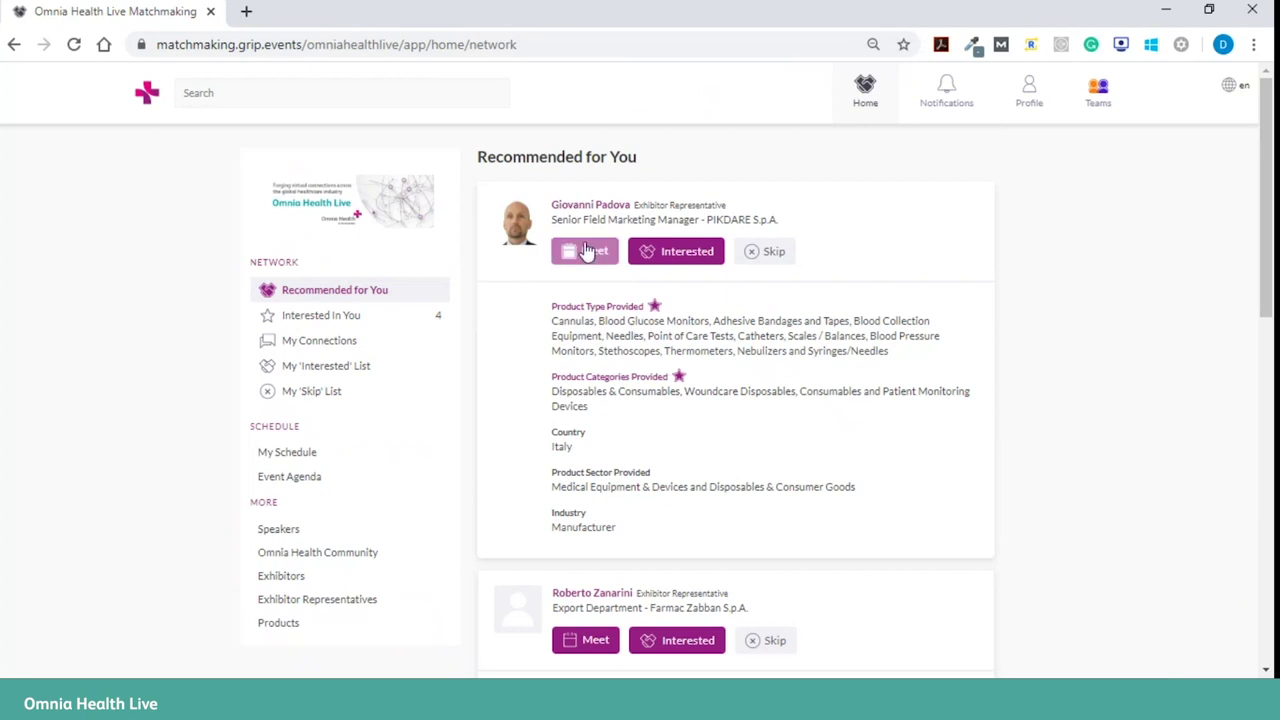
# - Mark the first recommended representative as Interested and view My 'Interested' List
pyautogui.scroll(-1, 672, 505)
pyautogui.scroll(-4, 670, 507)
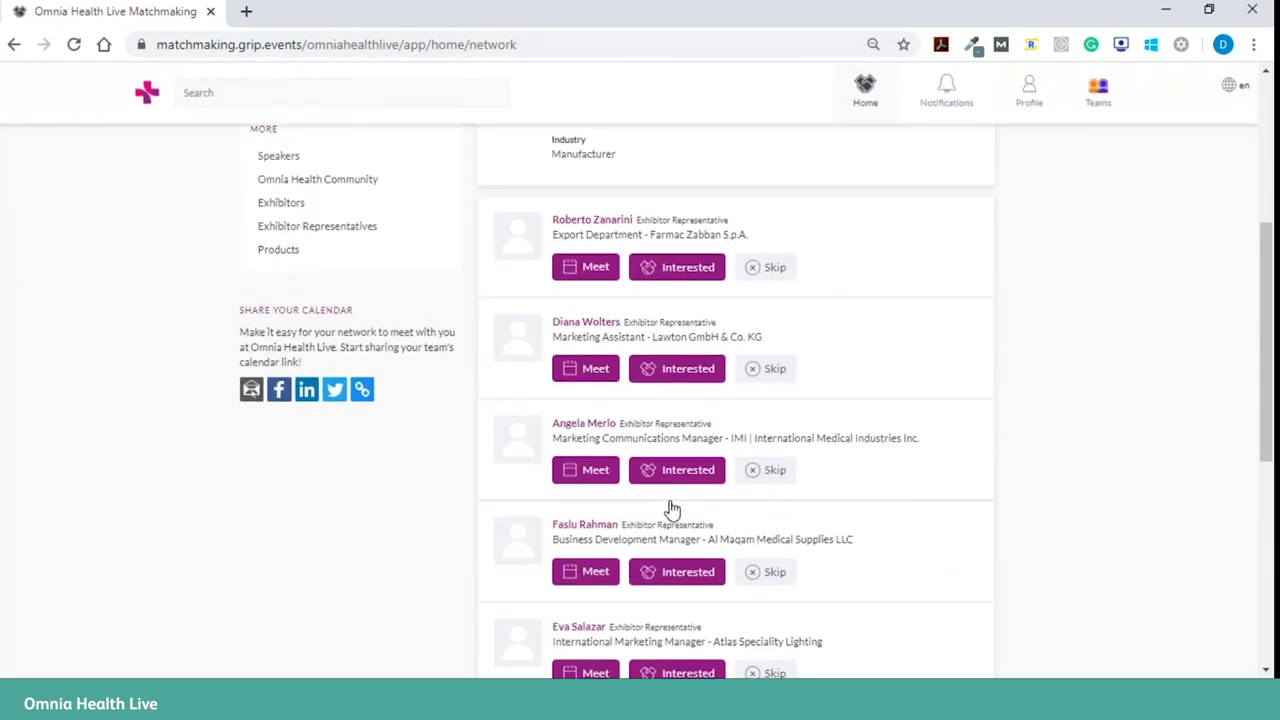
pyautogui.scroll(4, 670, 507)
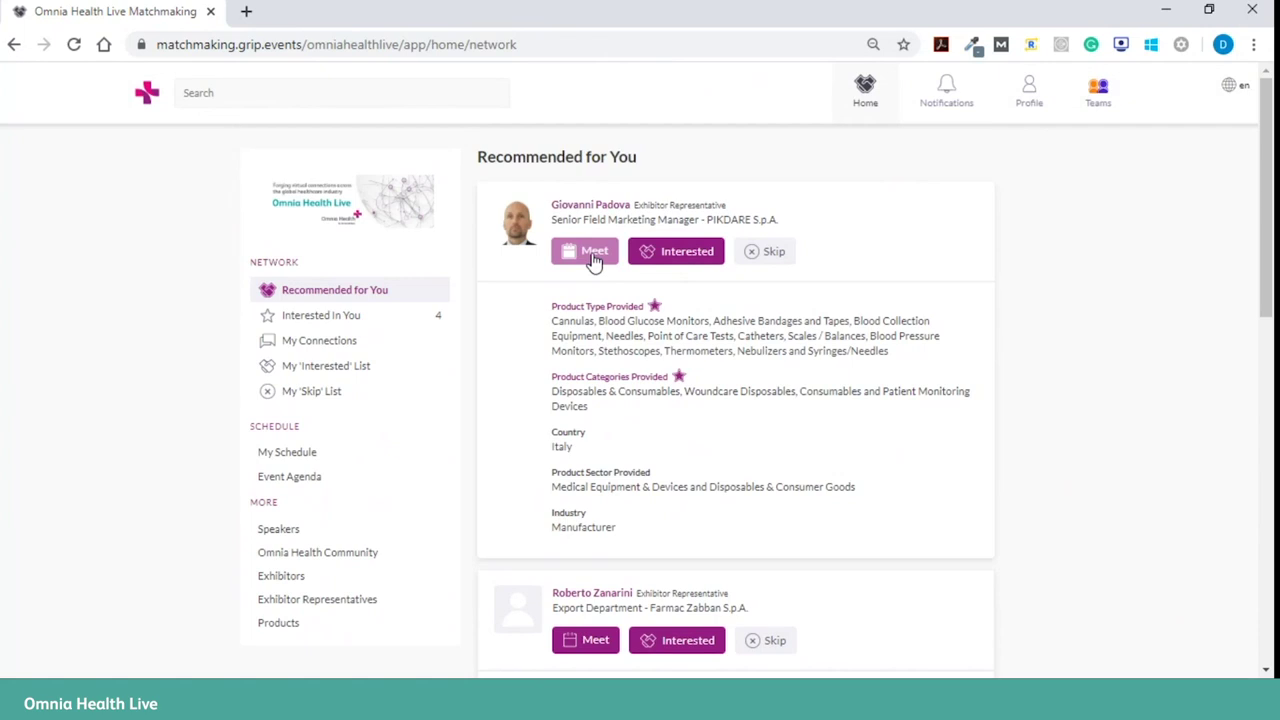
pyautogui.click(668, 254)
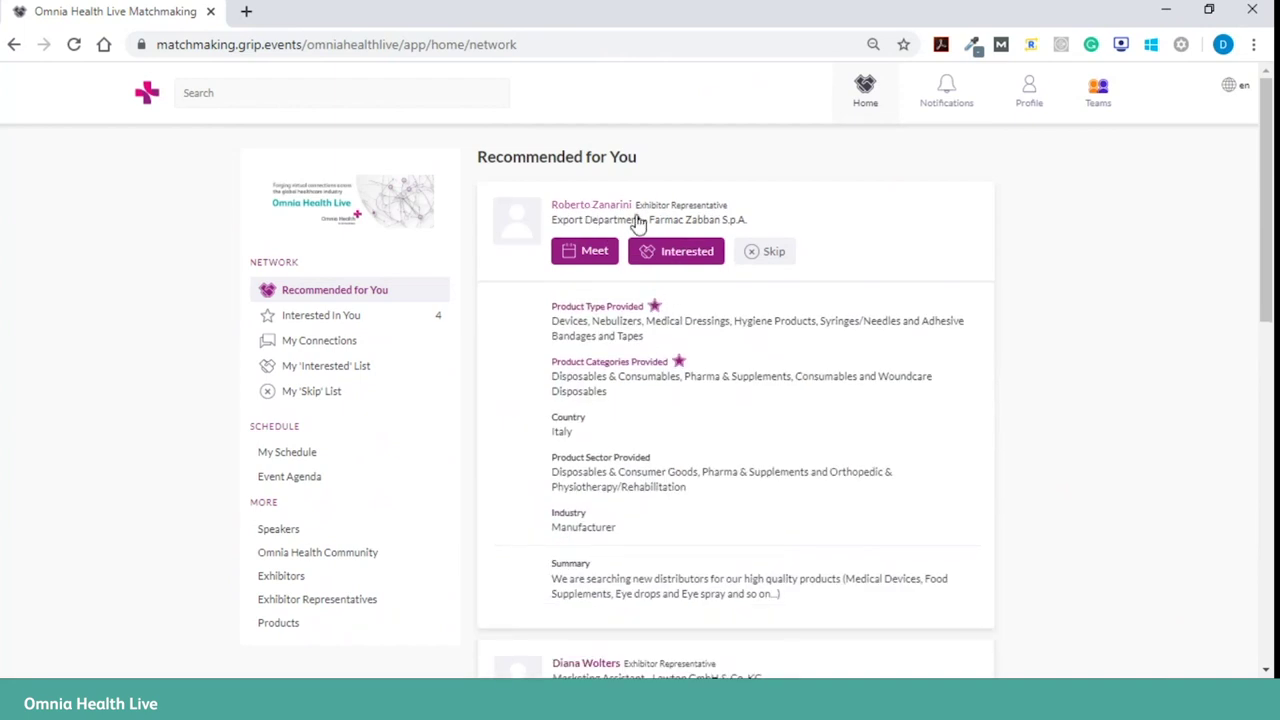
pyautogui.click(347, 378)
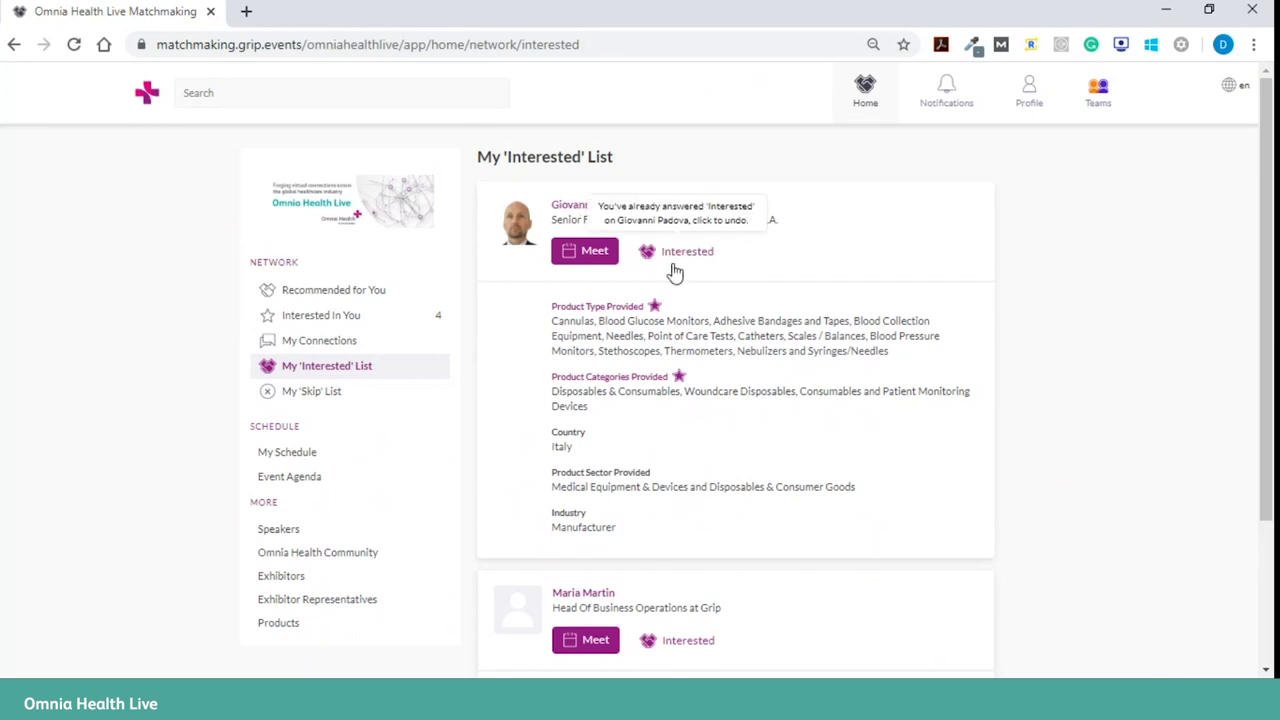
# - Check My Connections and Recommended for You, then view My 'Skip' List
pyautogui.click(320, 341)
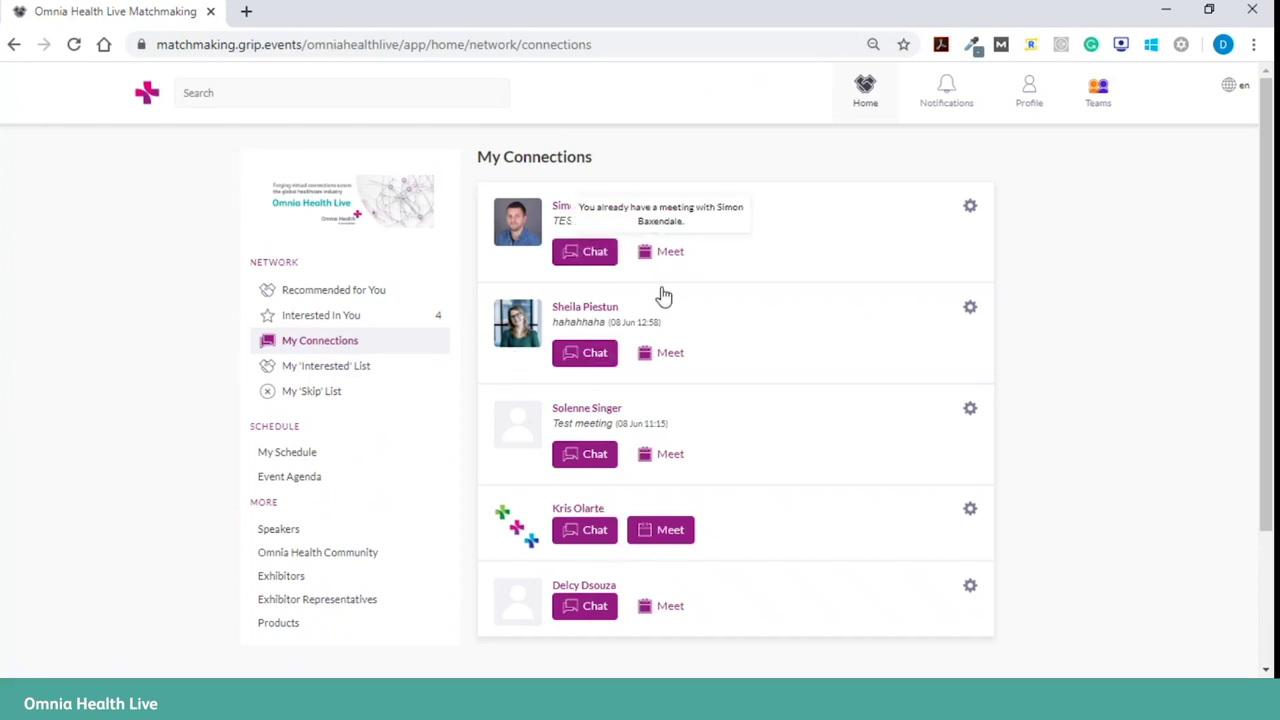
pyautogui.click(363, 295)
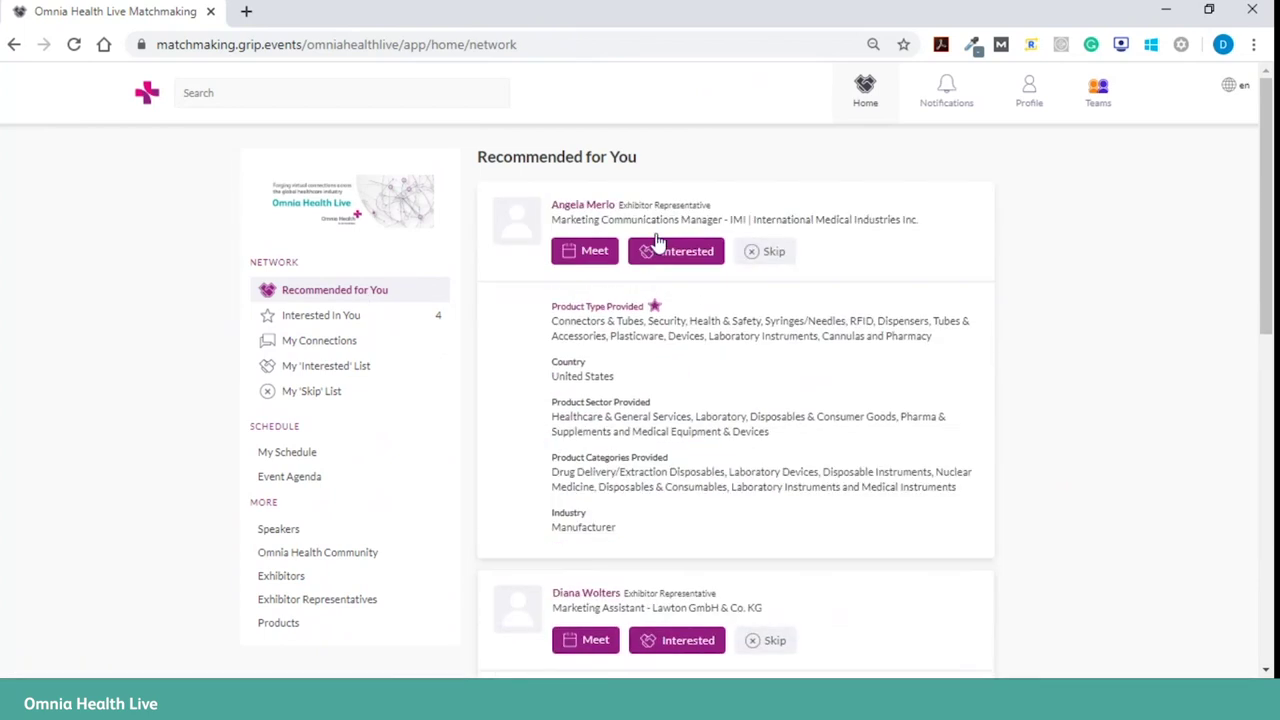
pyautogui.click(354, 400)
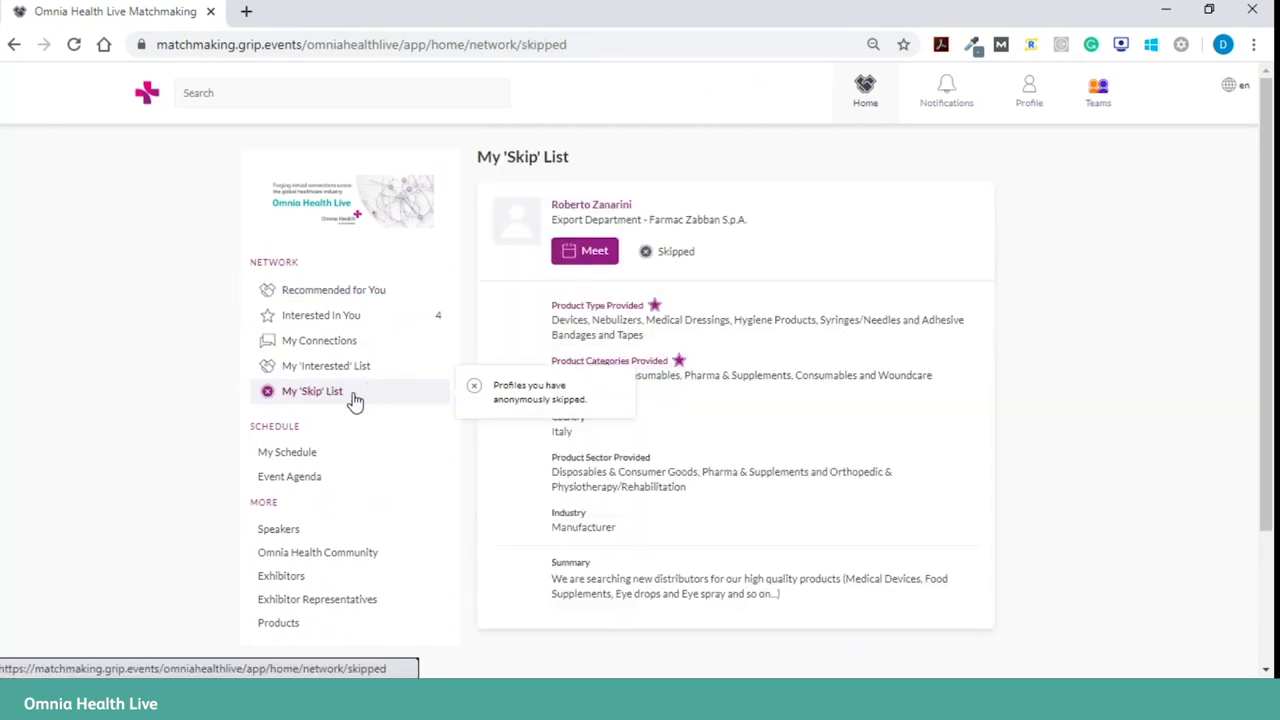